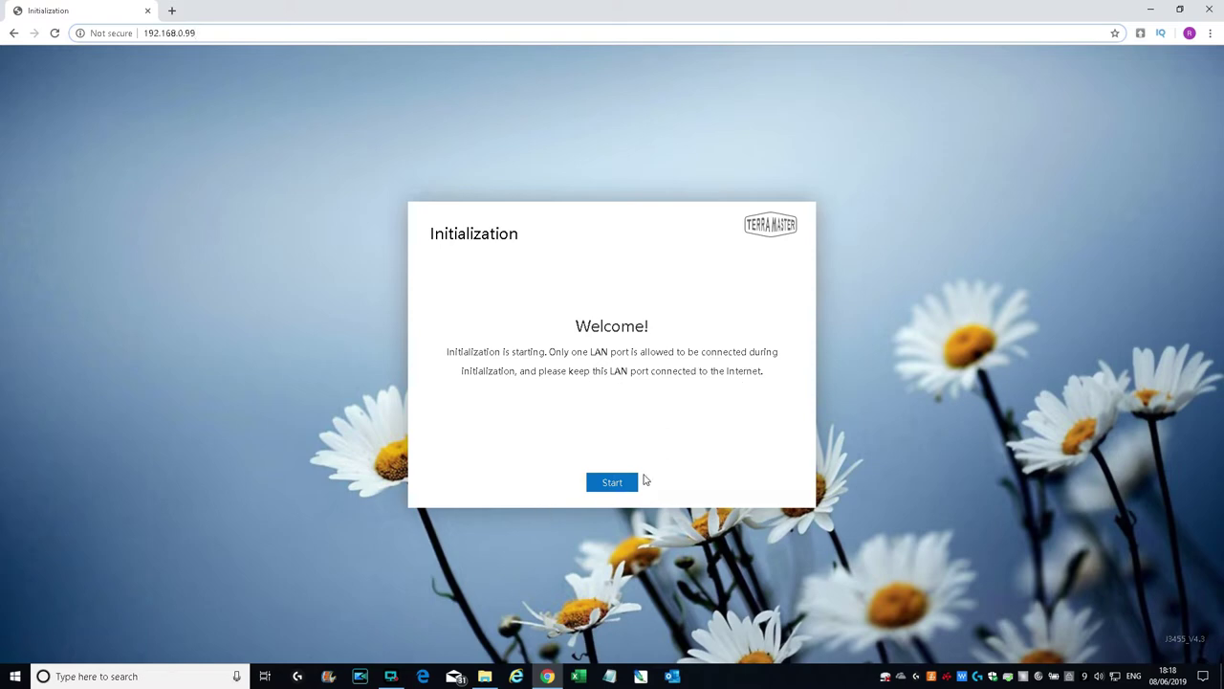
Step: Initialize the NAS: pass the drive check and auto-install TOS, accepting the drive-erase warning
left_click(612, 483)
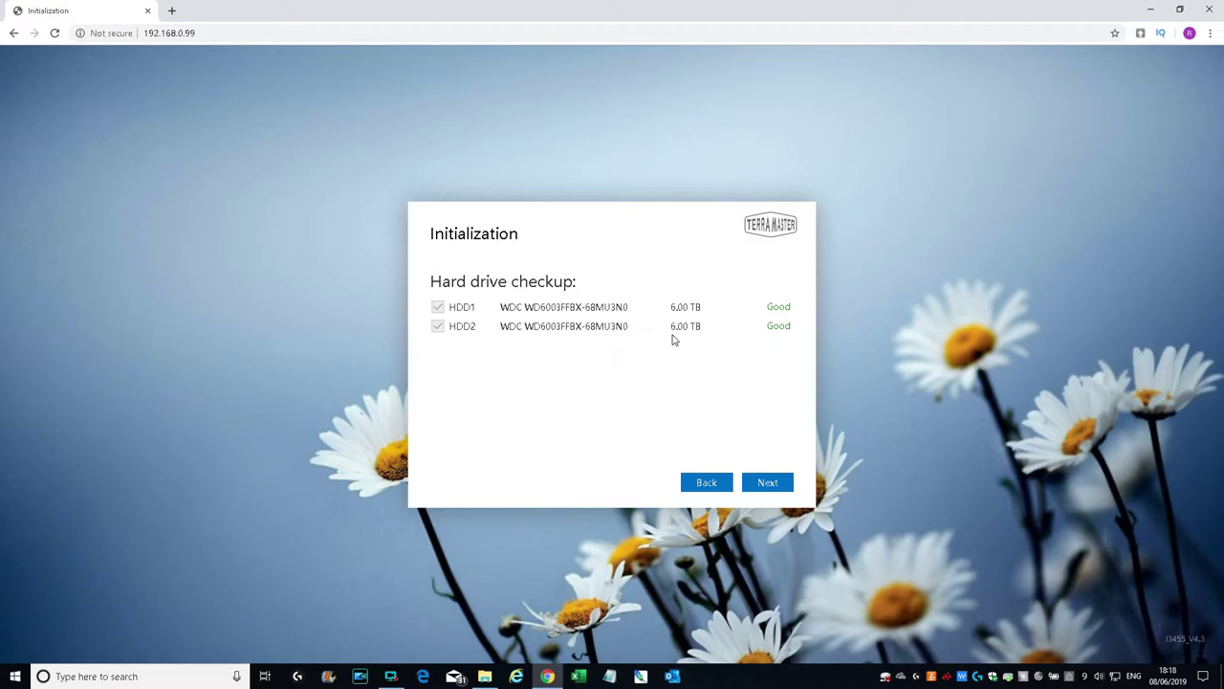
left_click(767, 484)
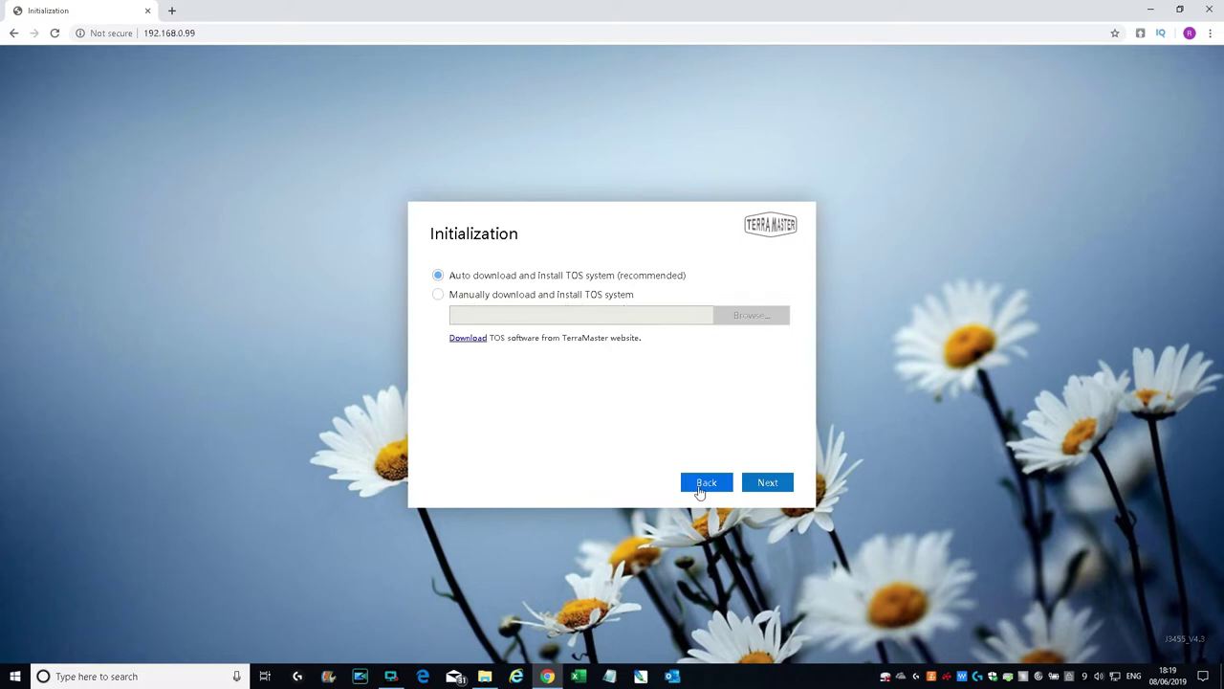
left_click(773, 483)
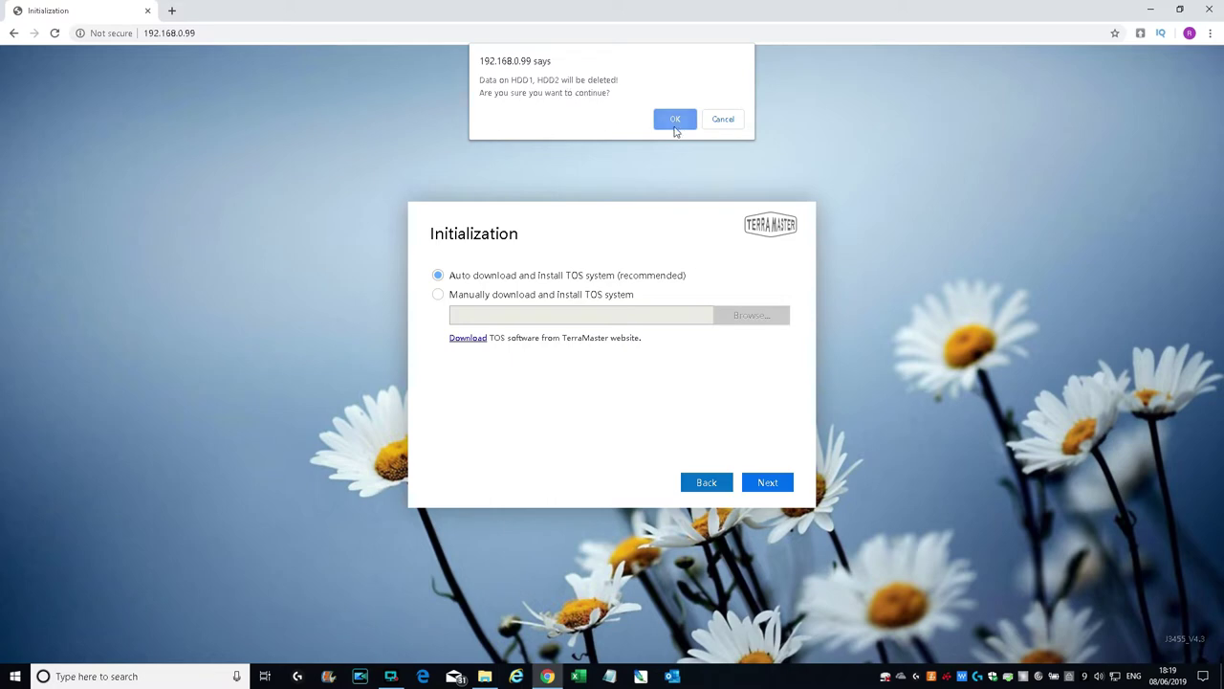
left_click(669, 121)
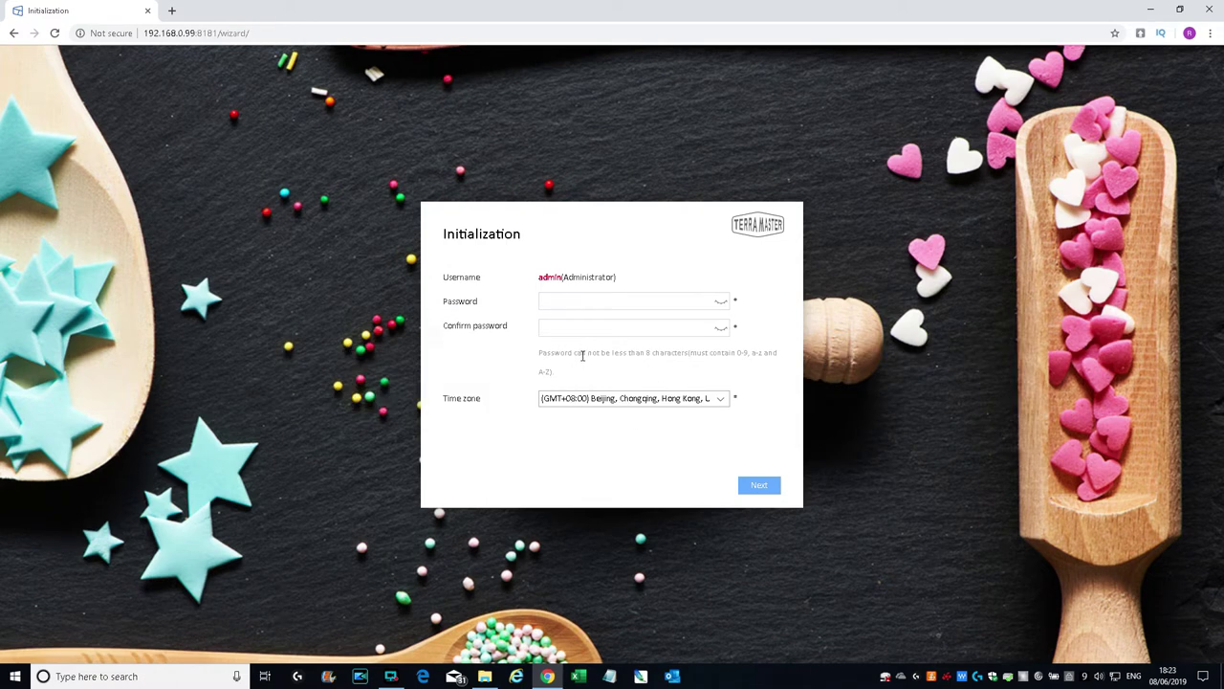
Step: Set the time zone to (GMT+00:00) Dublin, Edinburgh, Lisbon, London
left_click(582, 400)
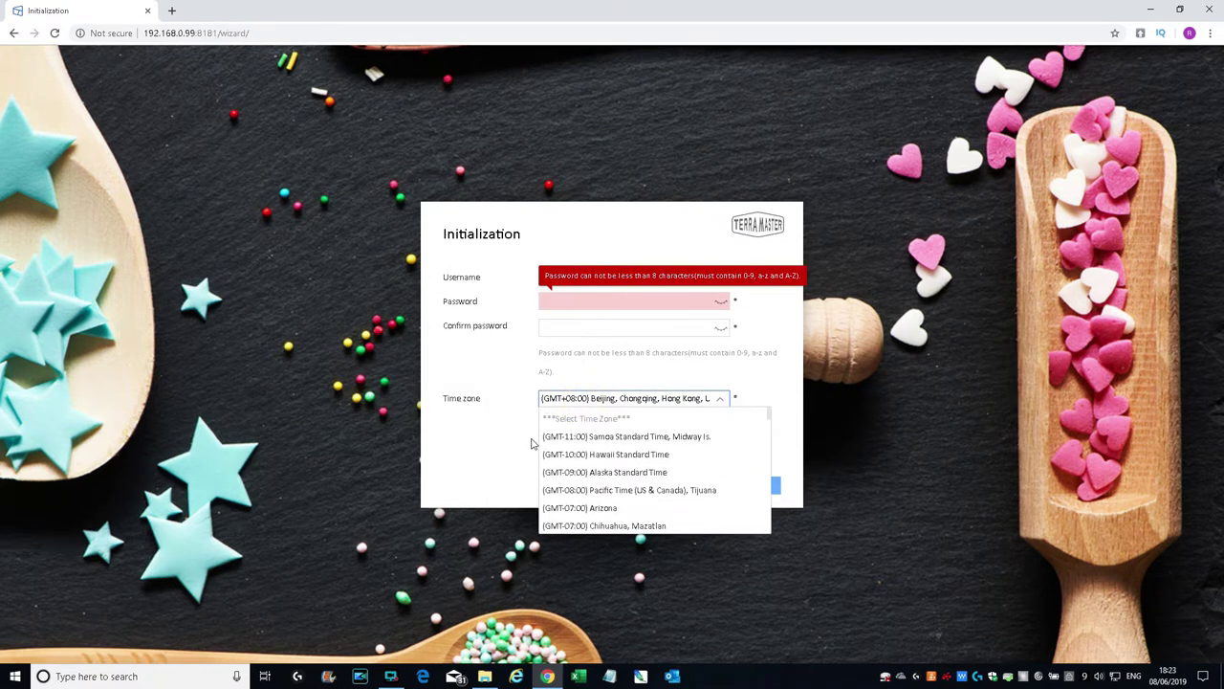
scroll(636, 492, "down", 3)
scroll(636, 491, "down", 5)
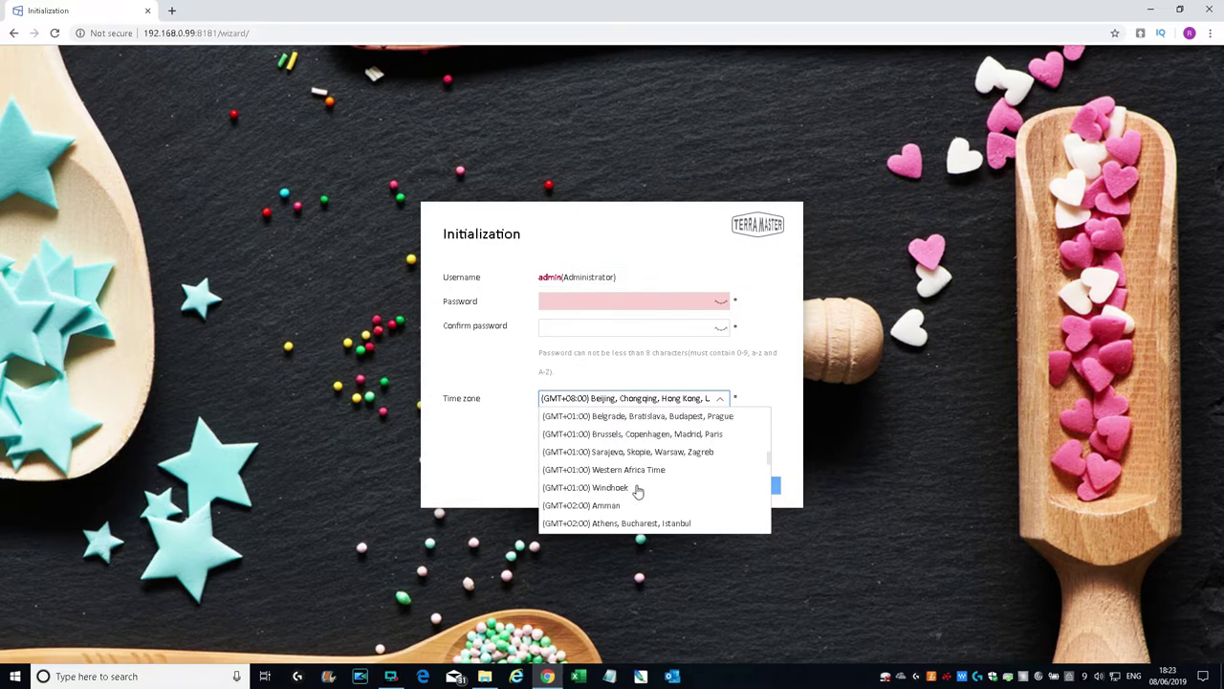
scroll(636, 491, "up", 2)
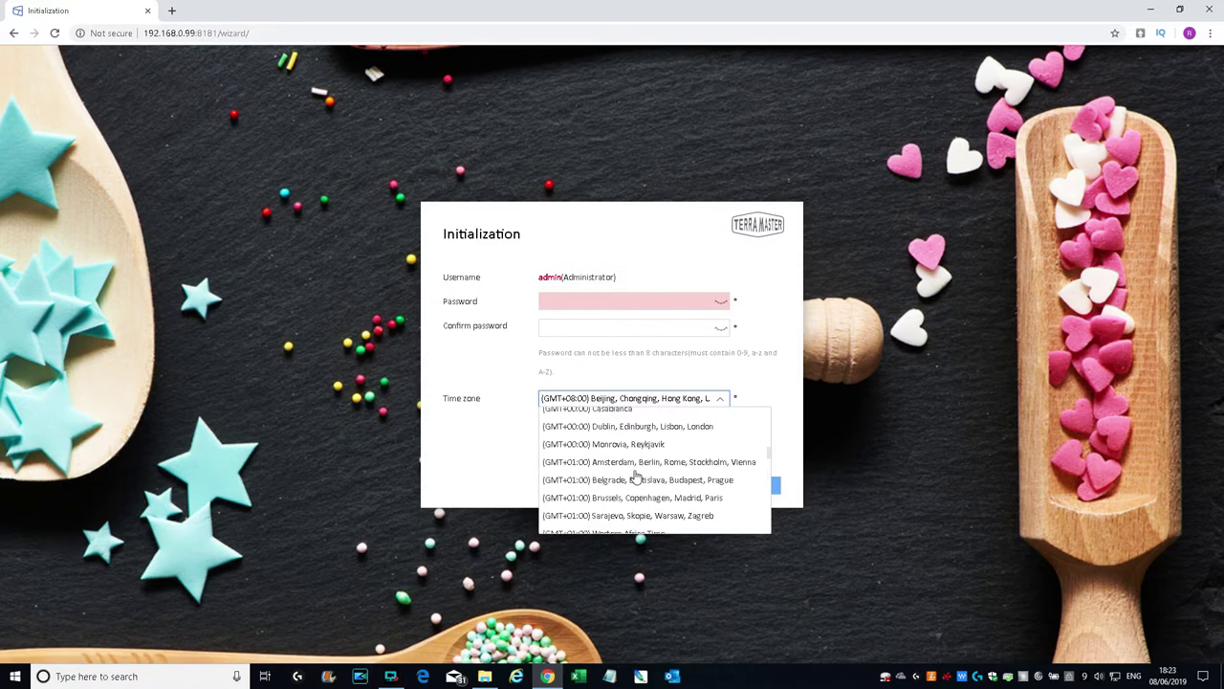
left_click(612, 443)
Step: Enter and confirm the admin password, then submit the setup page
left_click(584, 298)
type("p")
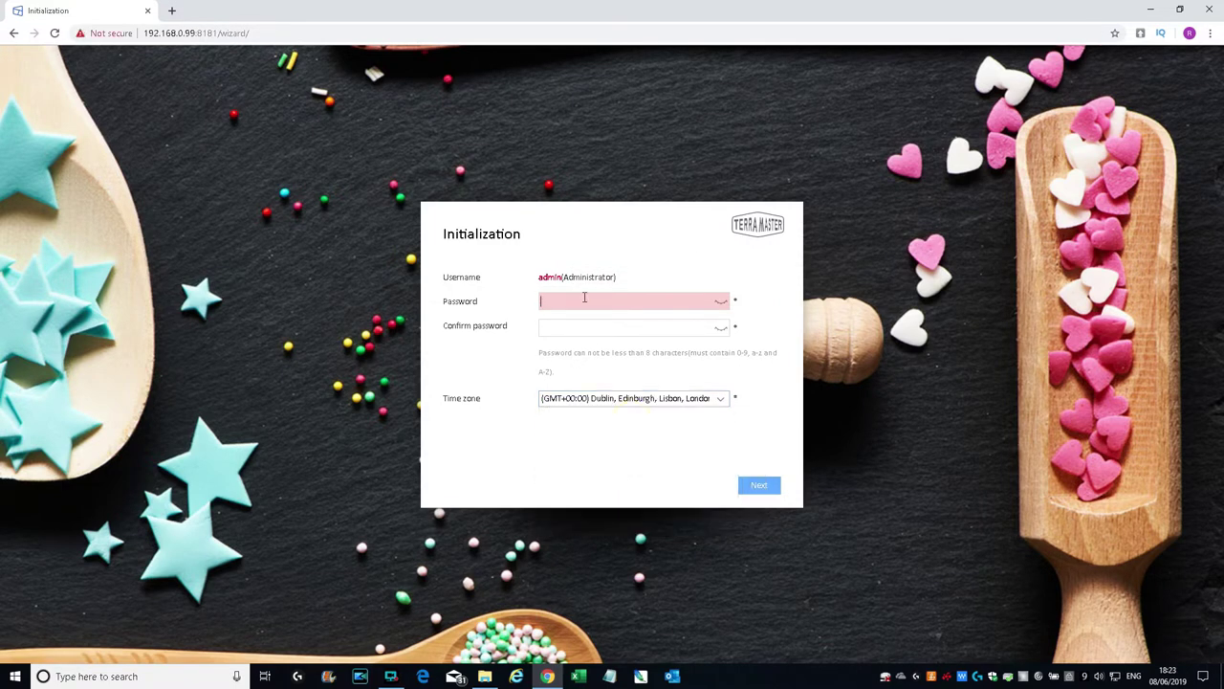
type("password")
key("Tab")
type("pass")
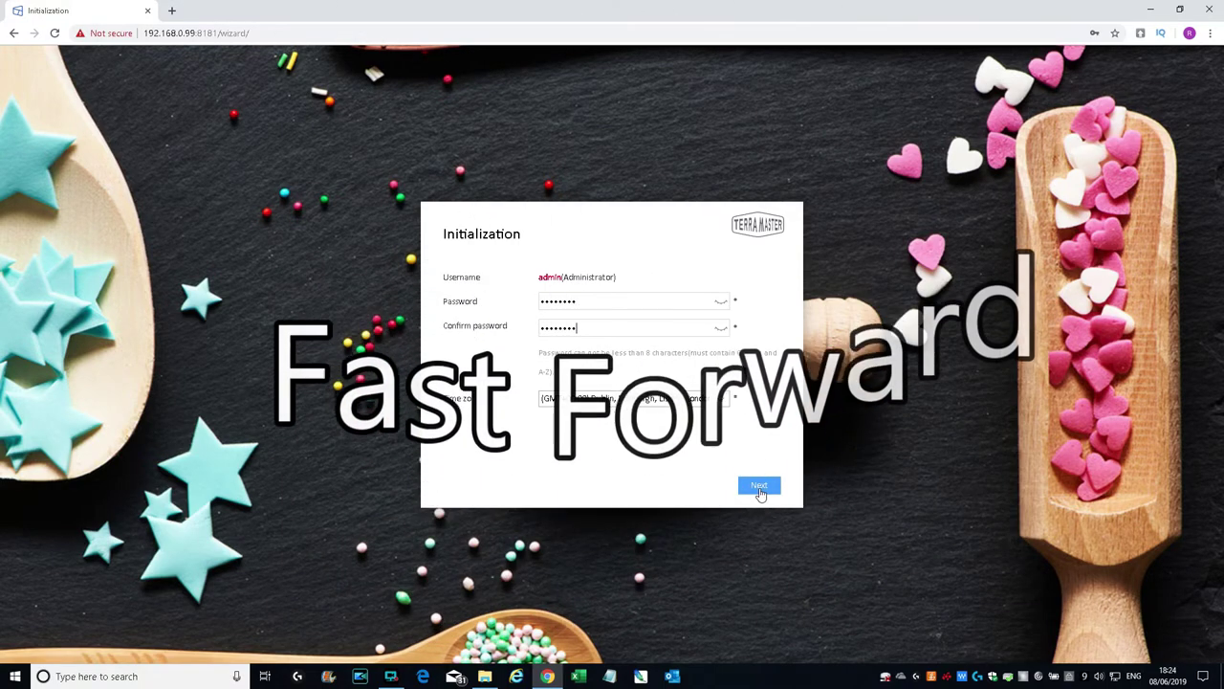
left_click(760, 487)
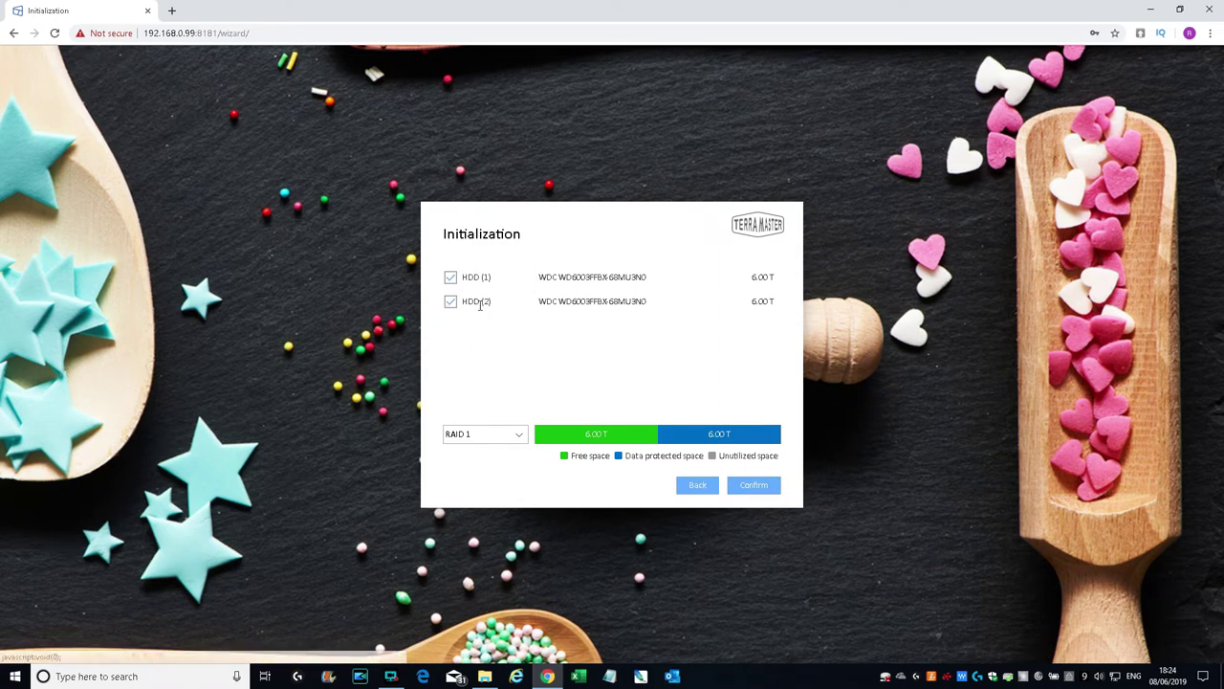
Step: Format both drives as RAID 1, accept the erase warning, and decline Chrome's password saving
left_click(475, 439)
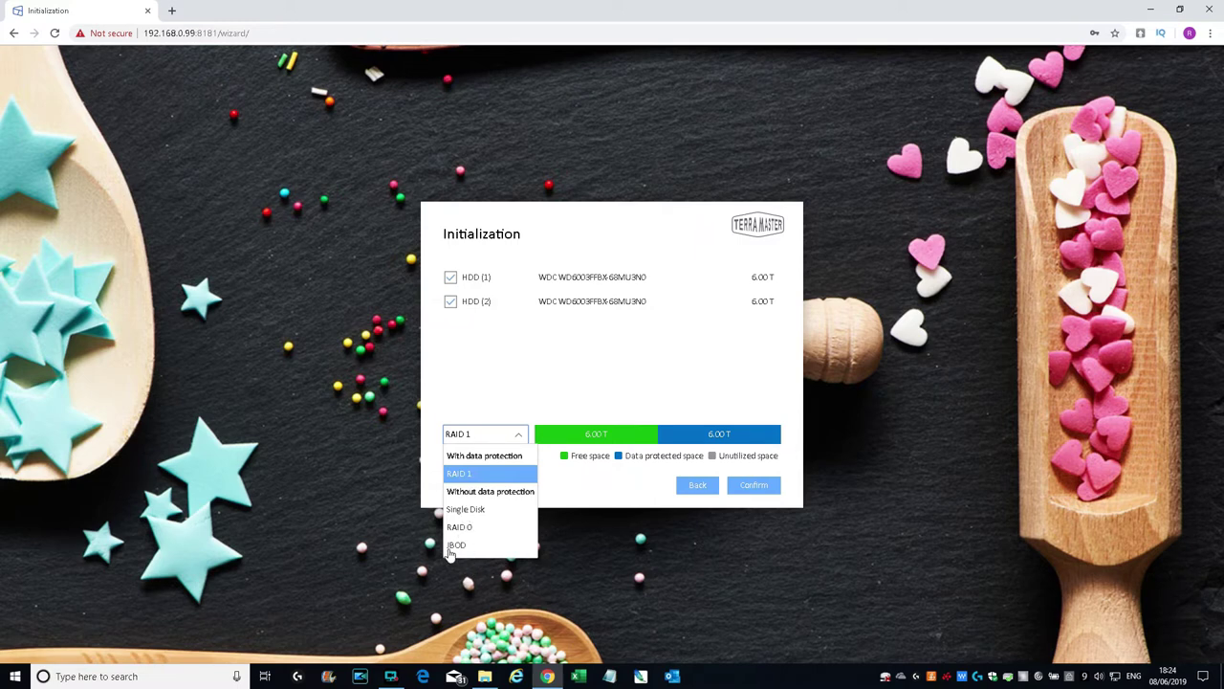
left_click(656, 352)
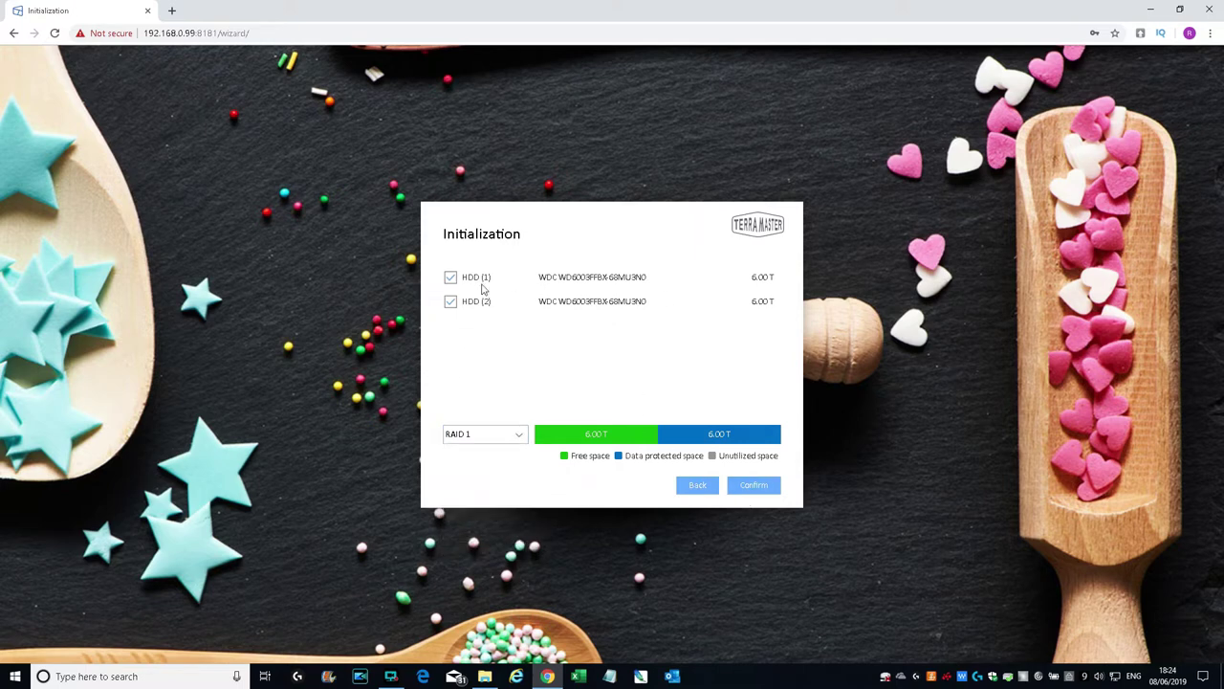
left_click(751, 486)
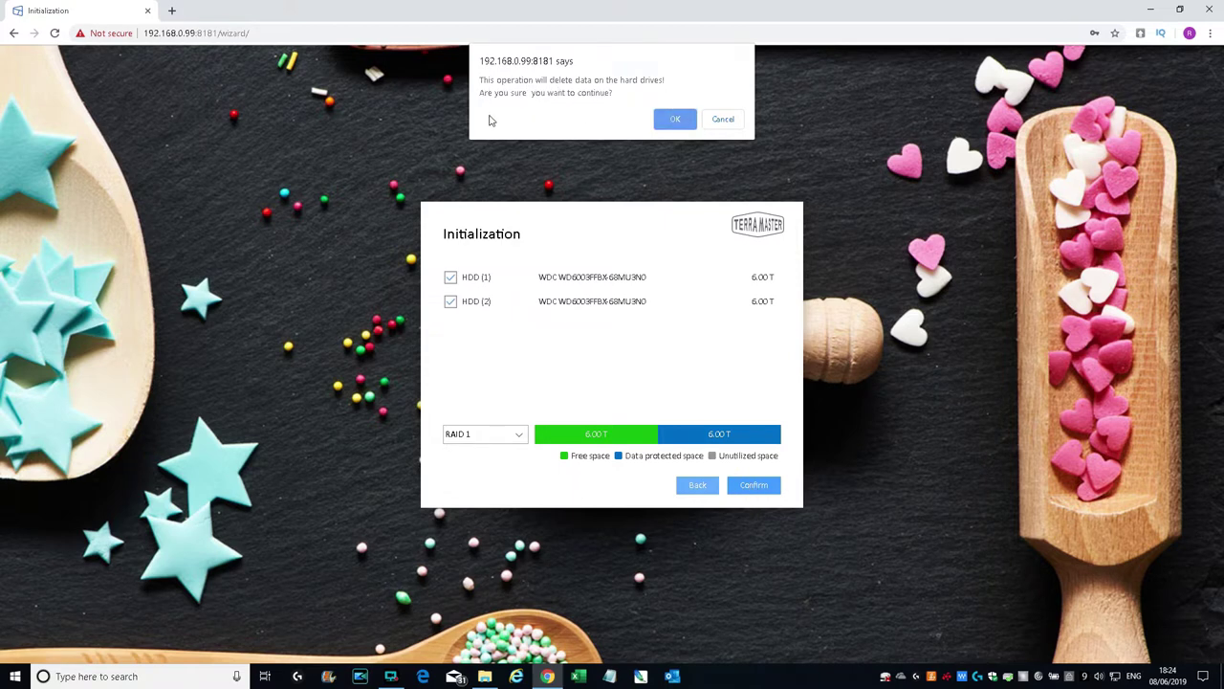
left_click(675, 119)
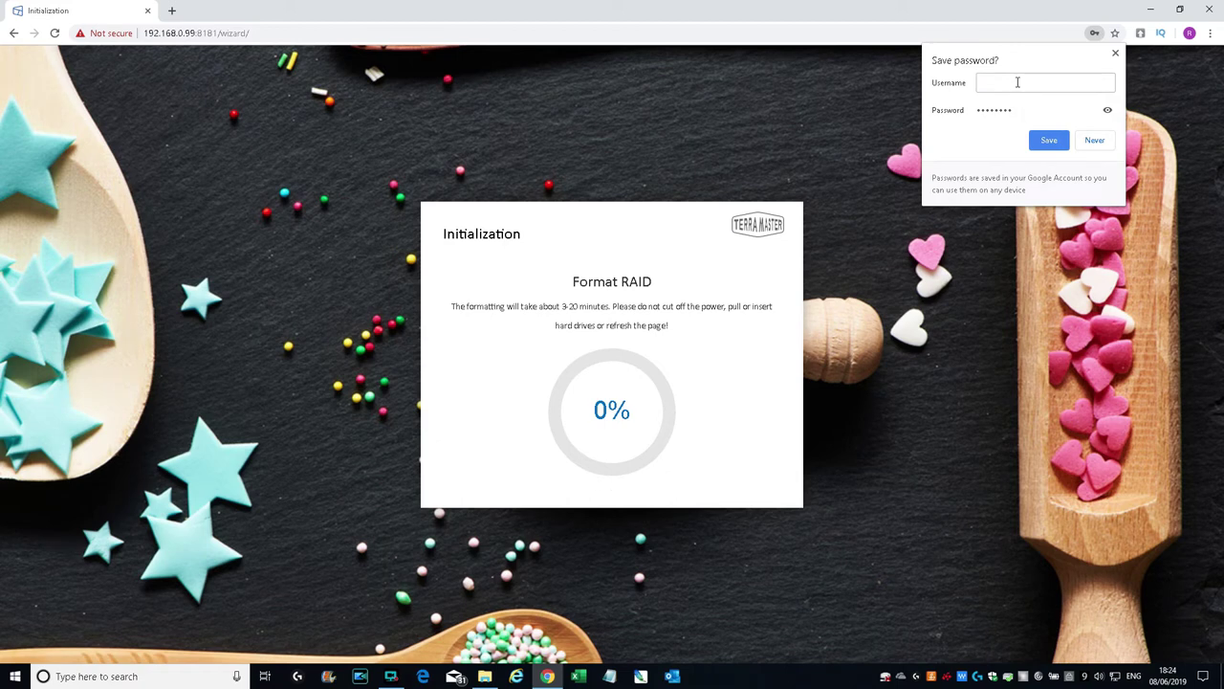
left_click(1095, 142)
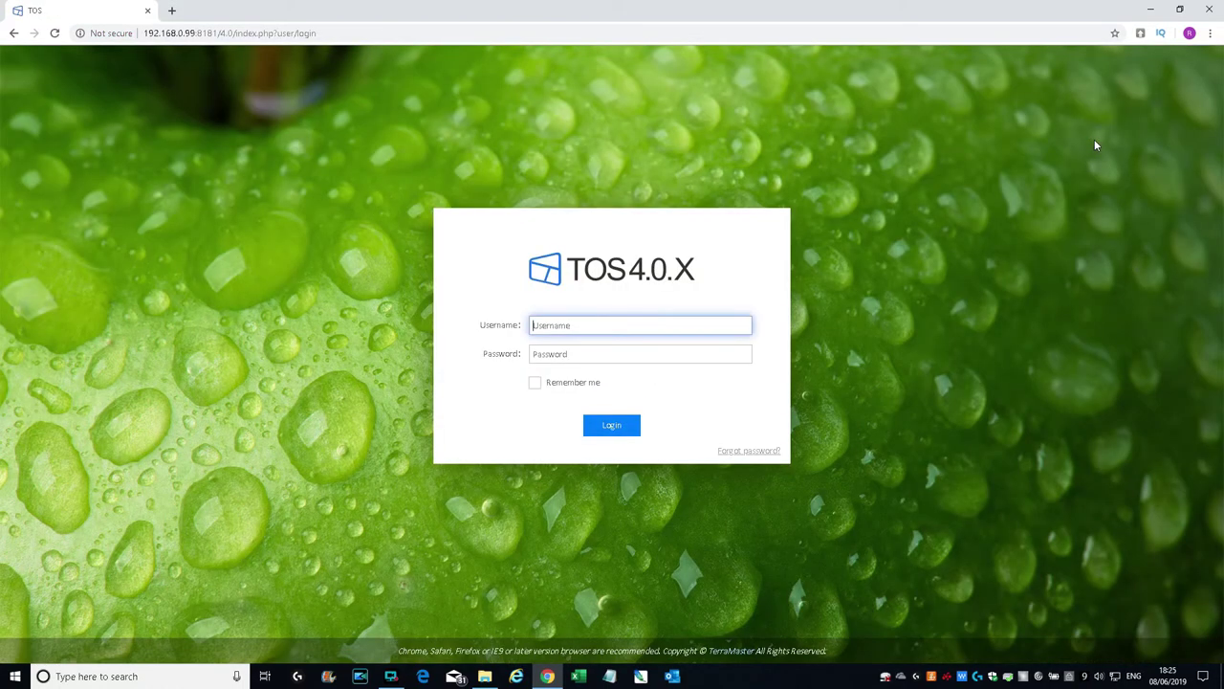
Step: Log in to TOS with username admin and the account password
type("adm")
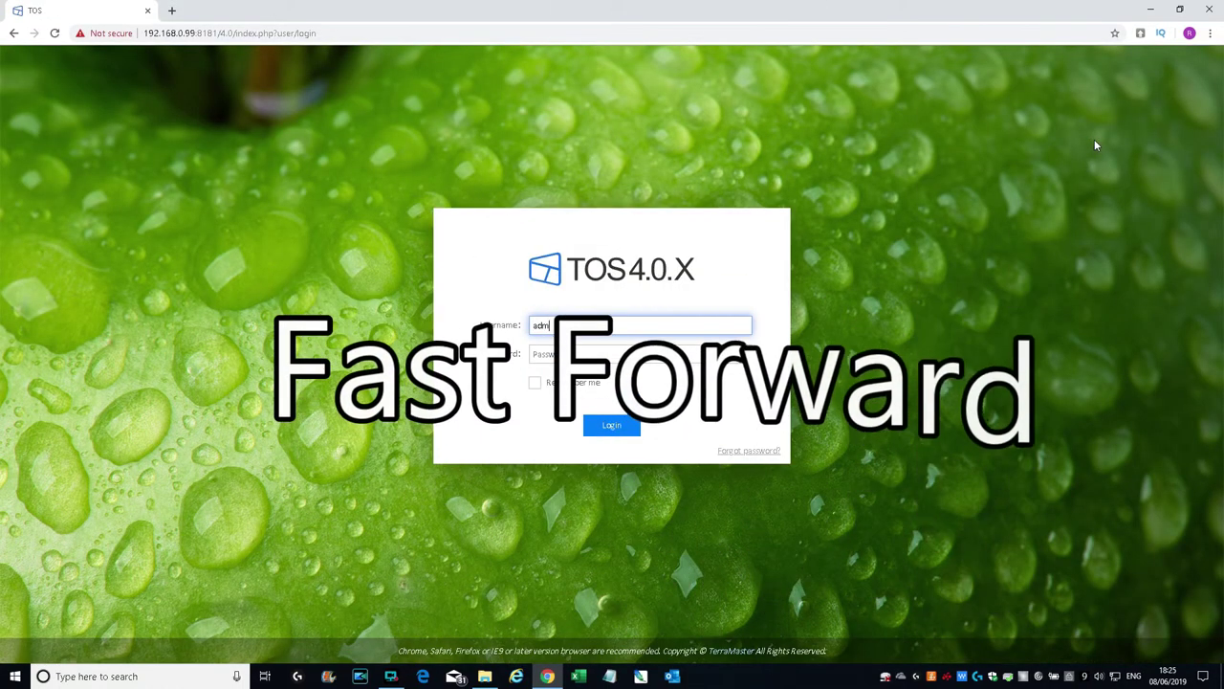
type("in")
key("Tab")
type("••")
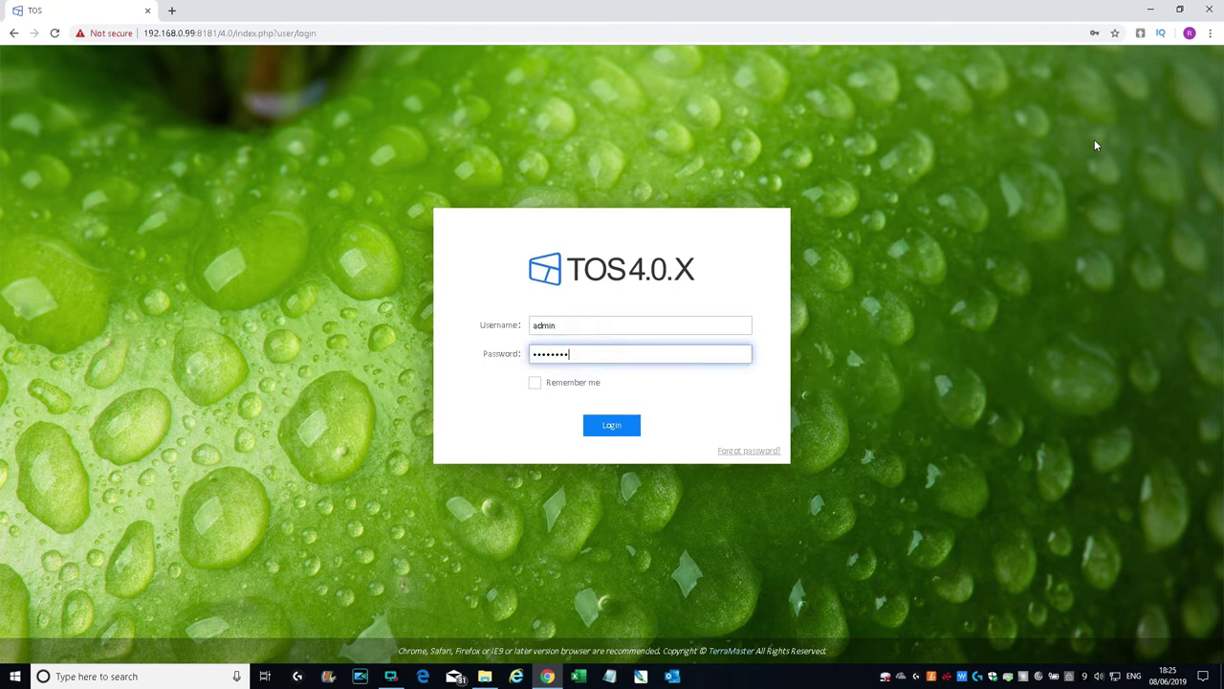
type("••••••")
key("Return")
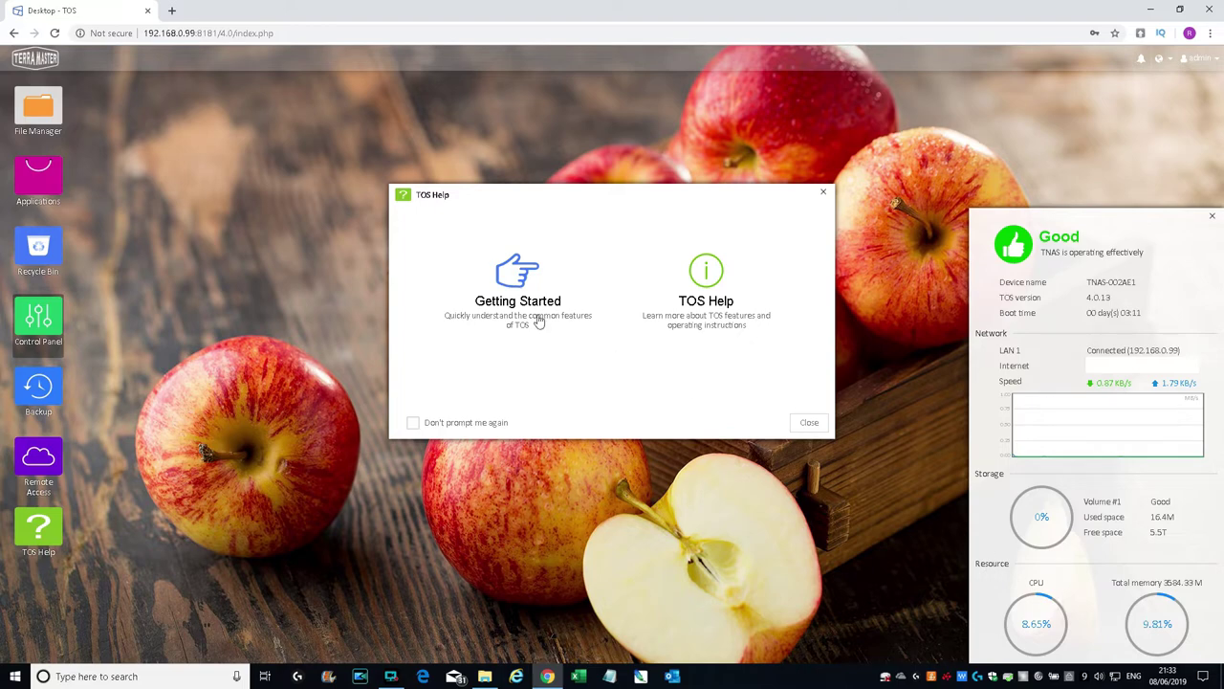
left_click(33, 117)
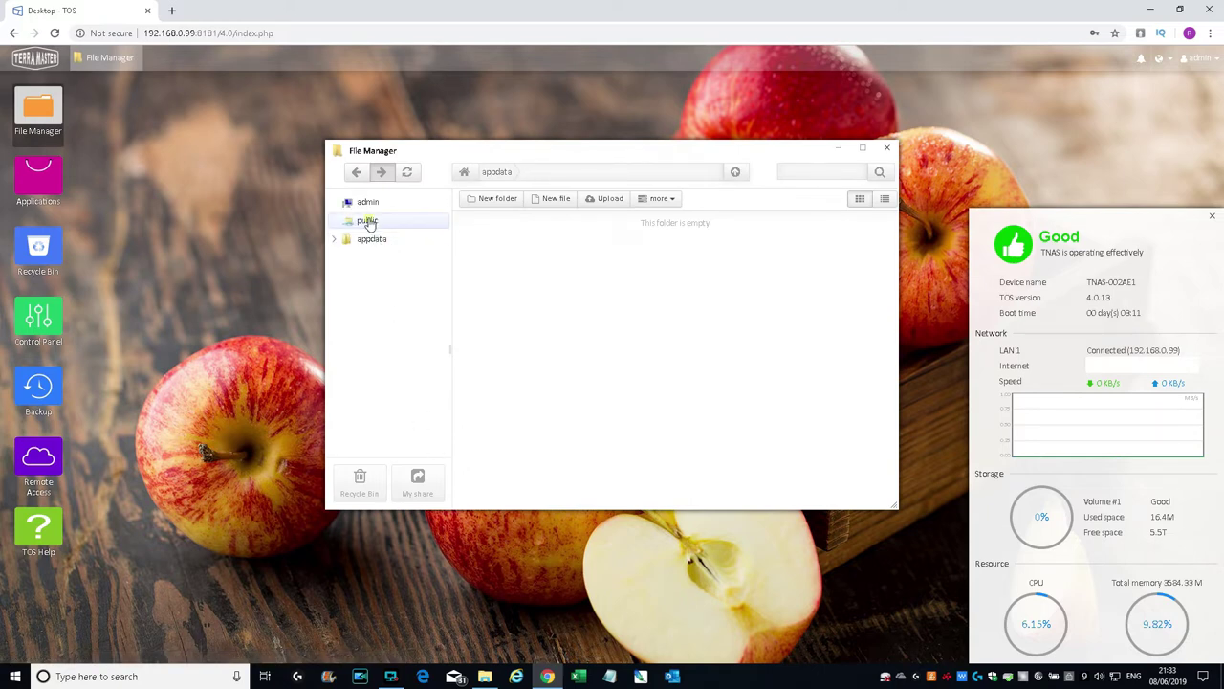
left_click(369, 221)
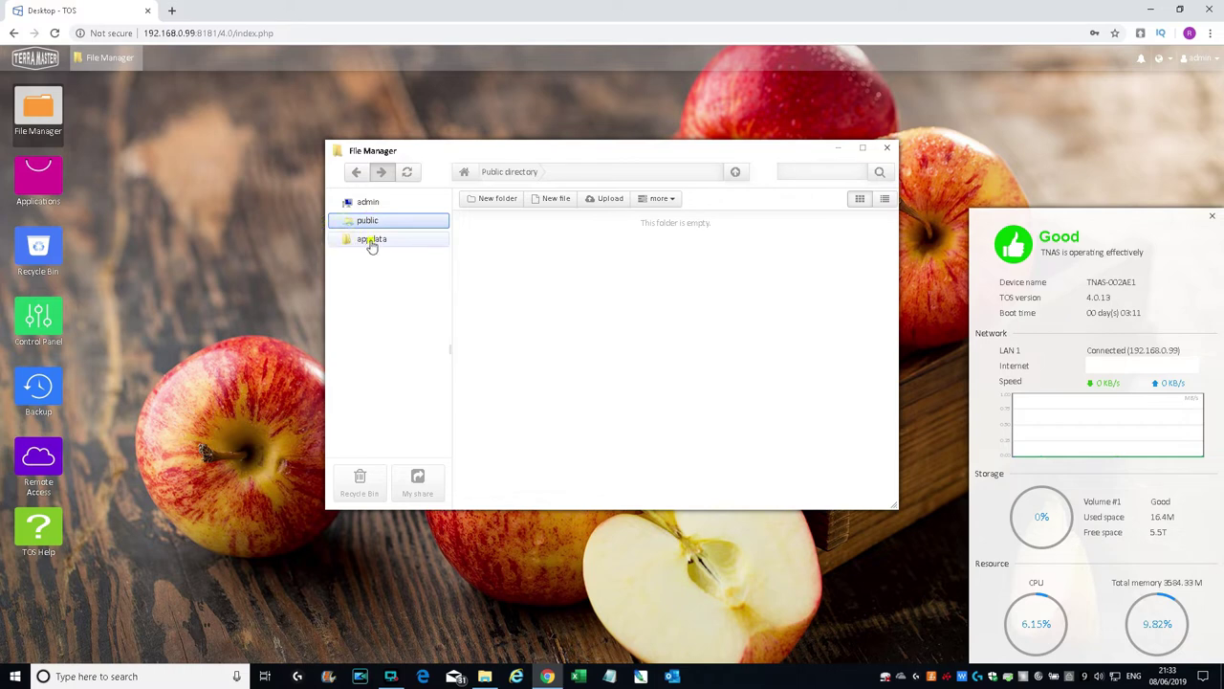
left_click(373, 241)
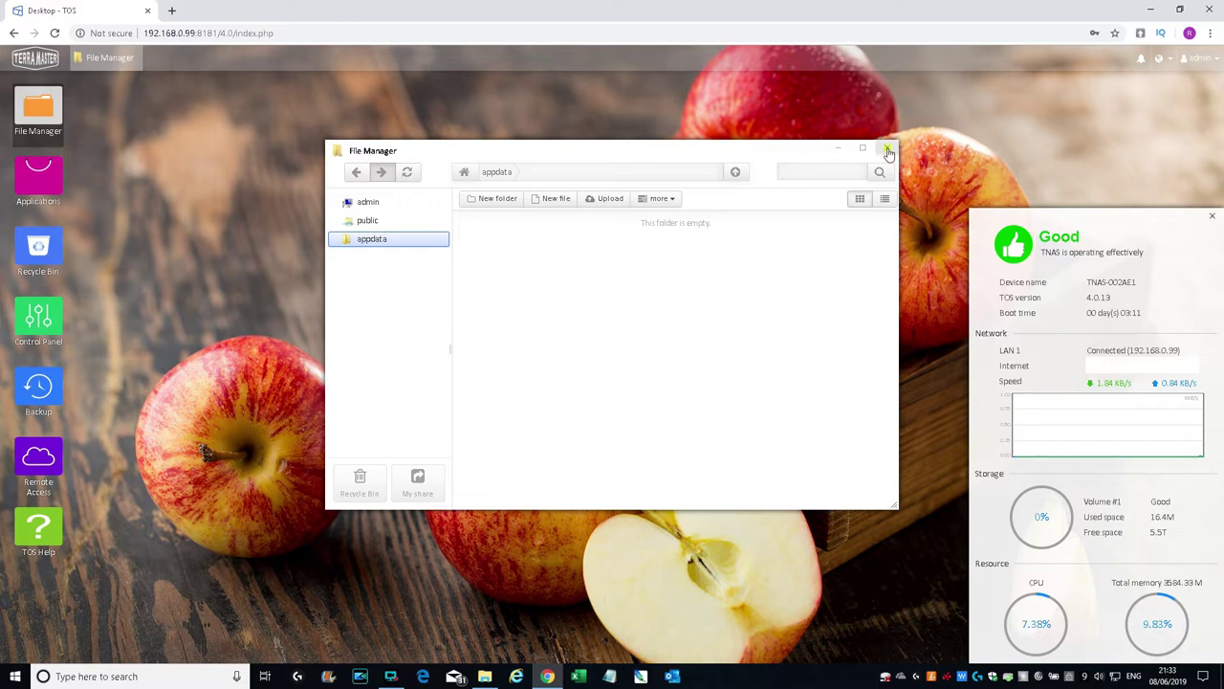
left_click(889, 152)
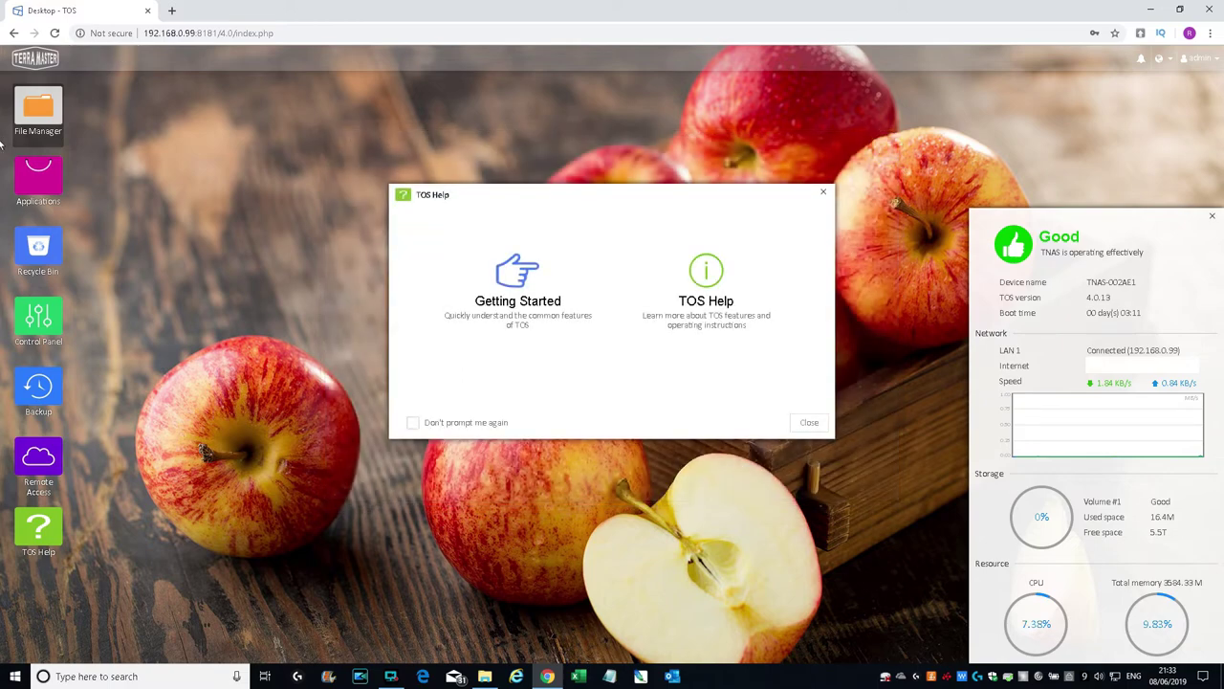
left_click(36, 179)
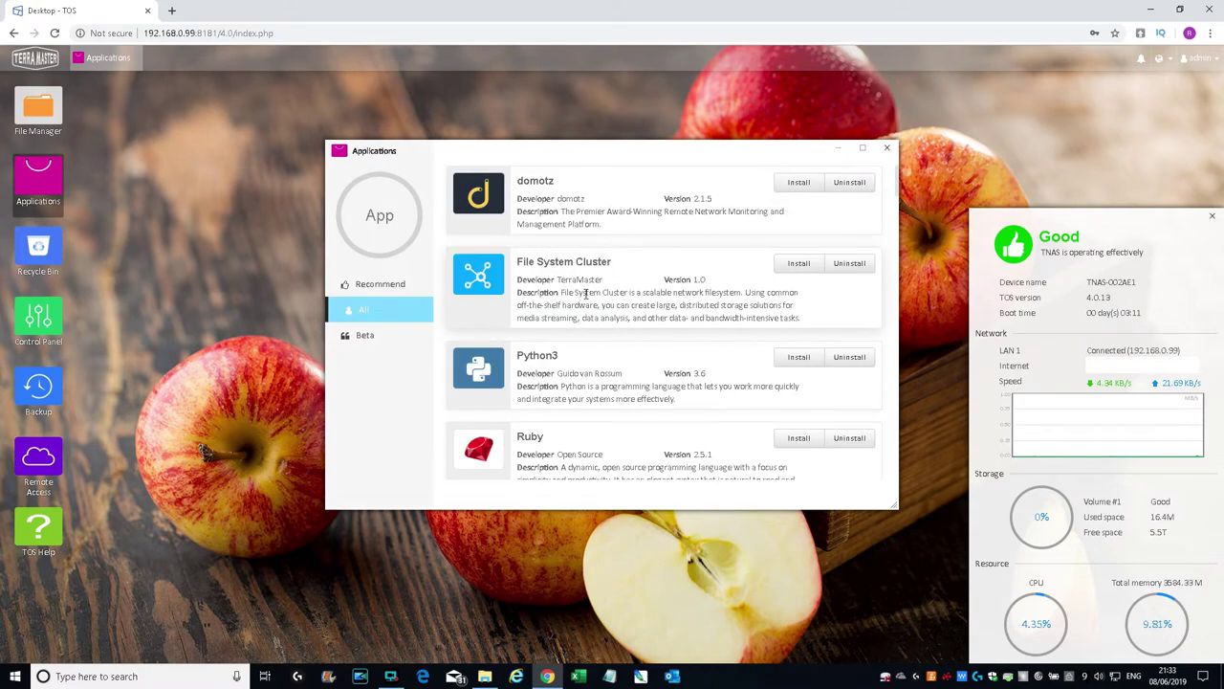
Step: Scroll the Applications list down to Dropbox Sync and Clam AntiVirus, then open the Recycle Bin
scroll(803, 291, "down", 4)
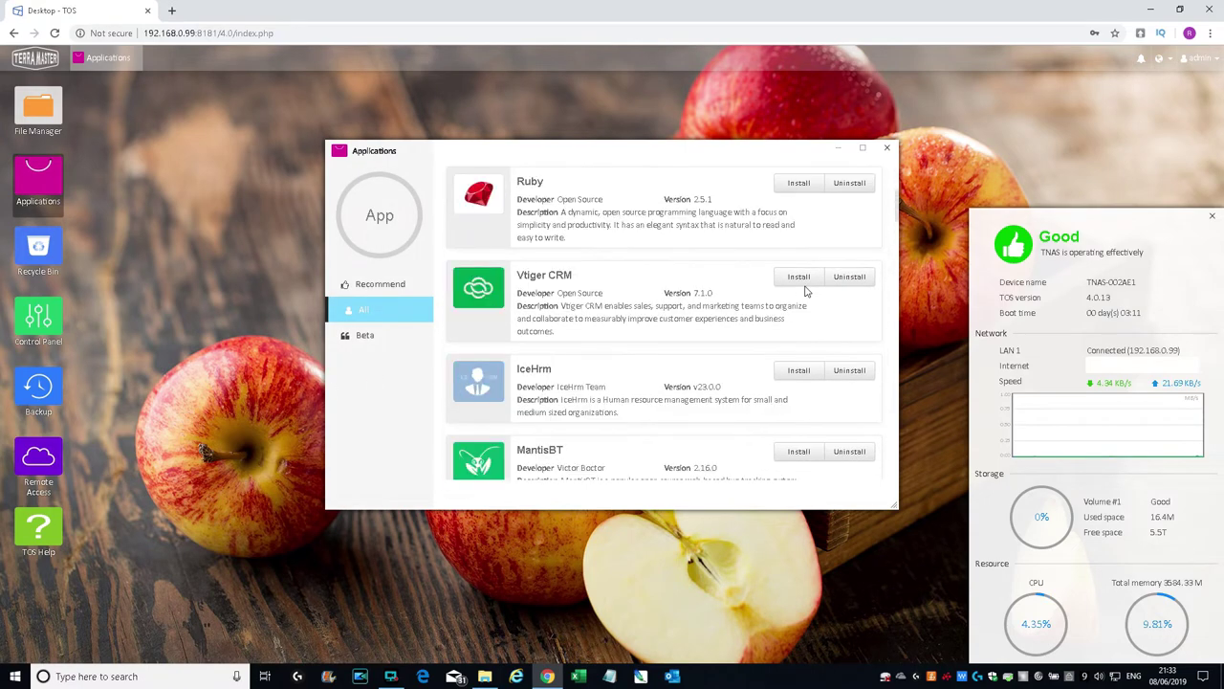
scroll(806, 292, "down", 2)
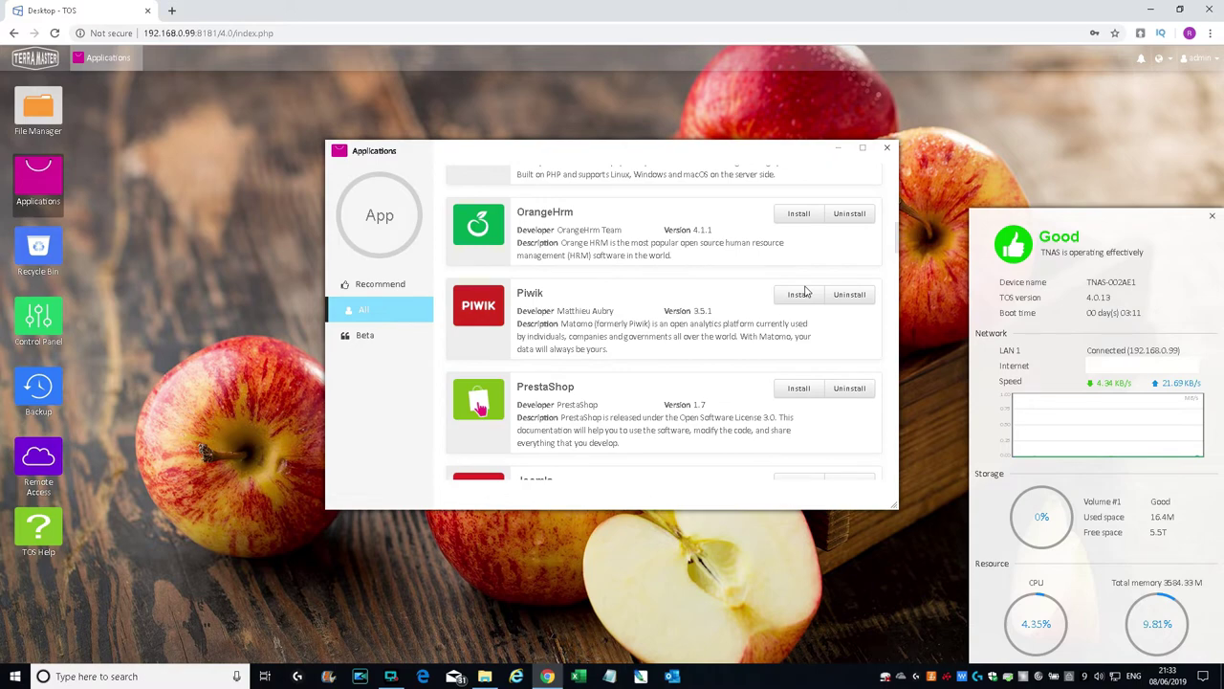
scroll(805, 292, "down", 3)
scroll(805, 291, "down", 2)
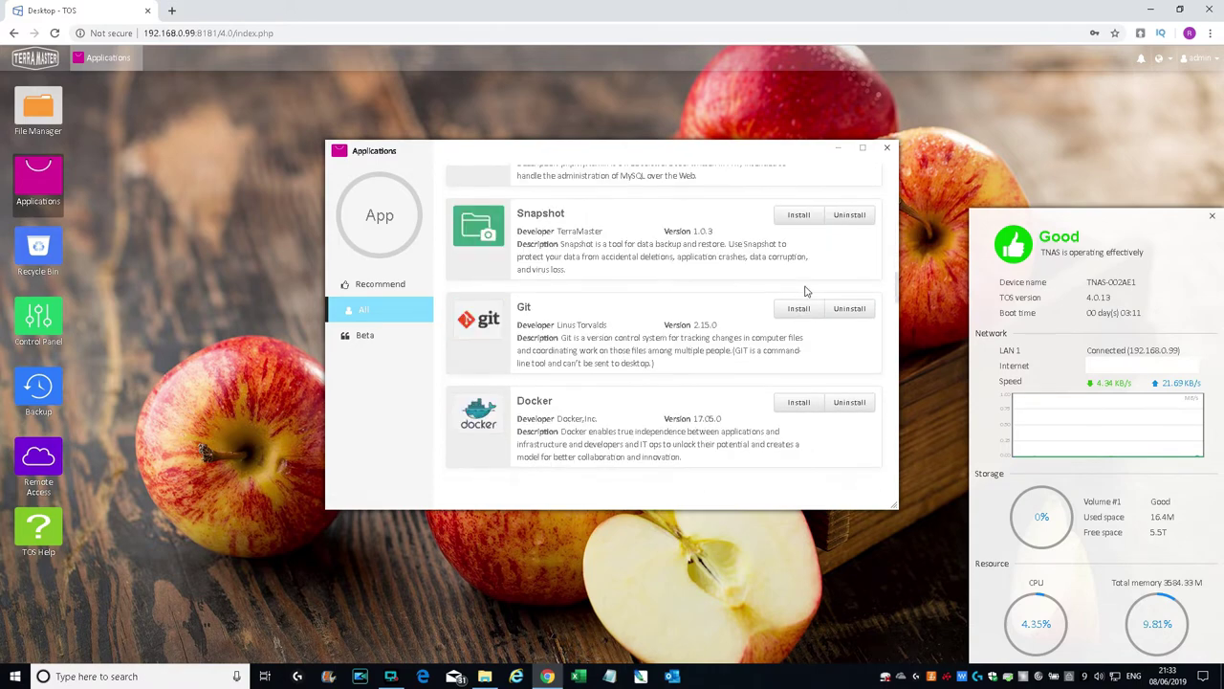
scroll(805, 292, "down", 2)
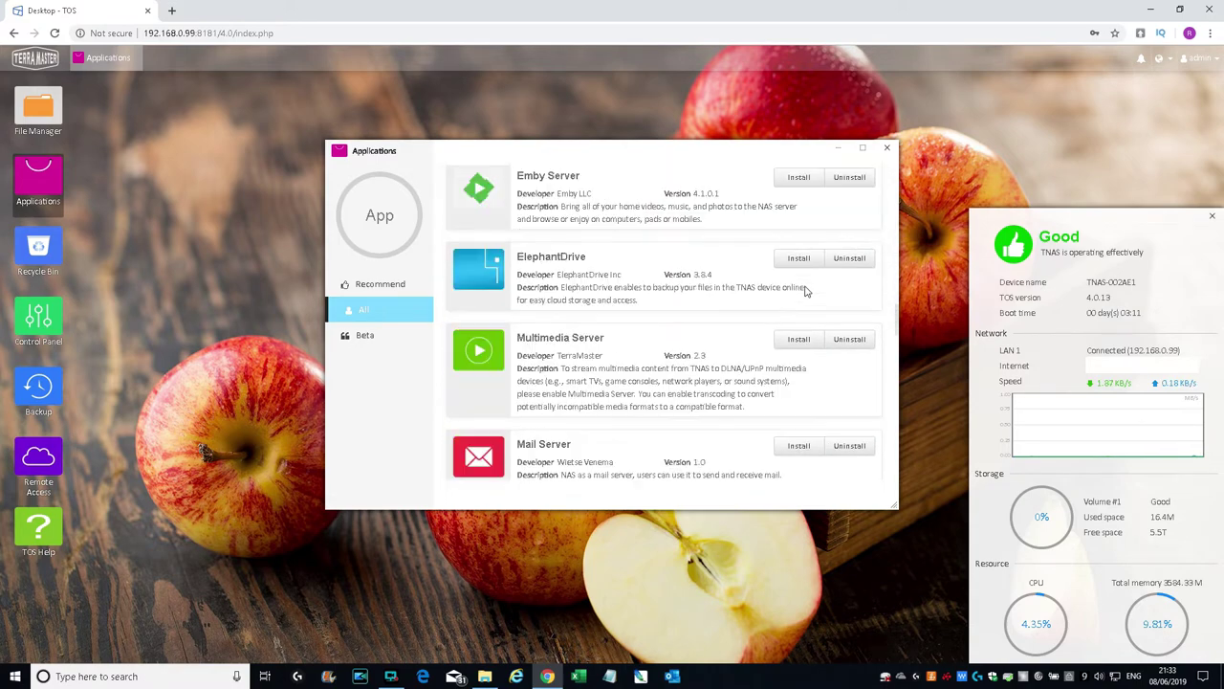
scroll(805, 291, "down", 1)
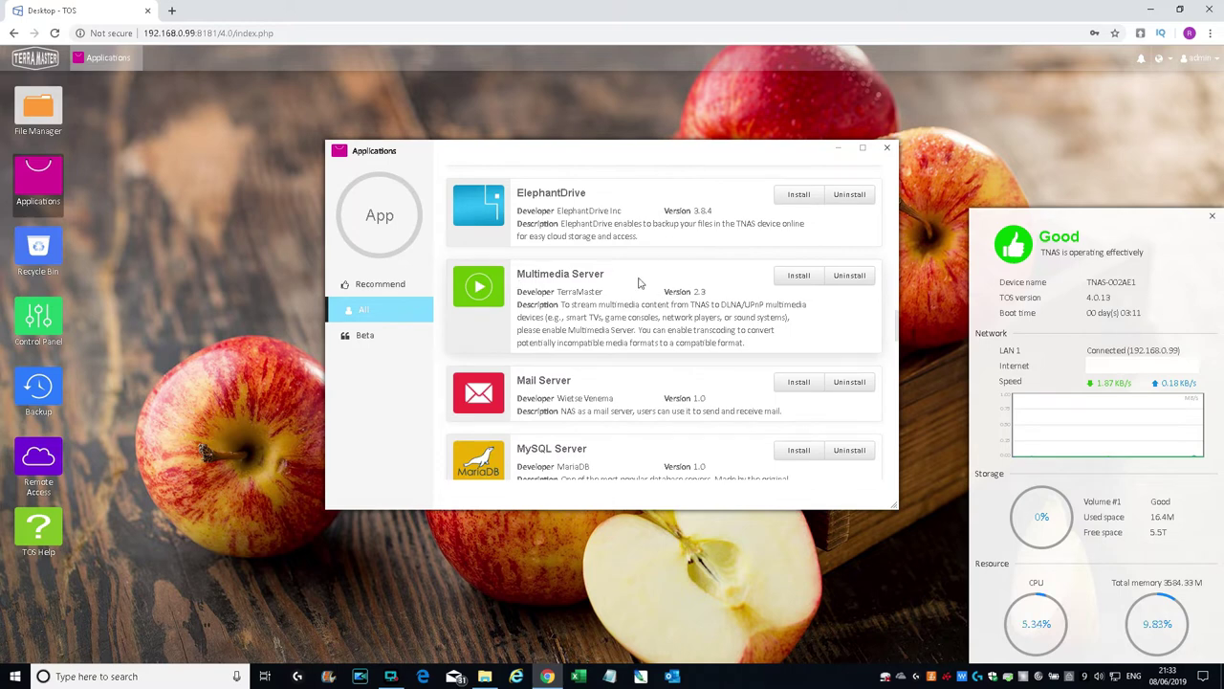
scroll(627, 426, "down", 1)
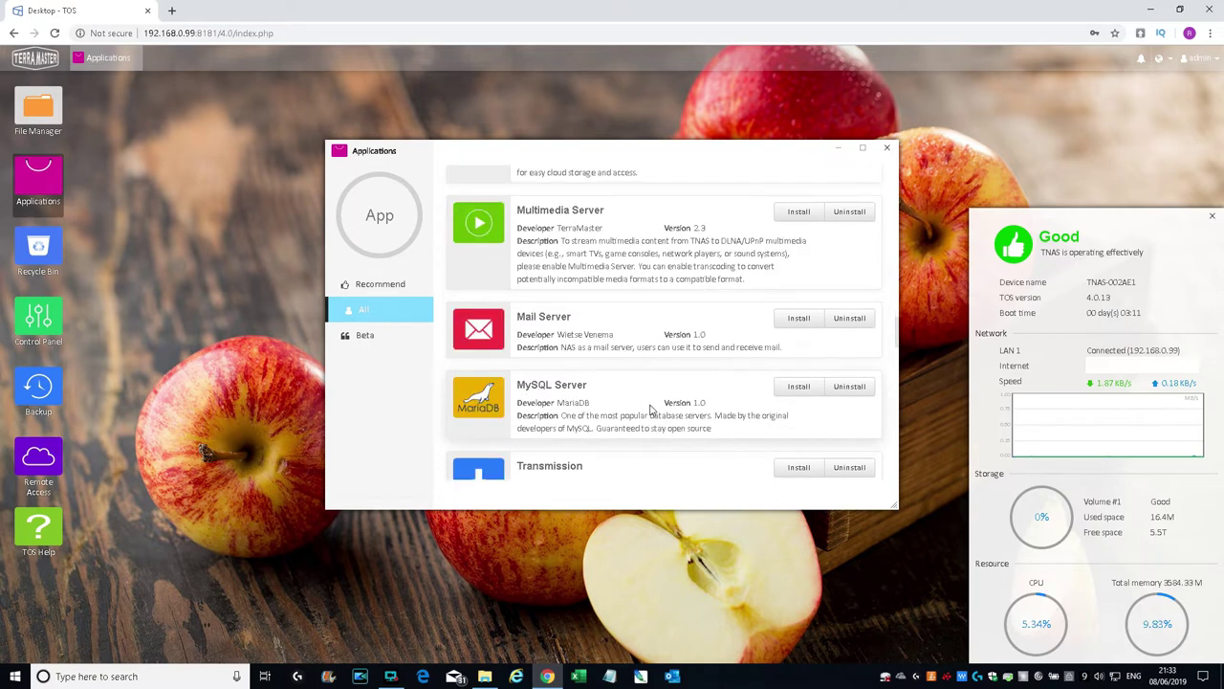
scroll(650, 409, "down", 7)
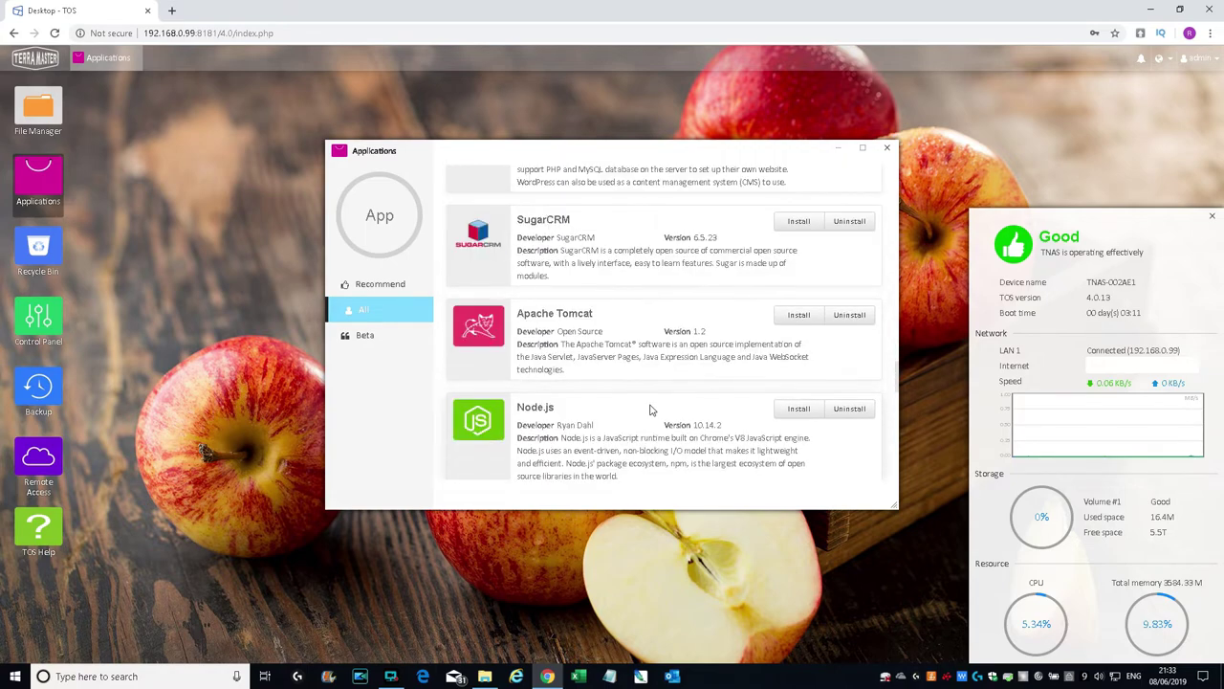
scroll(680, 409, "down", 4)
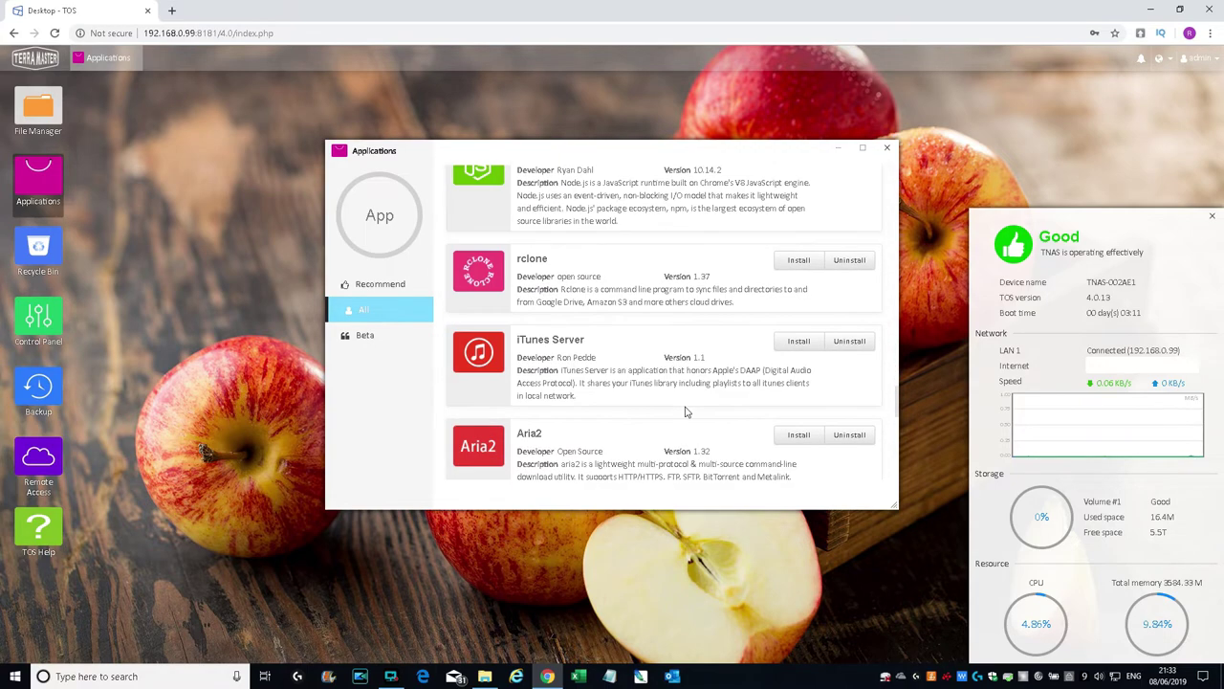
scroll(685, 411, "down", 1)
scroll(708, 392, "down", 7)
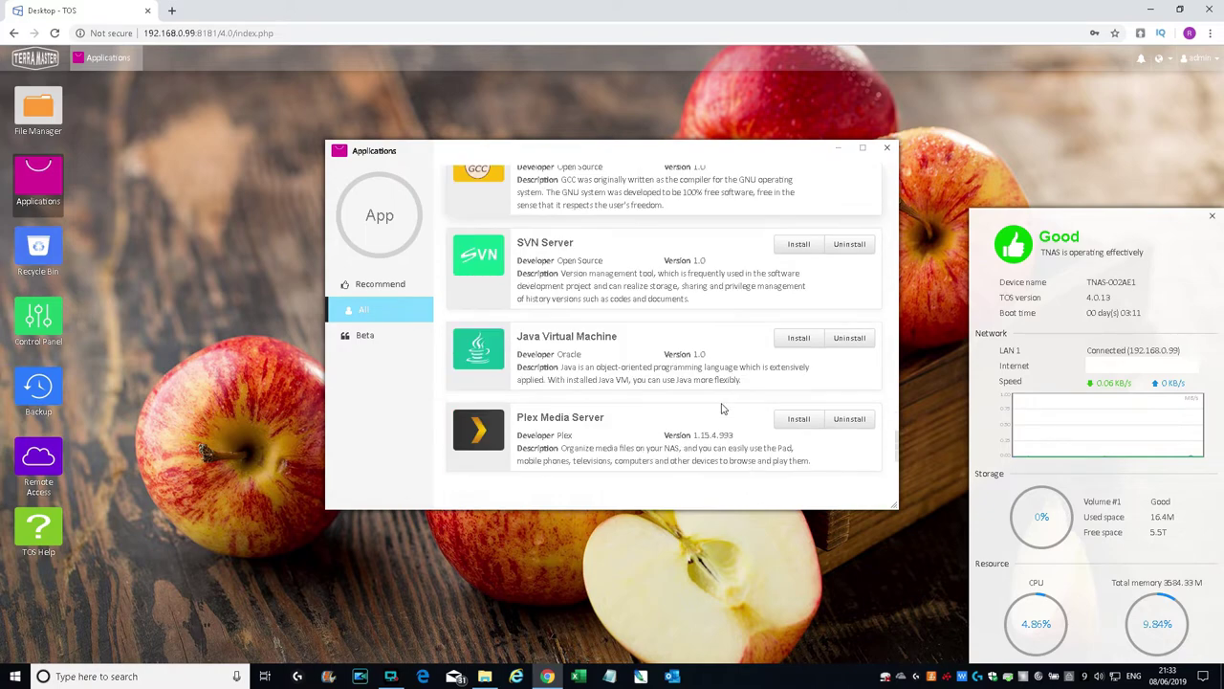
scroll(722, 409, "down", 2)
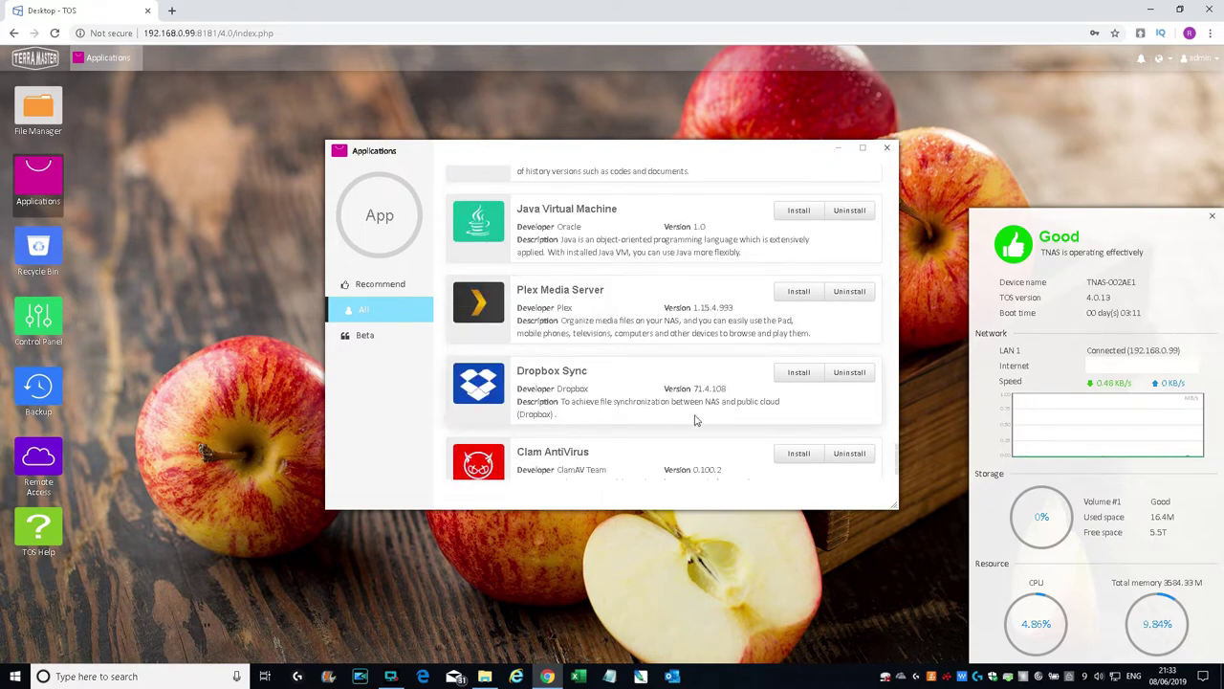
scroll(716, 414, "down", 1)
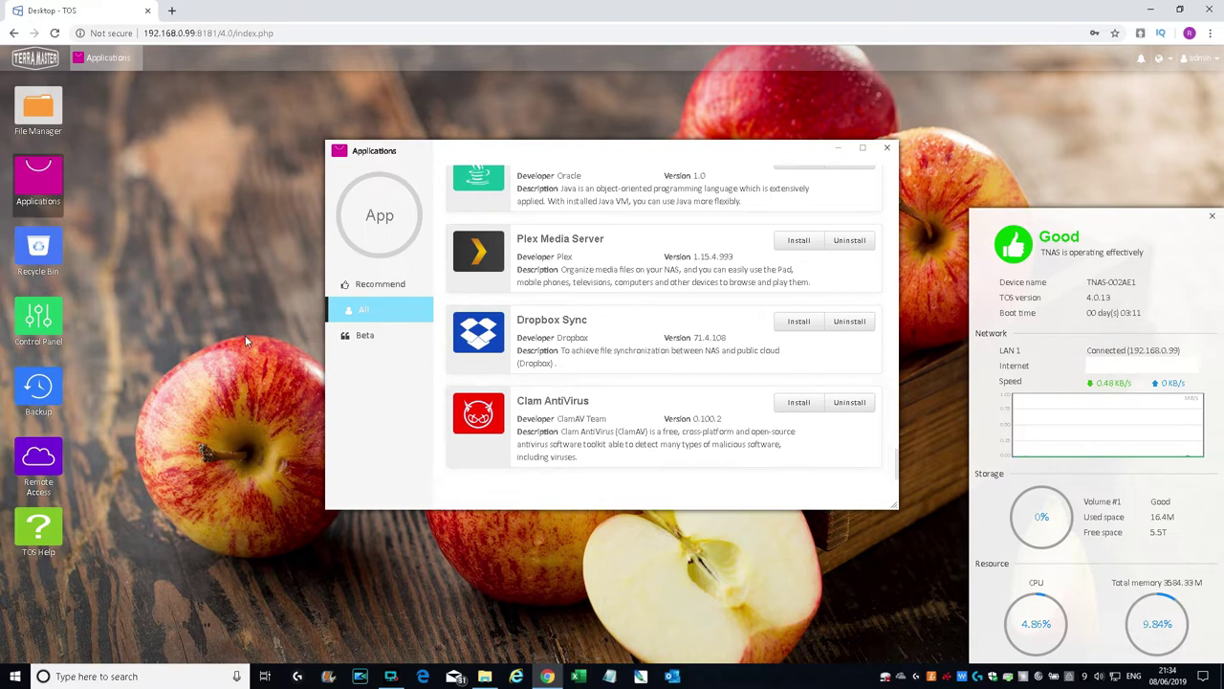
left_click(28, 249)
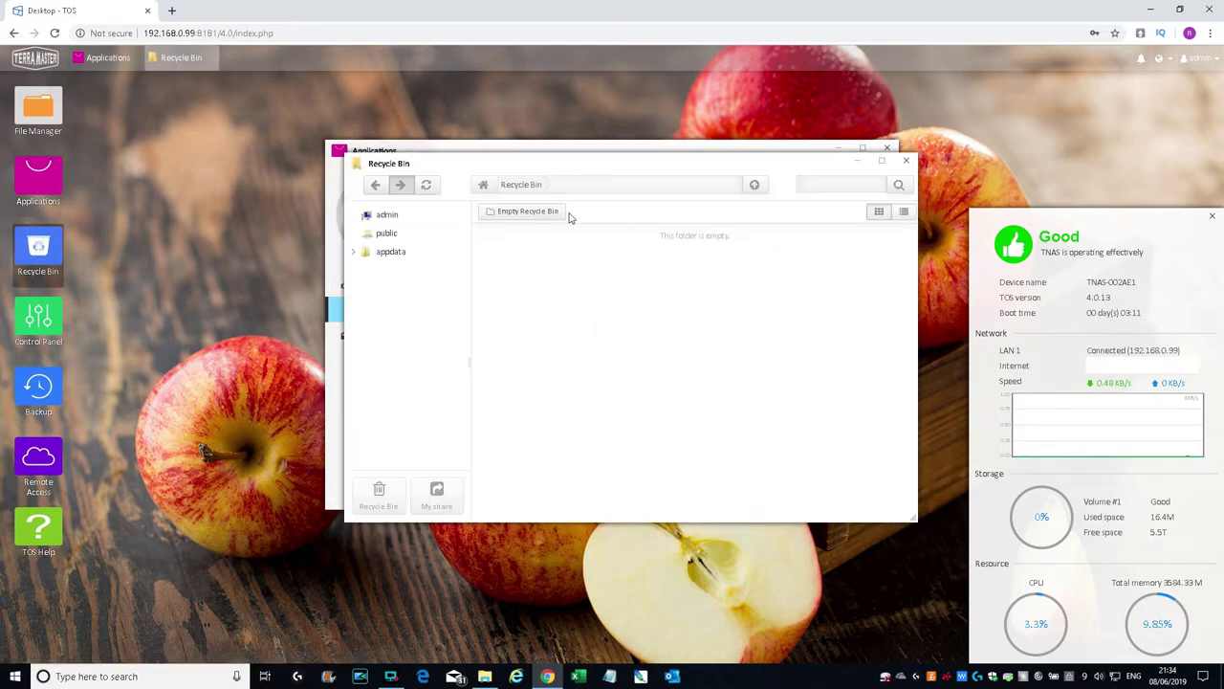
Step: In Control Panel's User page, review the admin account's group, folder permission and quota tabs
left_click(38, 321)
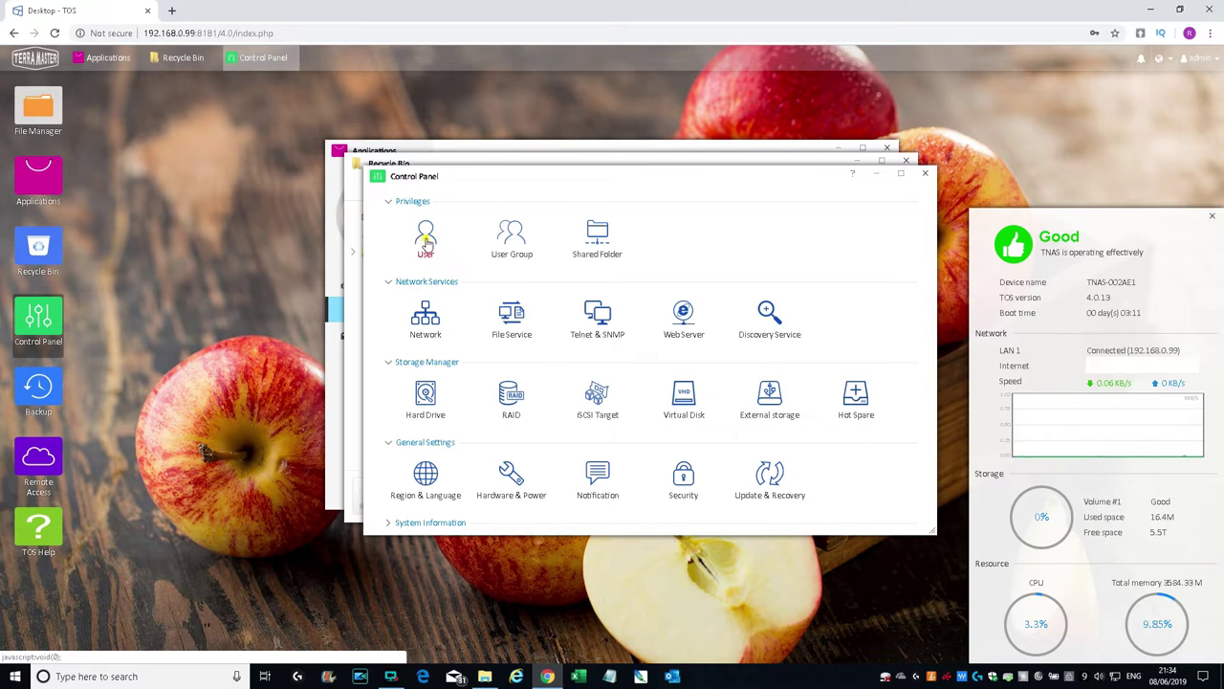
left_click(427, 239)
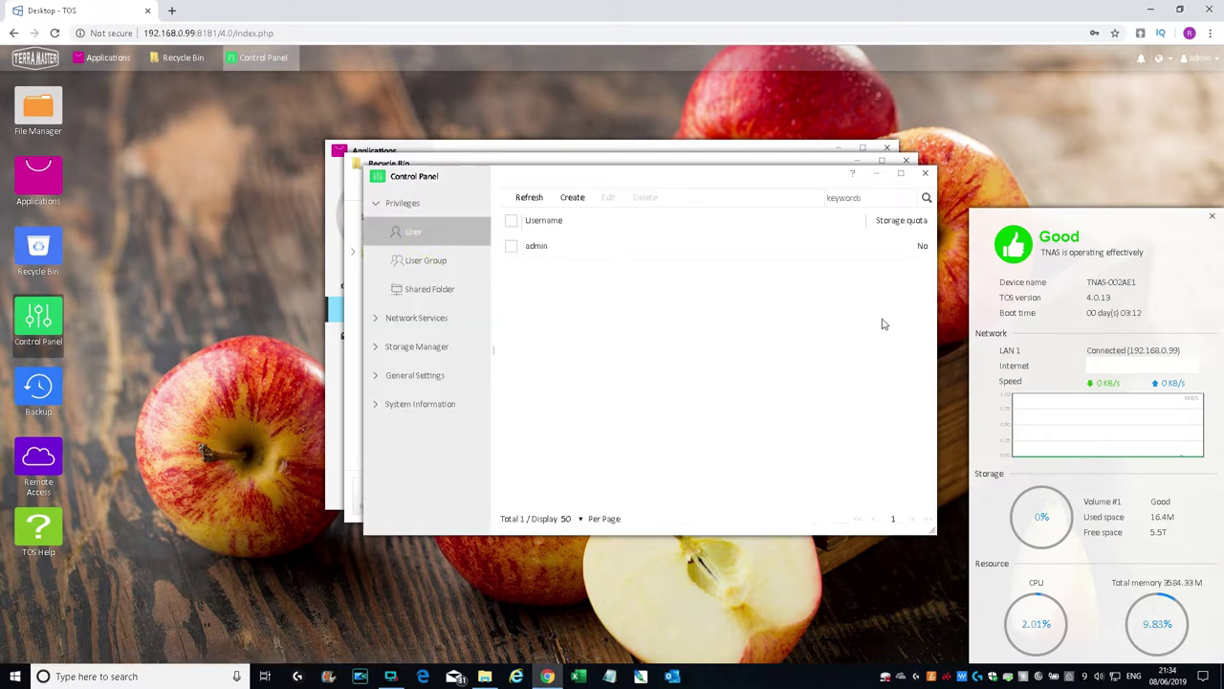
left_click(511, 247)
left_click(608, 197)
left_click(581, 261)
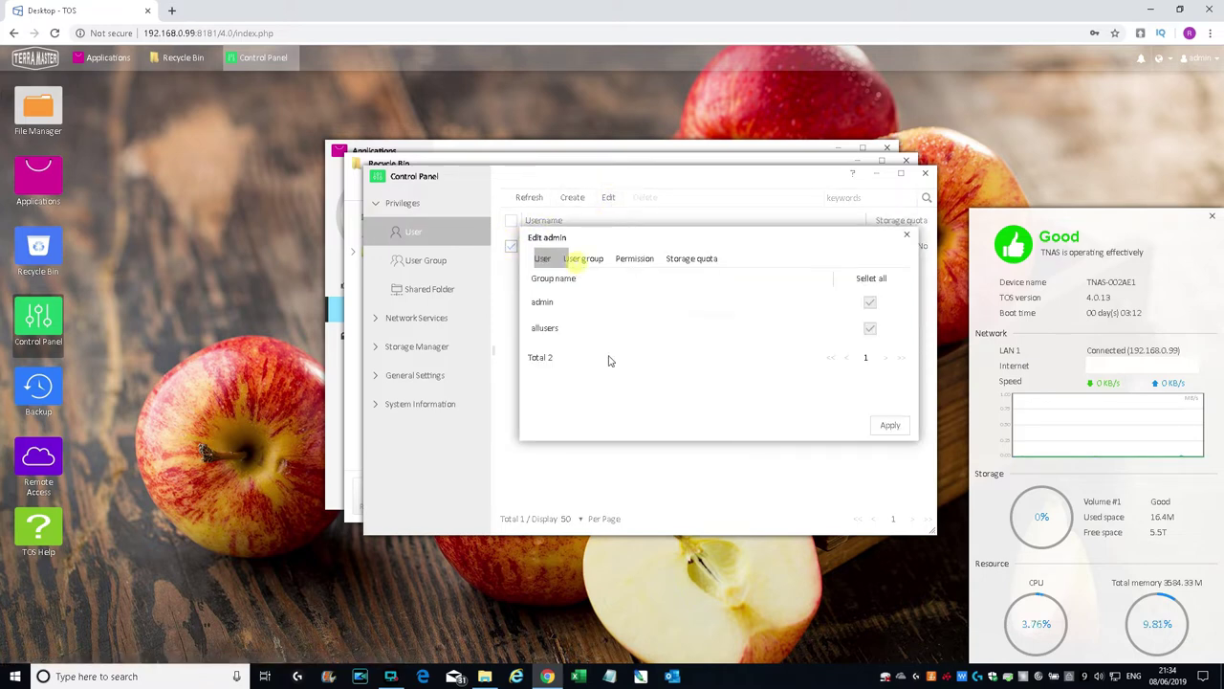
left_click(626, 259)
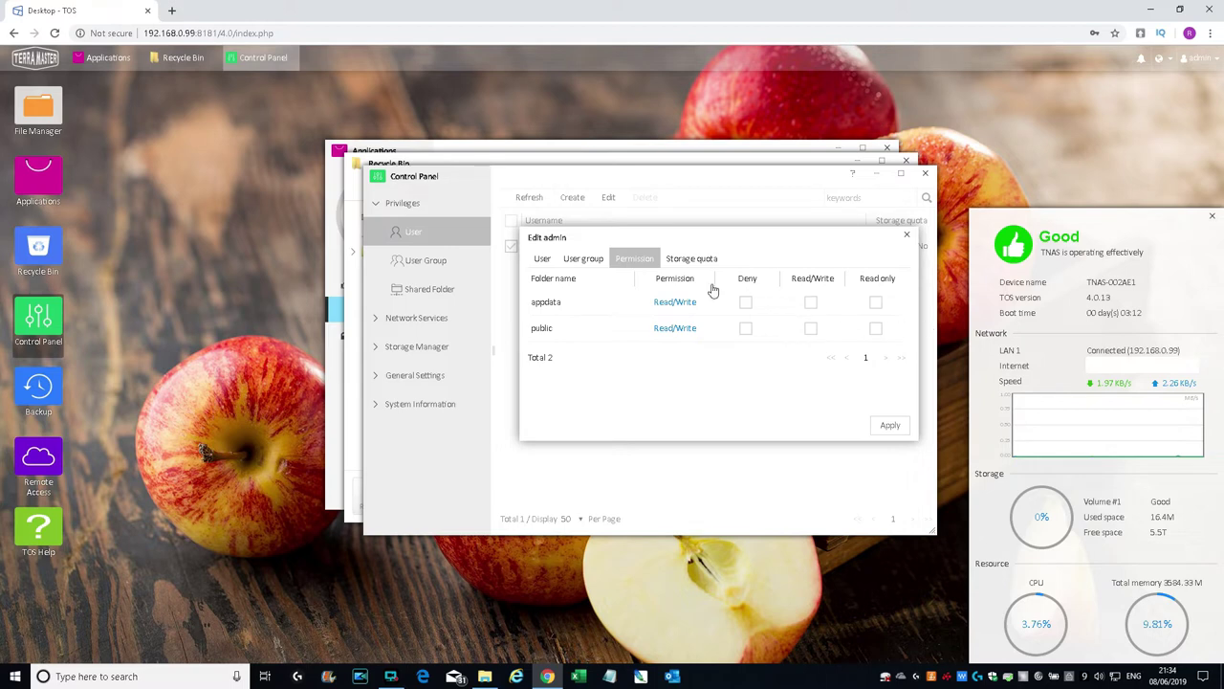
left_click(692, 260)
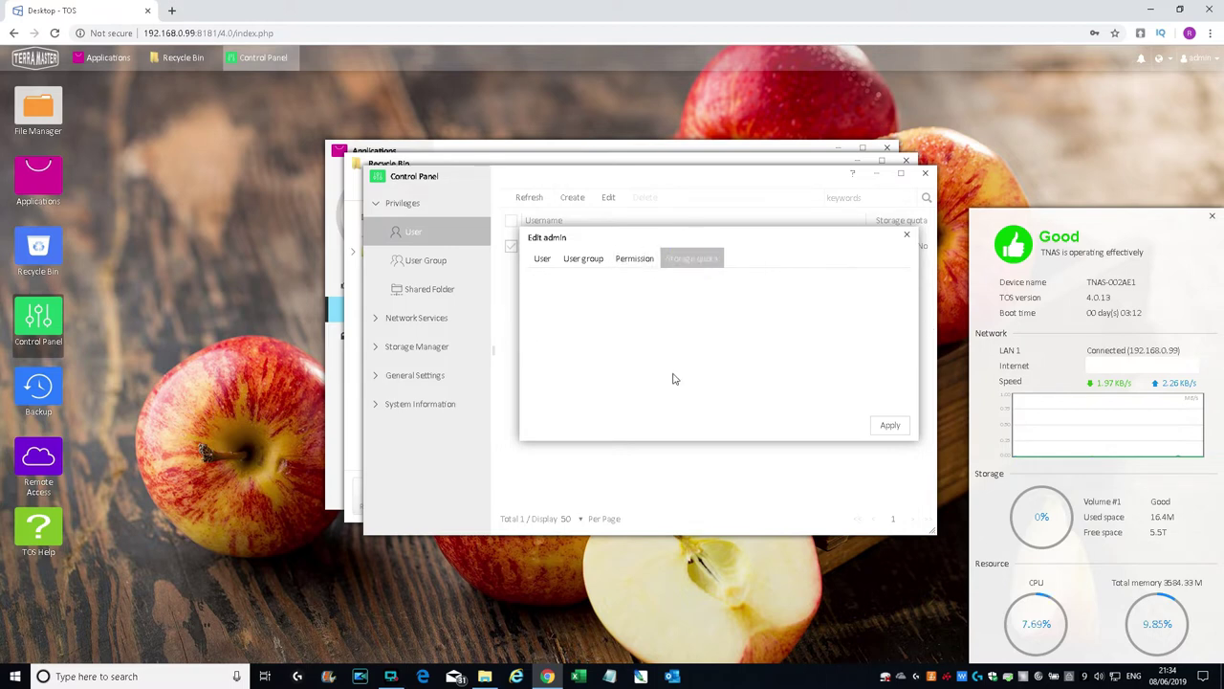
left_click(906, 234)
Step: View User Group, then begin creating a new folder from the Shared Folder page
left_click(421, 263)
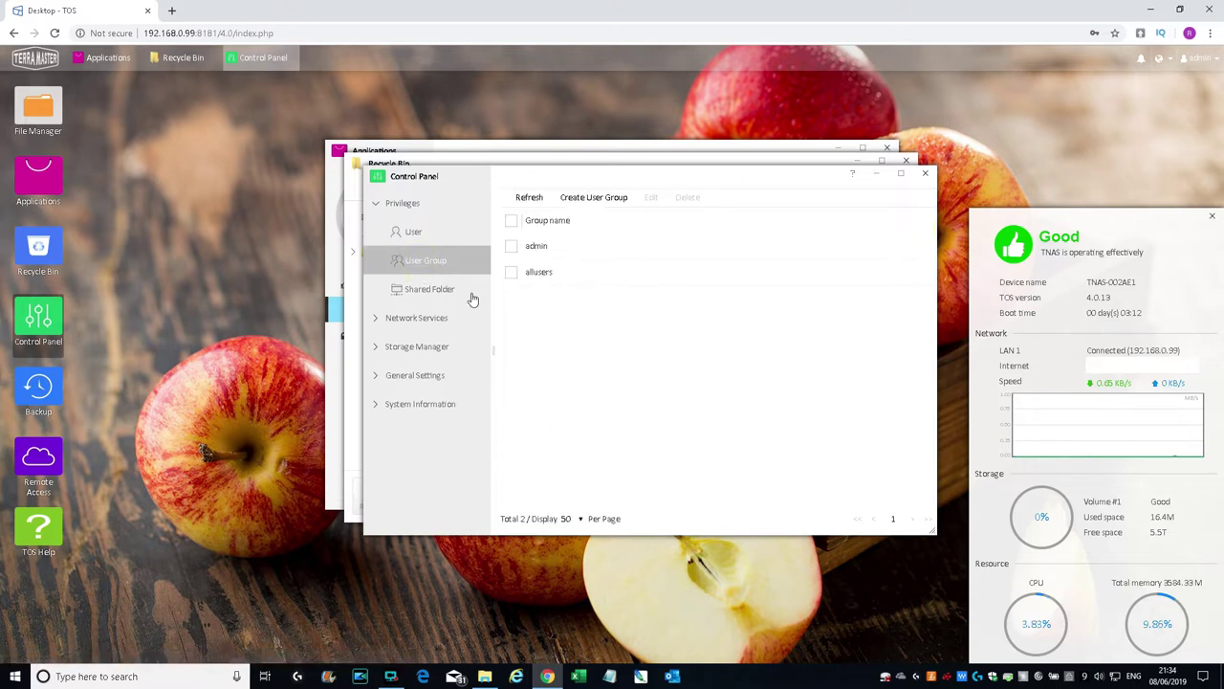
left_click(411, 290)
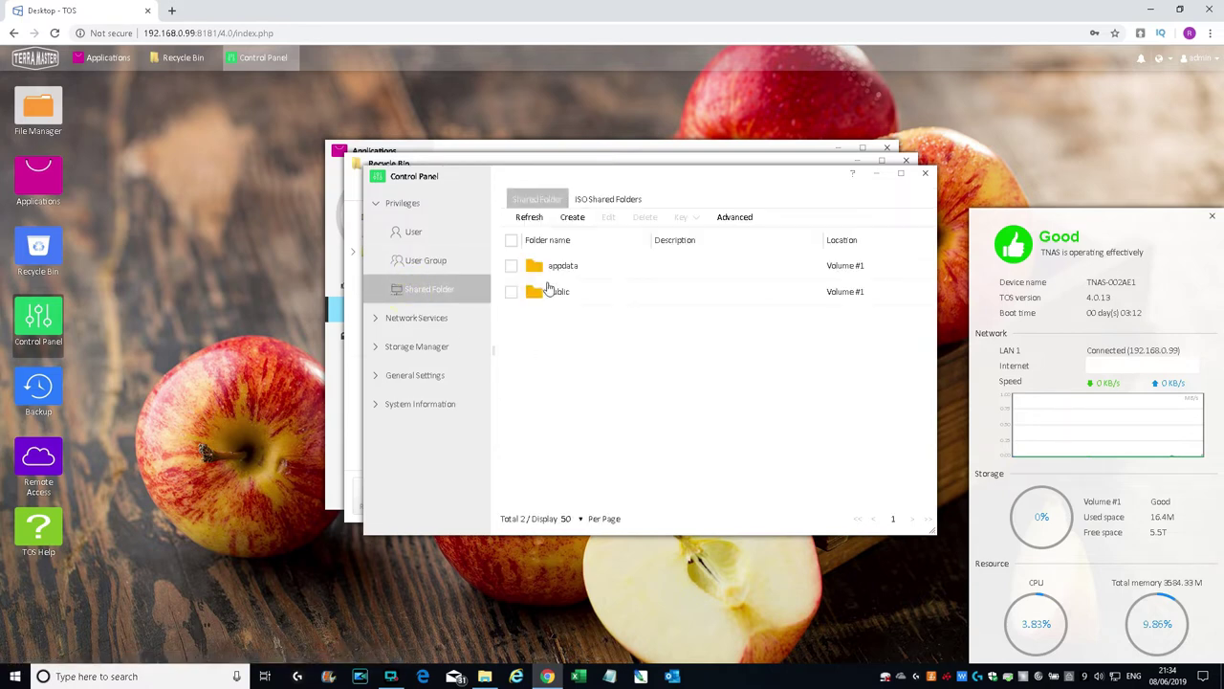
left_click(572, 217)
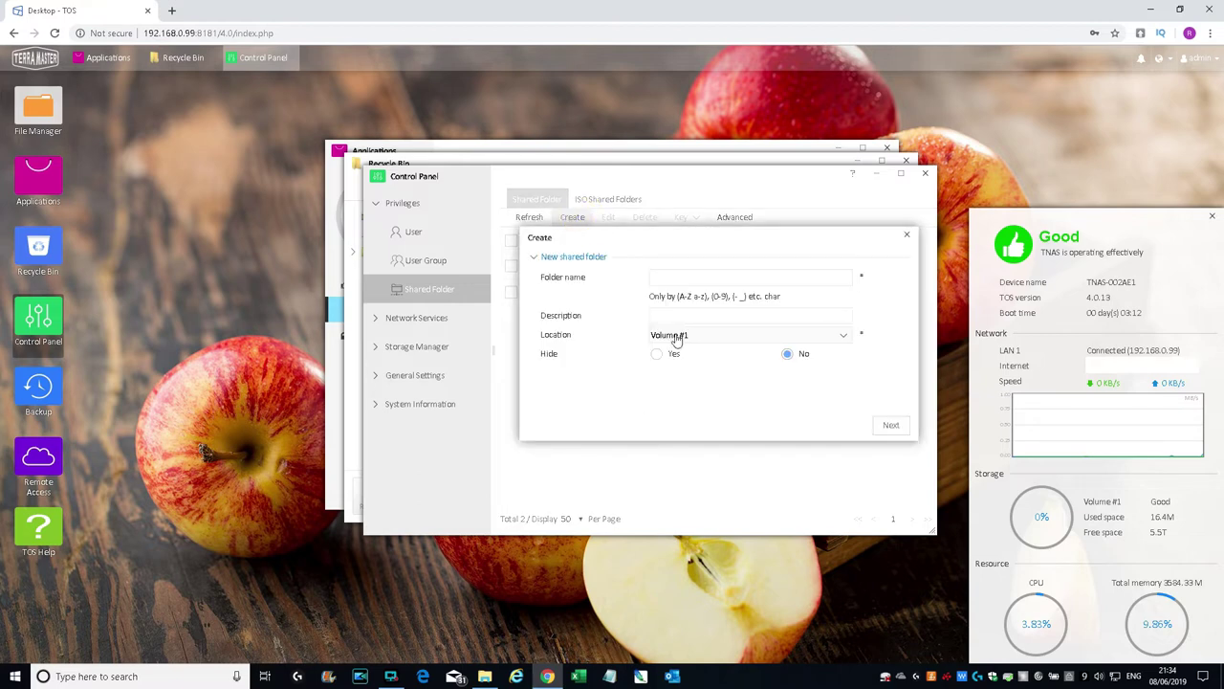
Step: Name the new shared folder Docs and keep it on Volume #1
left_click(681, 273)
type("Docs")
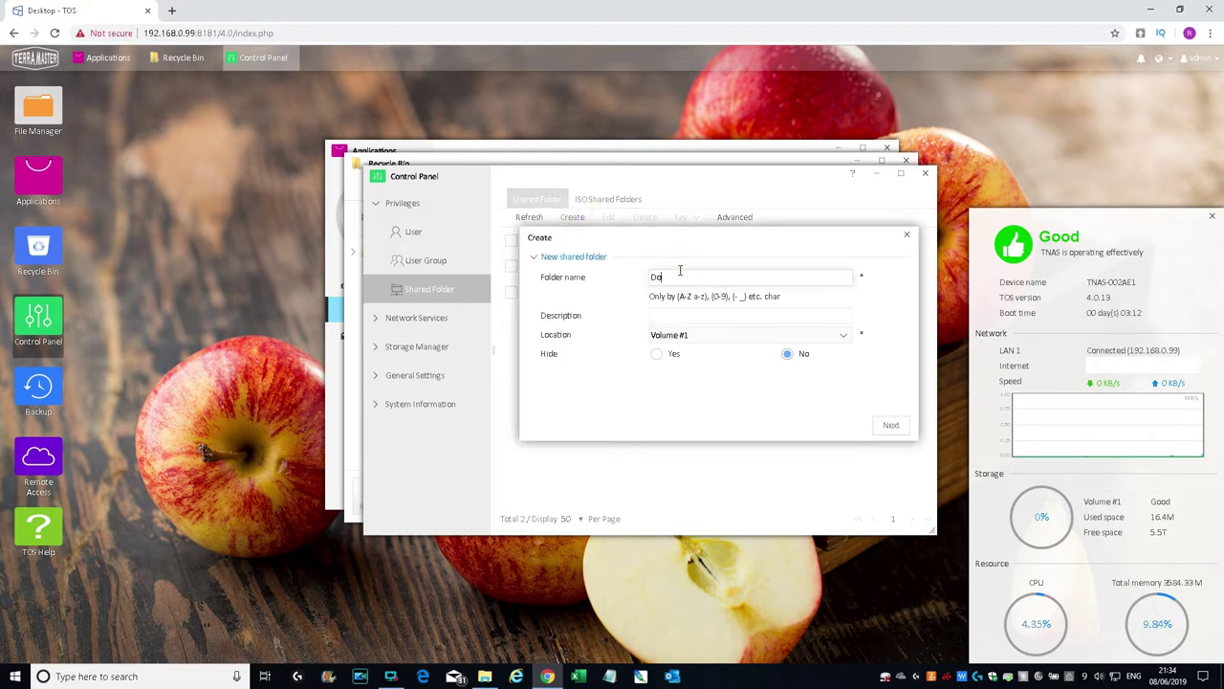
left_click(694, 343)
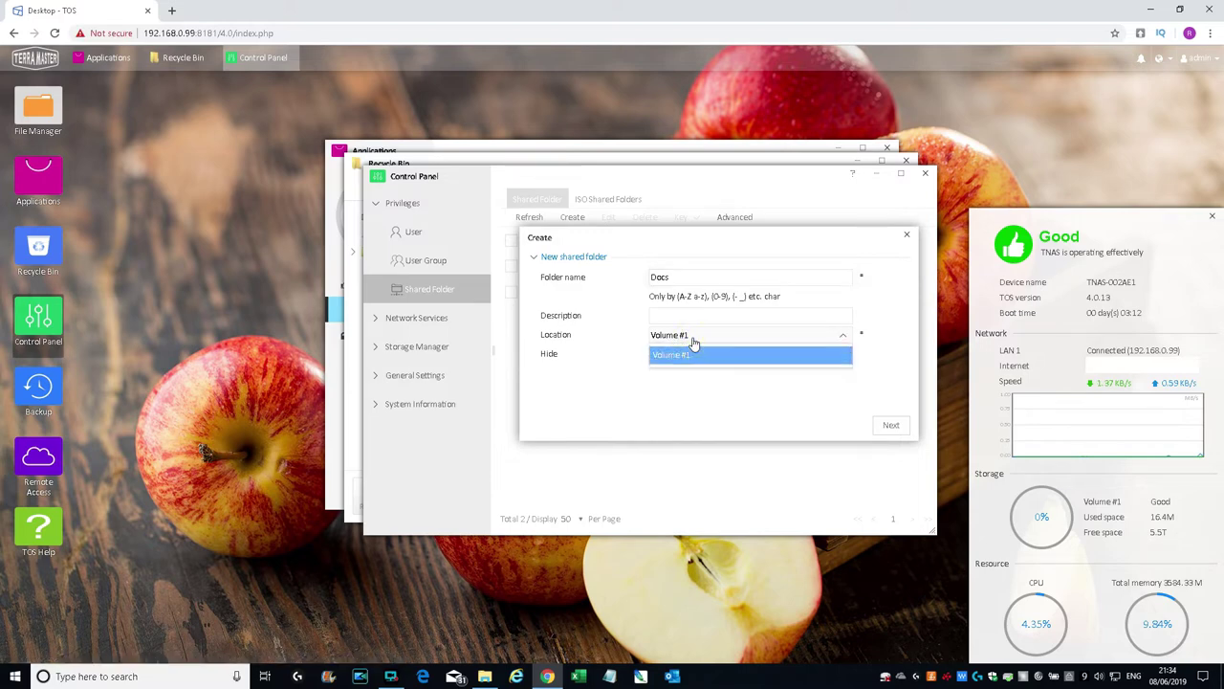
left_click(620, 327)
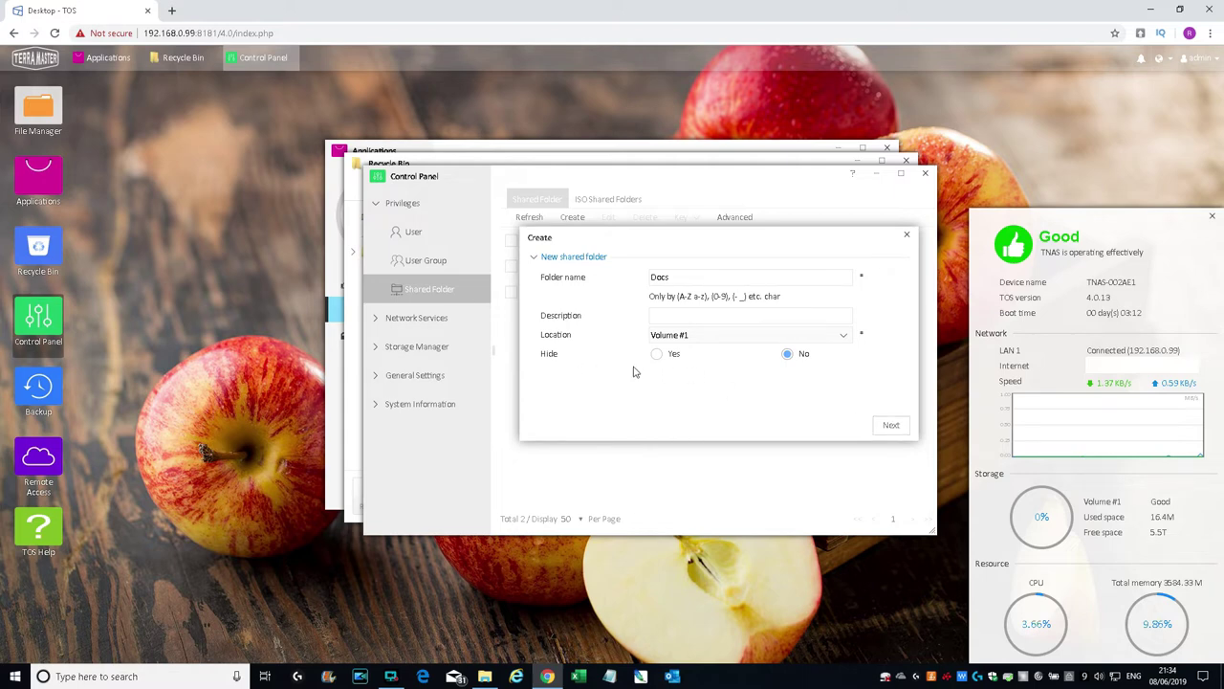
left_click(891, 425)
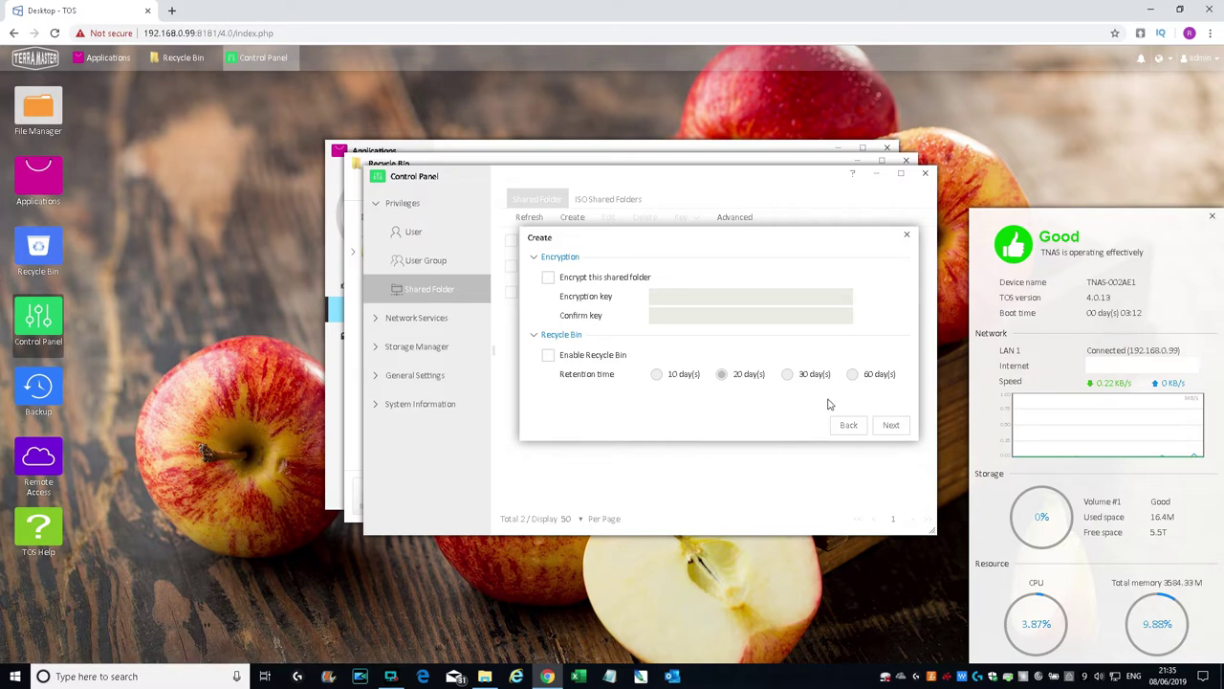
Step: Give admin Read/Write access and create the Docs shared folder
left_click(892, 427)
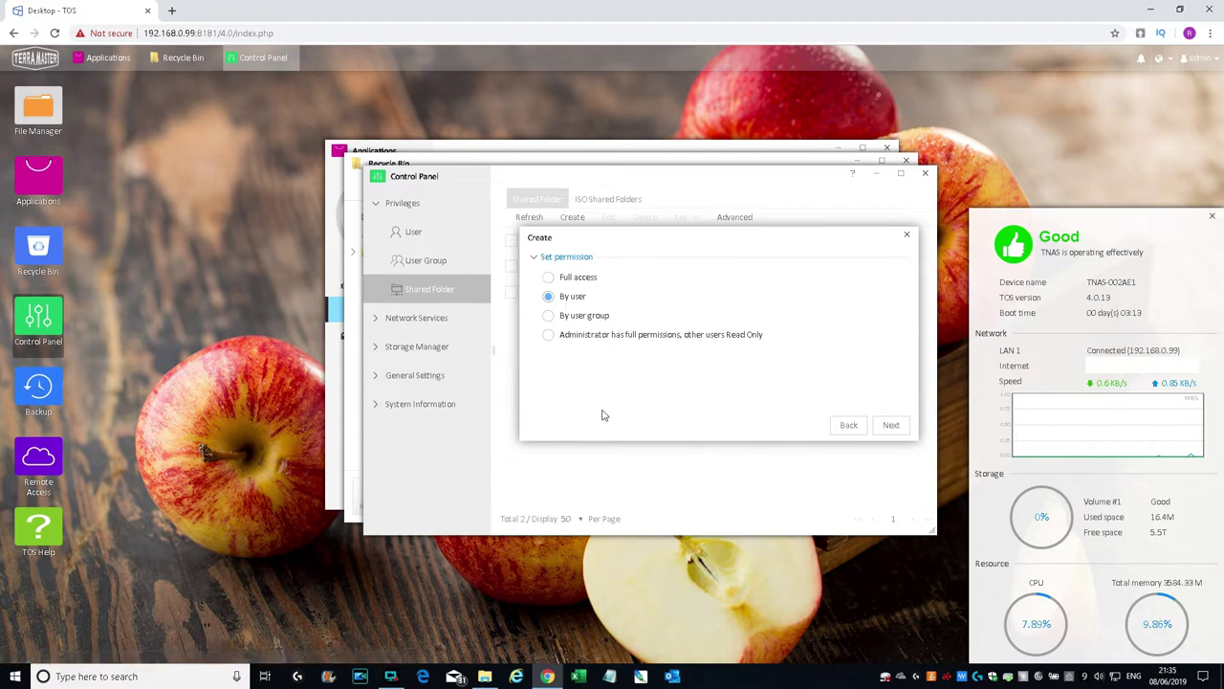
left_click(891, 424)
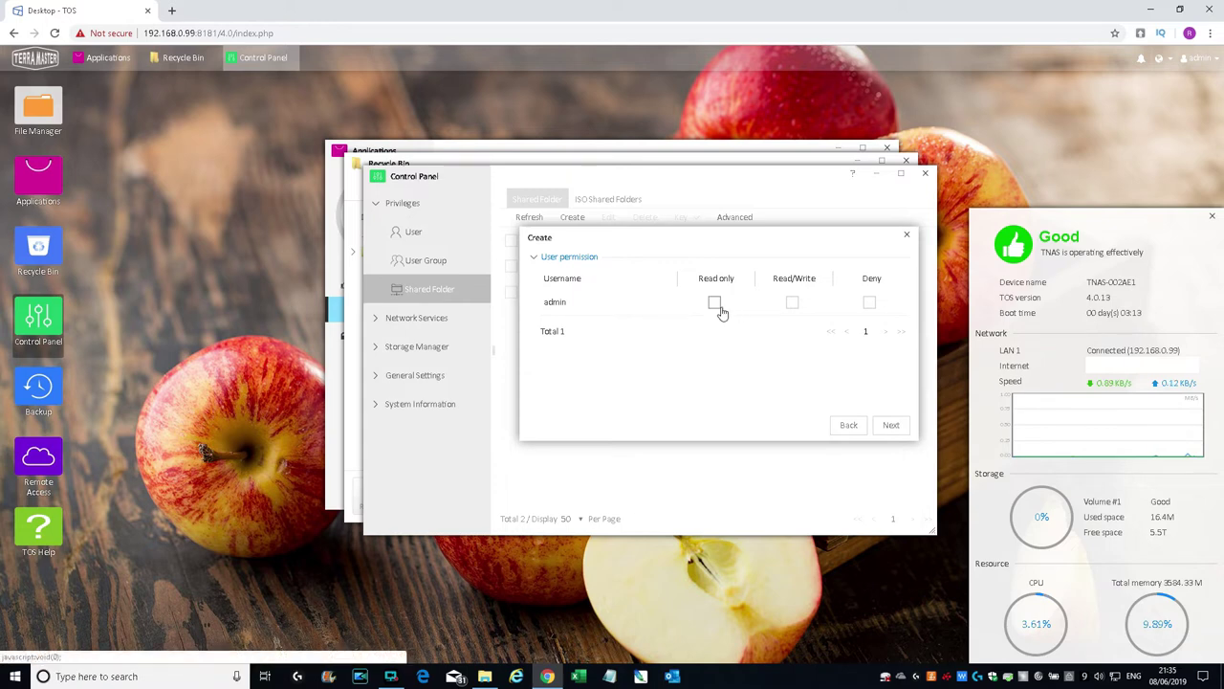
left_click(793, 304)
left_click(890, 425)
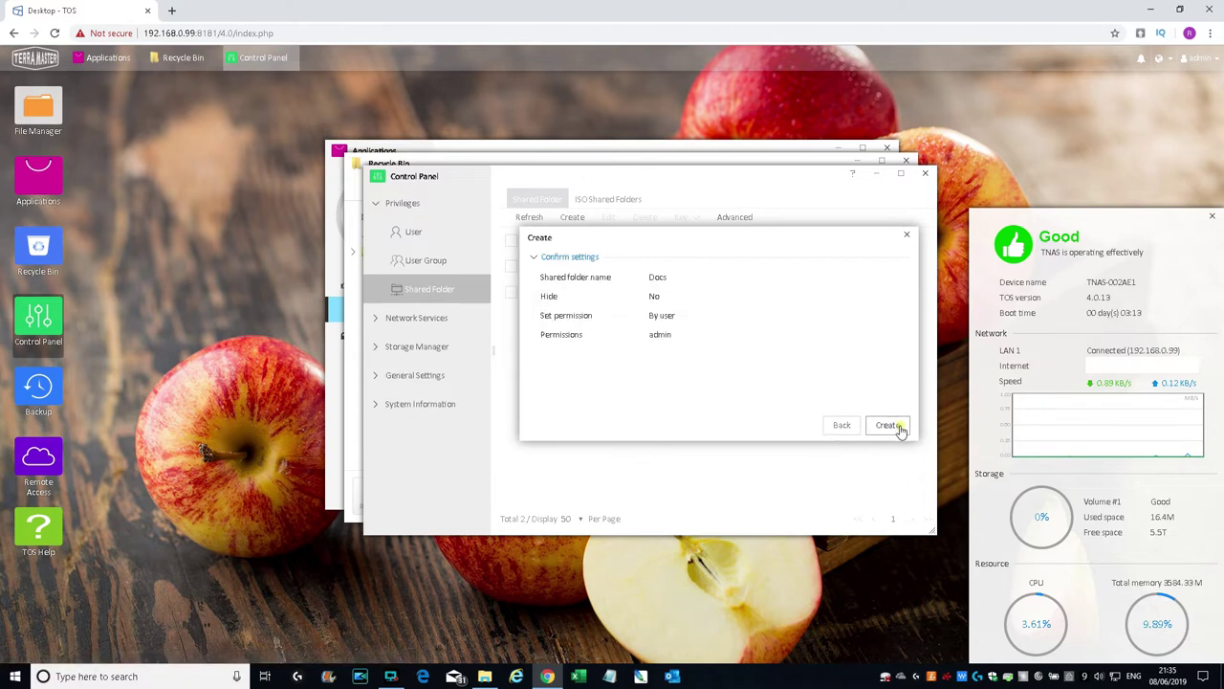
left_click(887, 425)
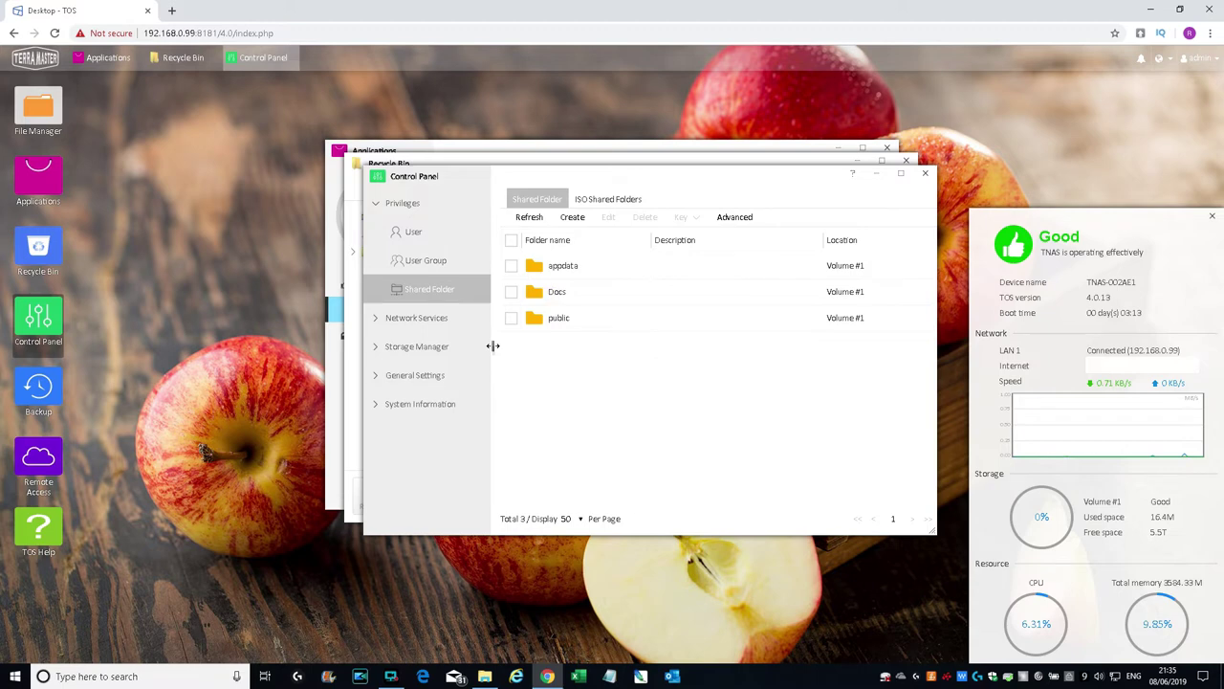
Step: Open Network settings and look at the interfaces and Create Bond dialog without creating a bond
left_click(376, 321)
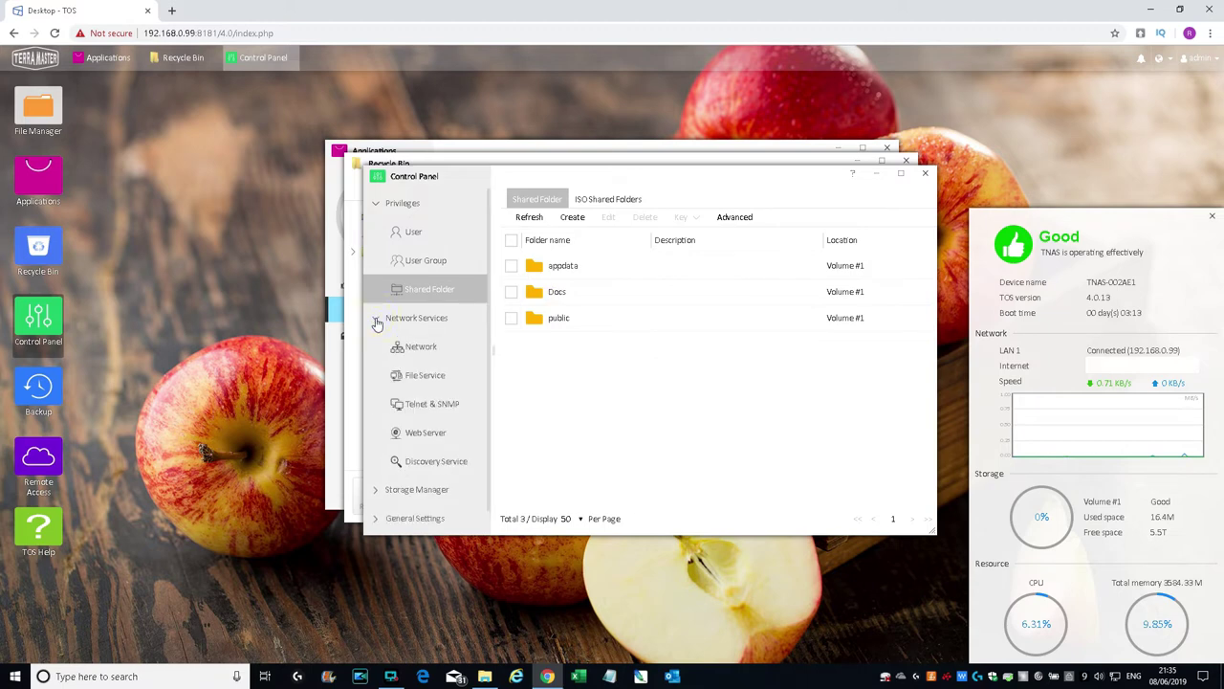
left_click(417, 347)
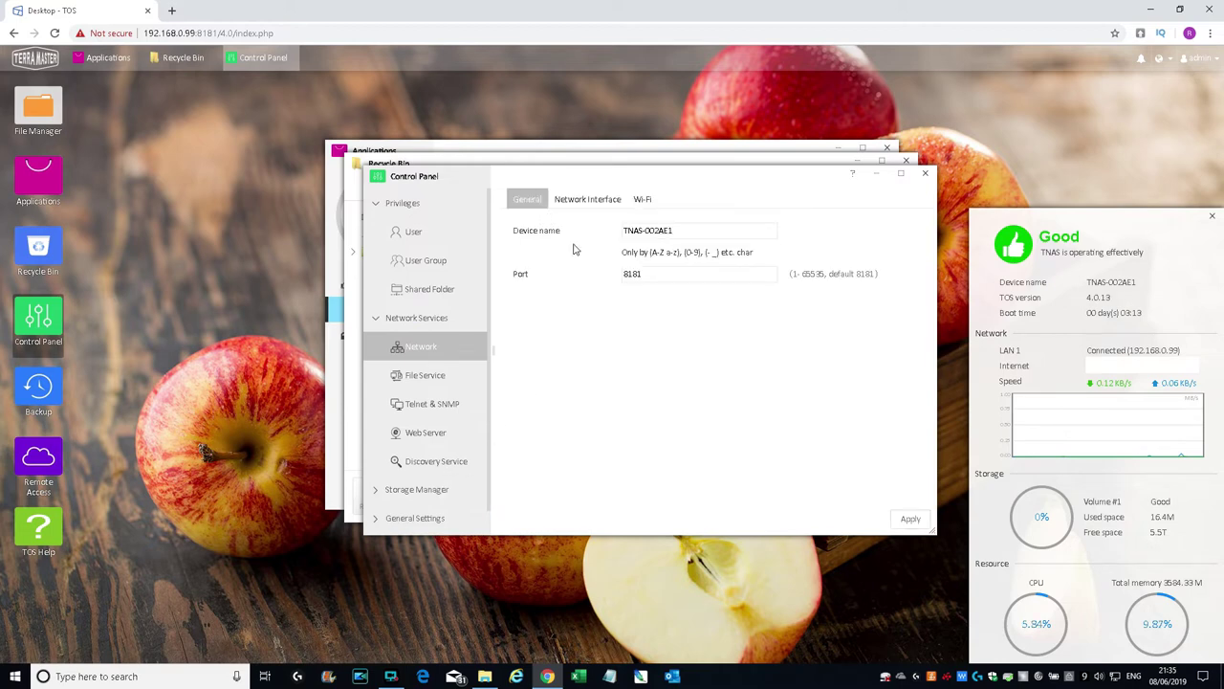
left_click(595, 201)
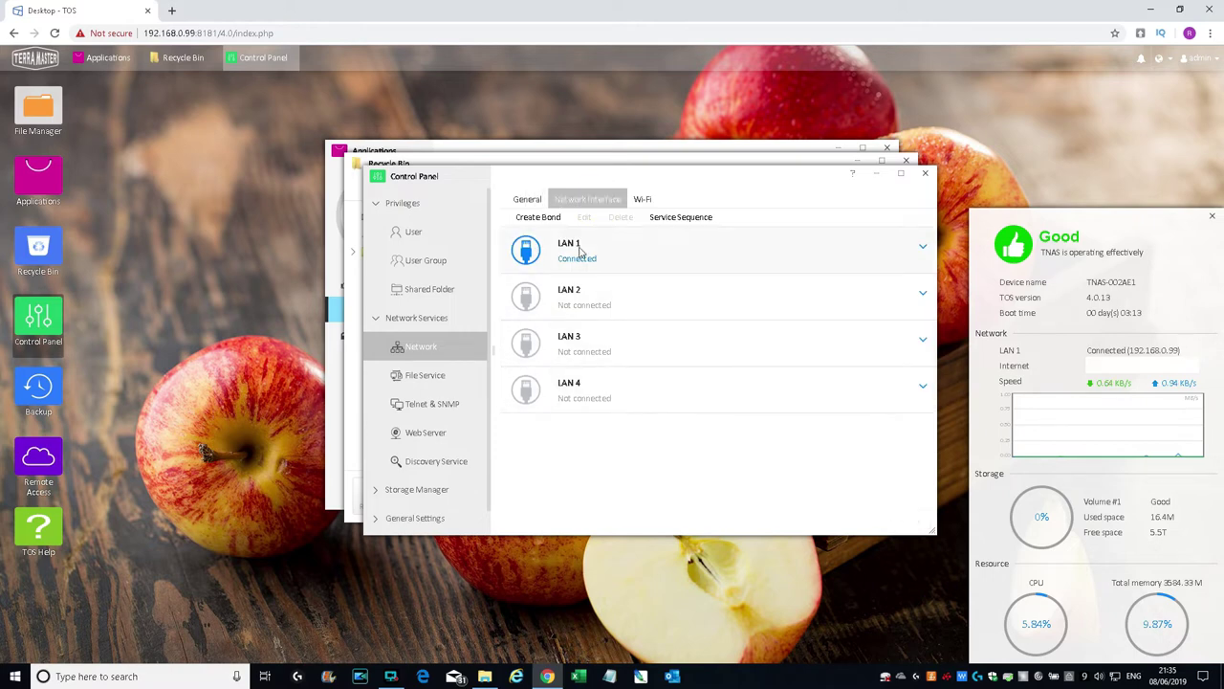
left_click(532, 219)
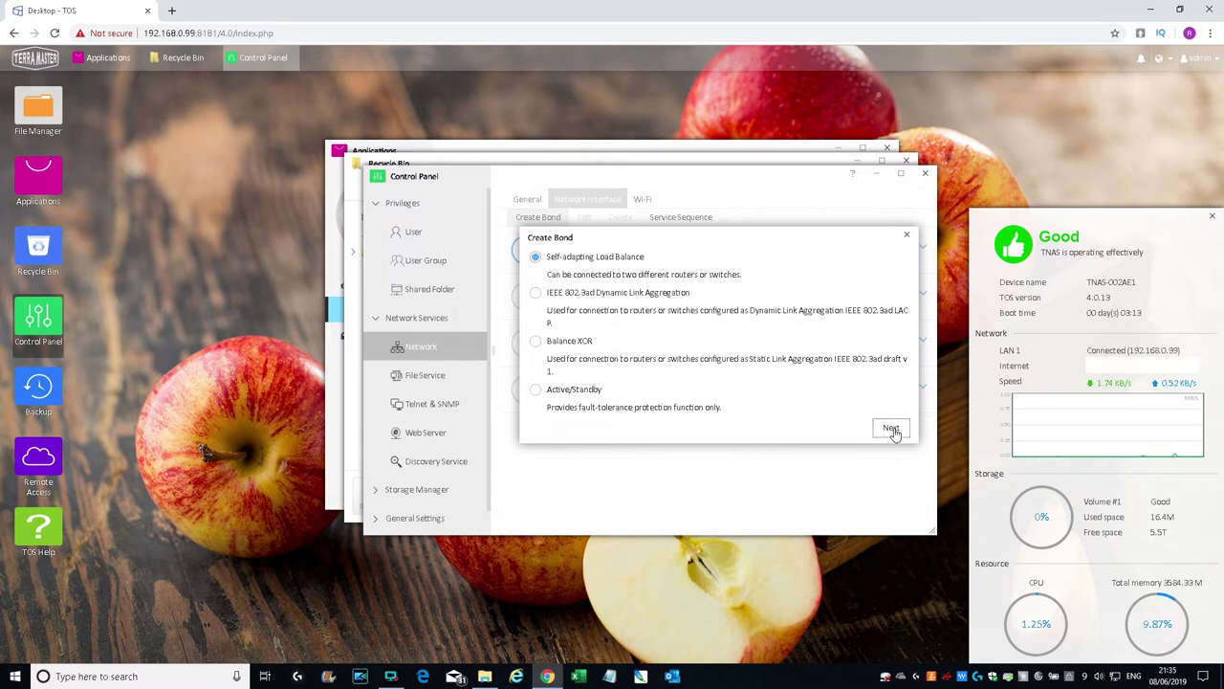
left_click(910, 237)
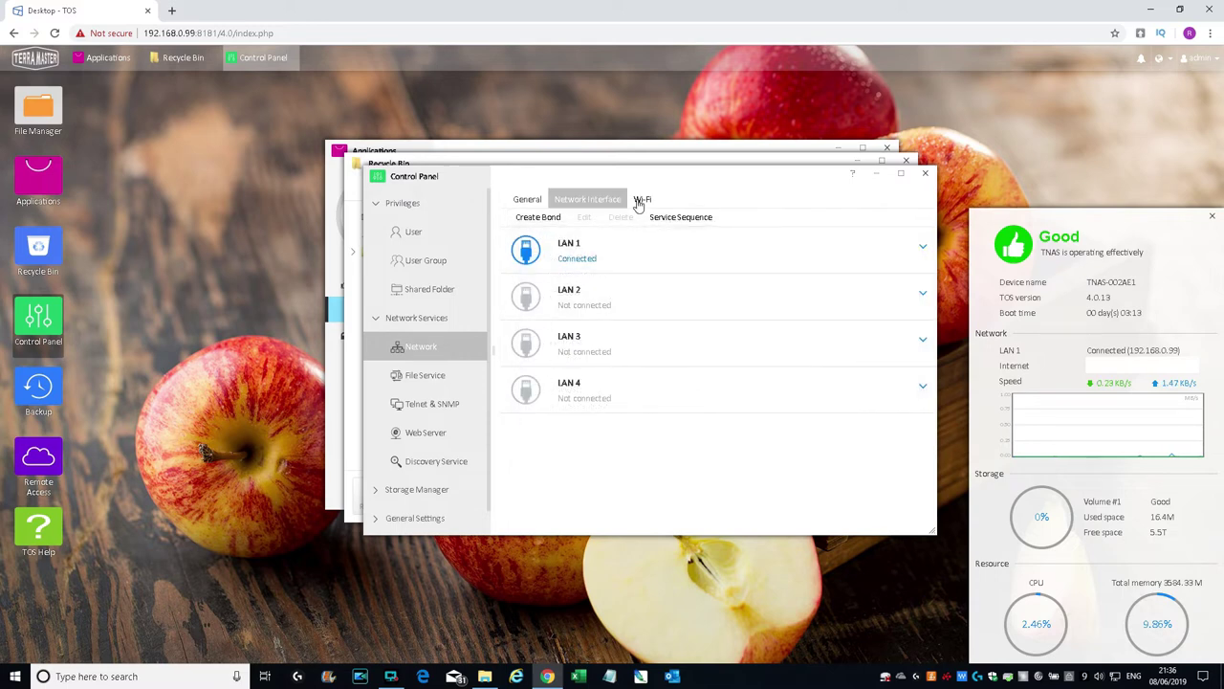
Step: Inspect LAN 1 connection details and Wi-Fi settings, then go to File Service
left_click(524, 298)
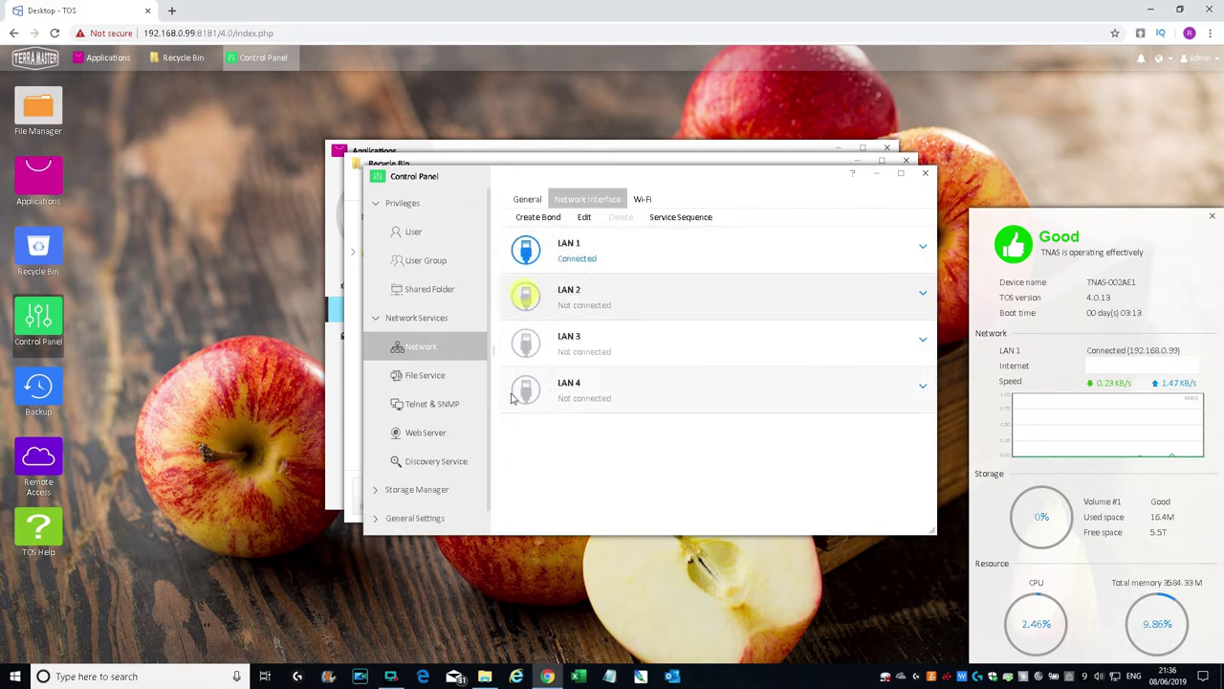
left_click(922, 252)
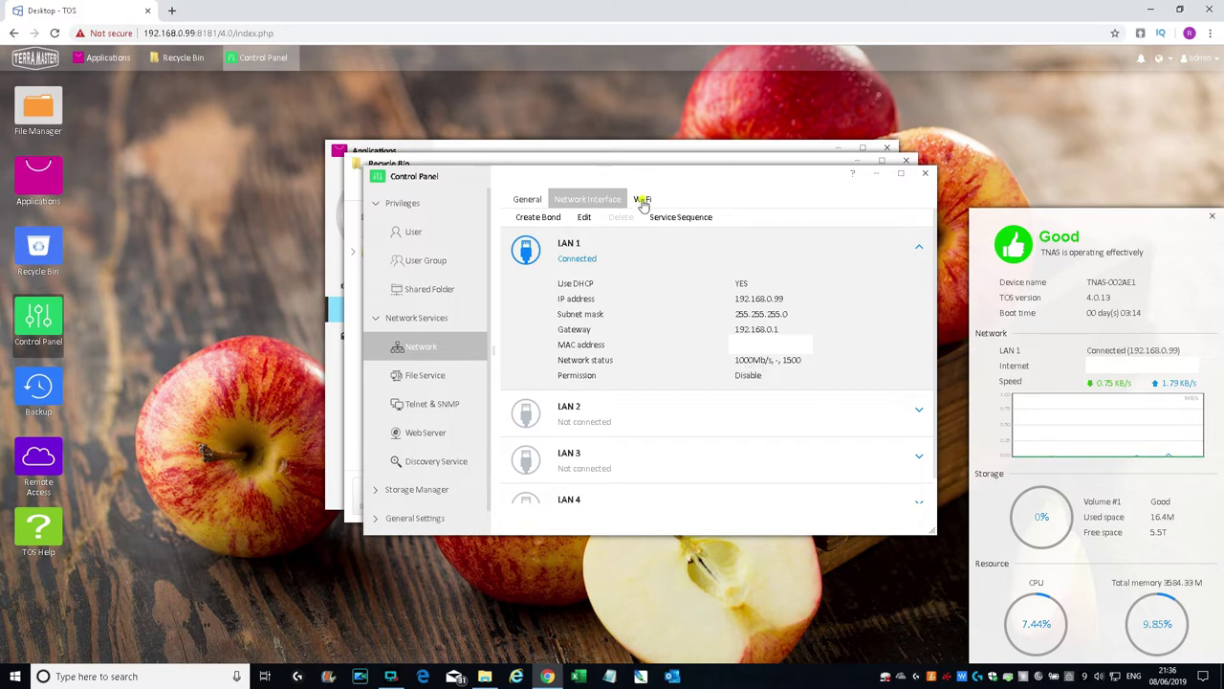
left_click(642, 199)
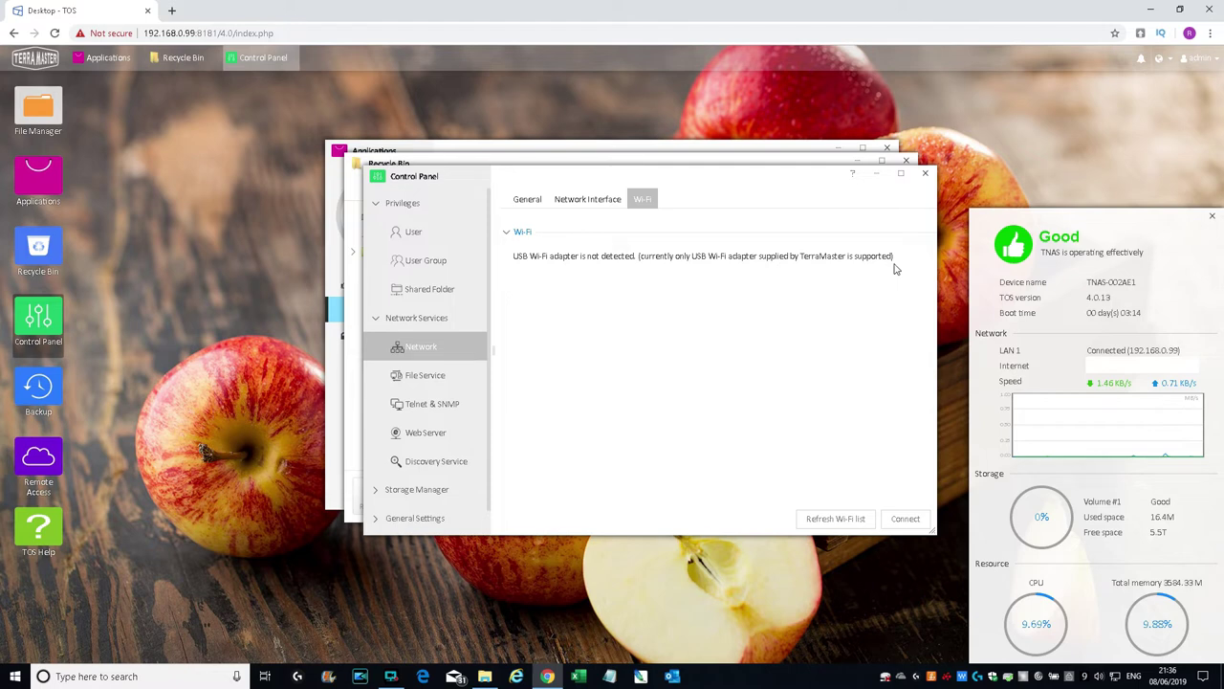
left_click(430, 379)
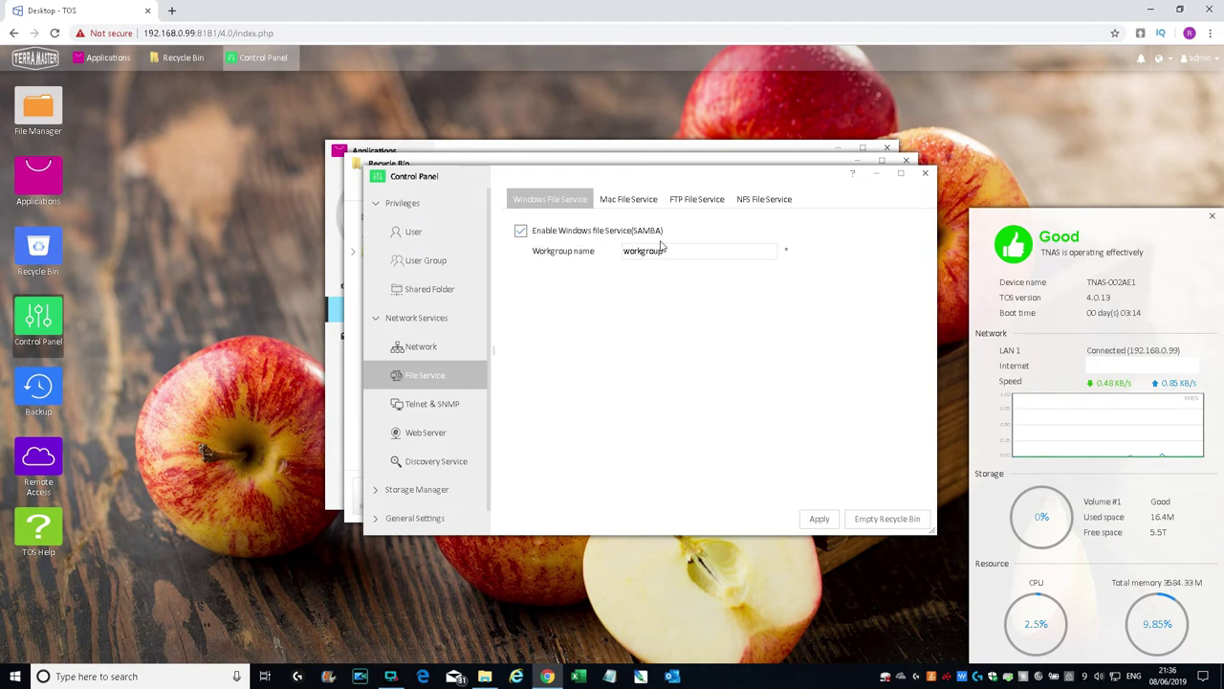
Step: Browse the Mac, FTP and NFS file service tabs and the Telnet & SNMP settings
left_click(625, 200)
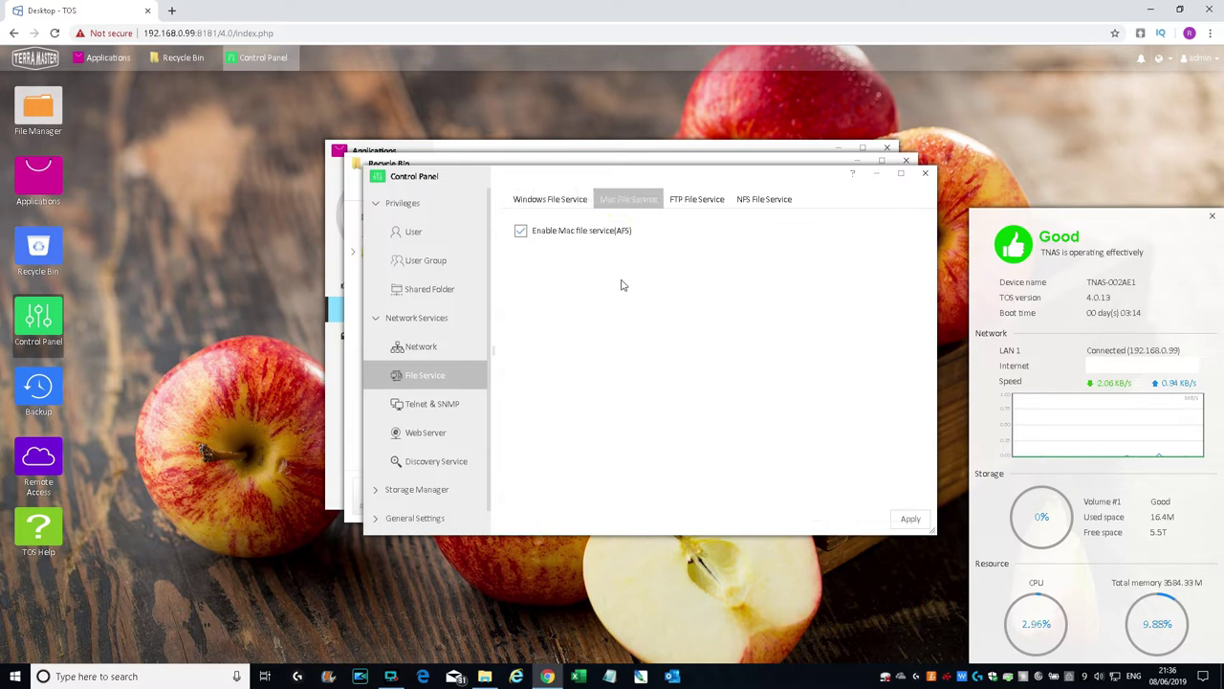
left_click(691, 200)
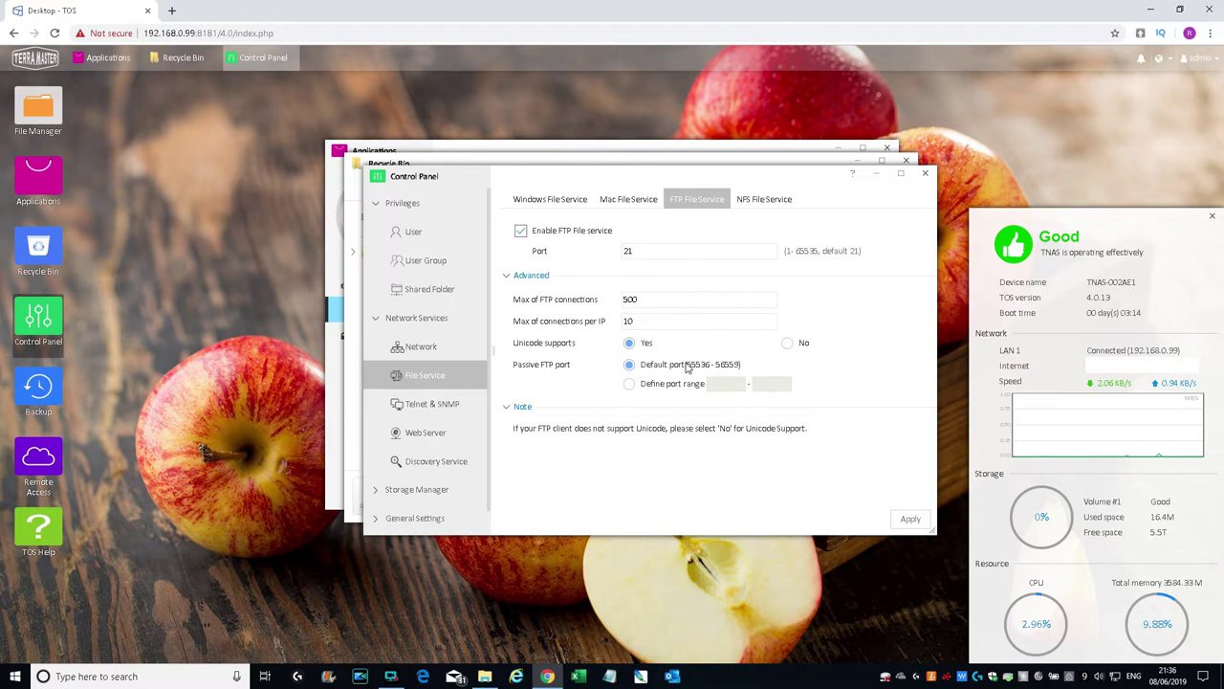
left_click(765, 199)
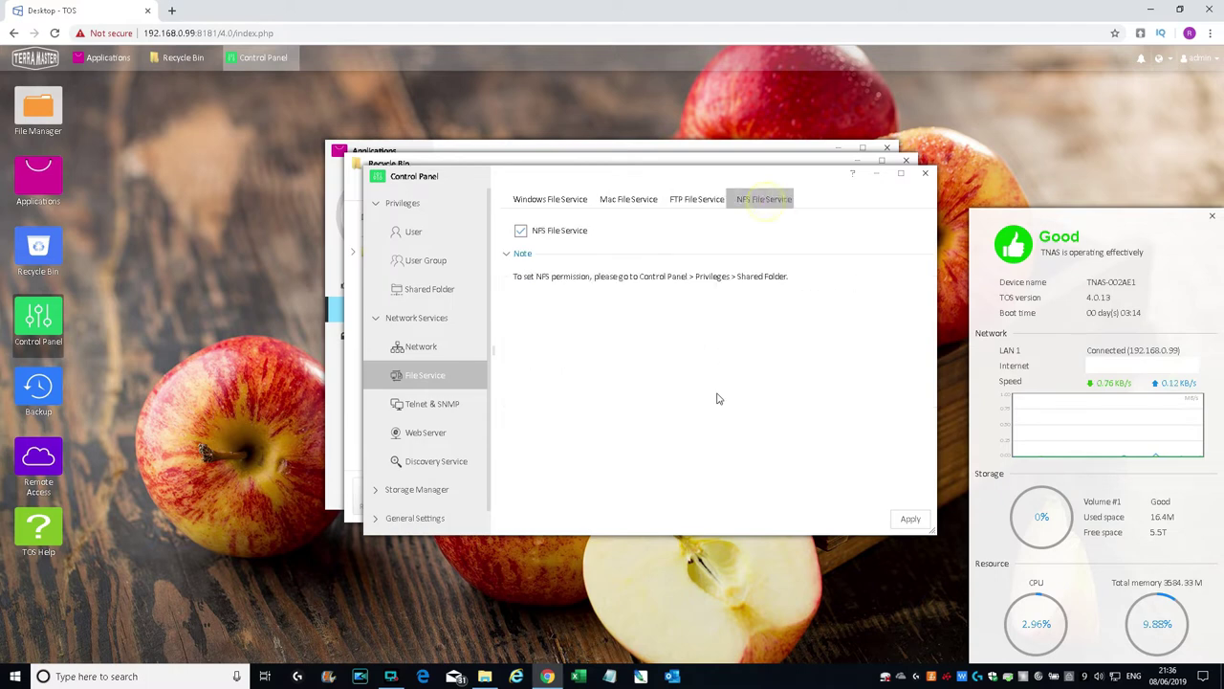
left_click(424, 406)
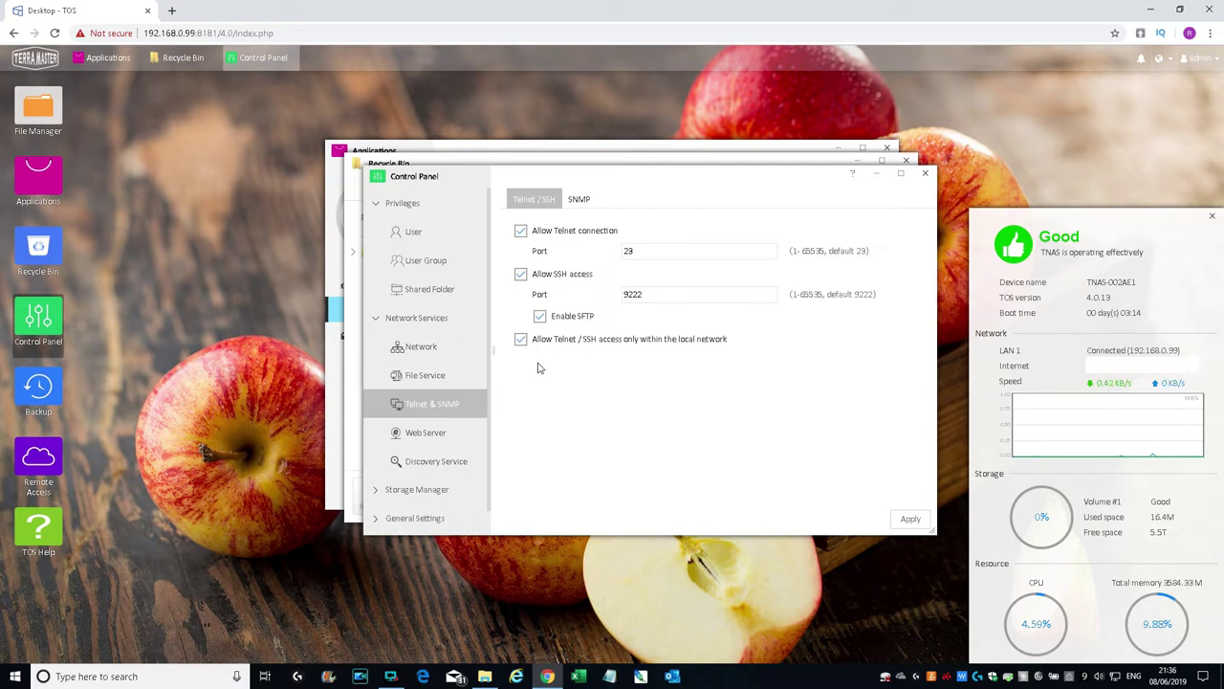
left_click(579, 201)
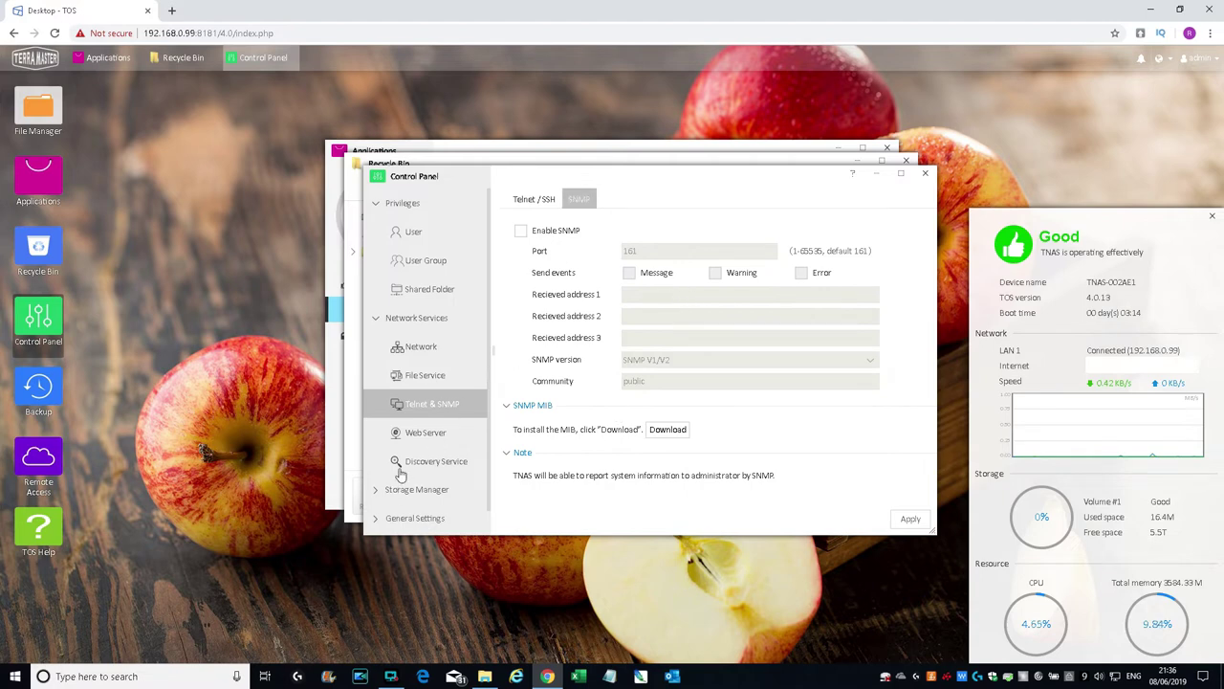
Step: Check Web Server's virtual hosts without creating one, view Discovery Service, and expand Storage Manager
left_click(400, 430)
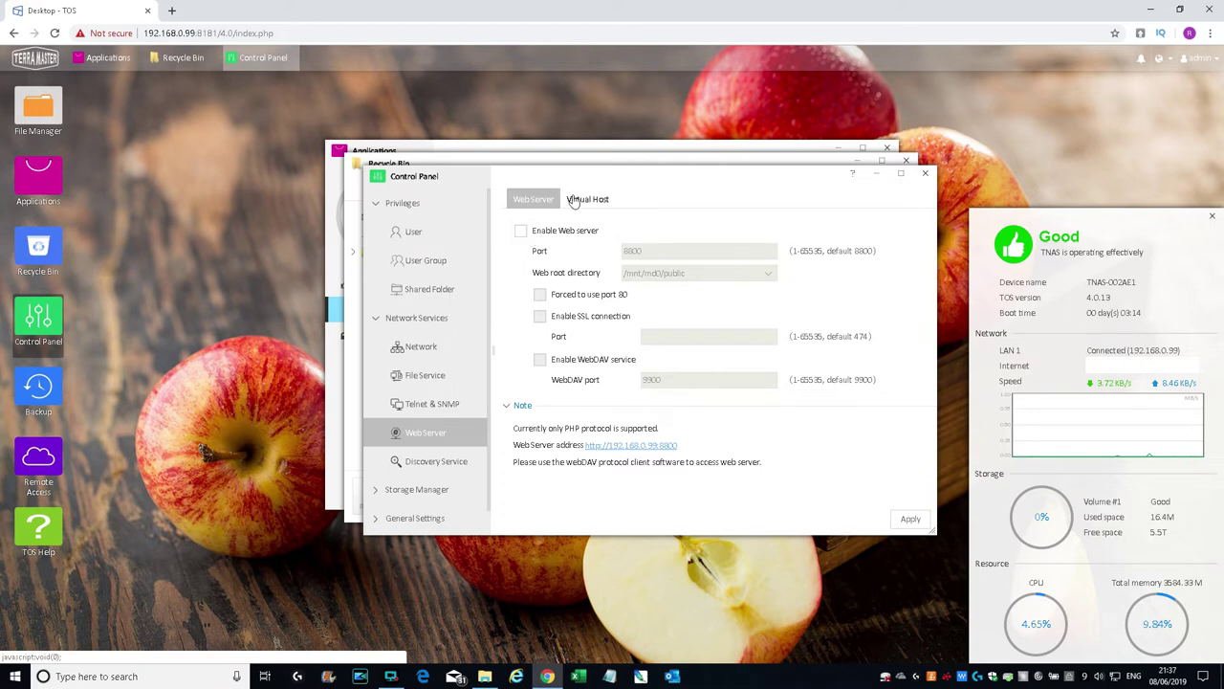
left_click(575, 199)
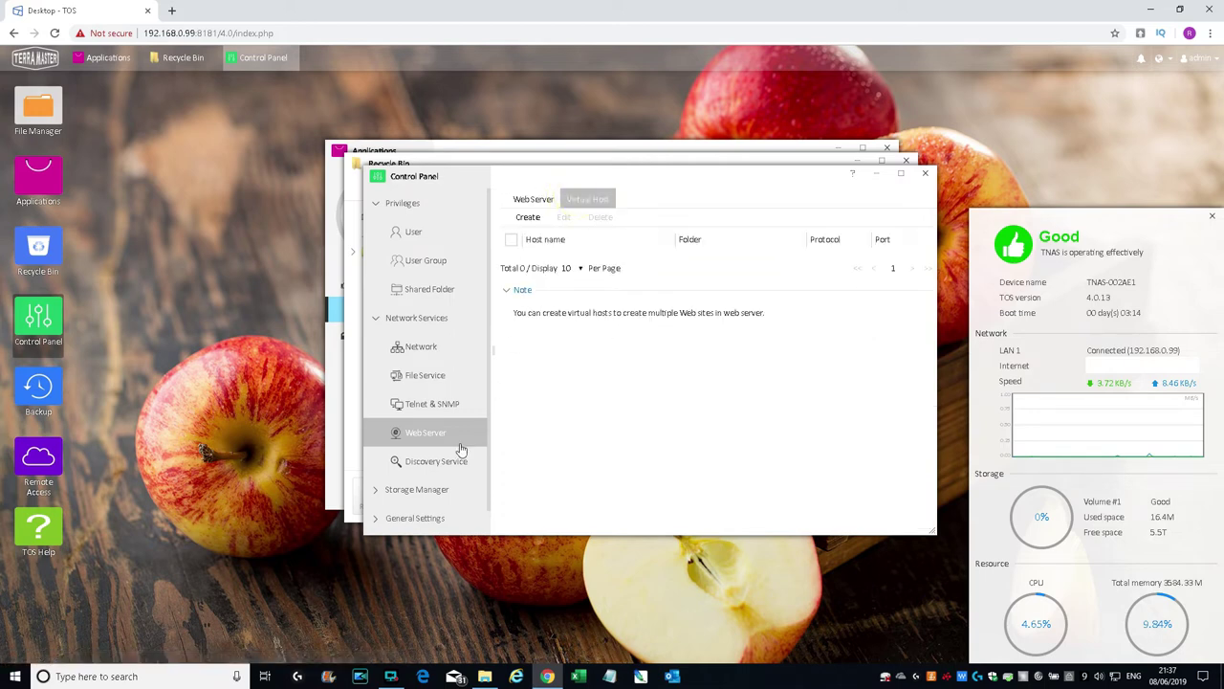
left_click(530, 217)
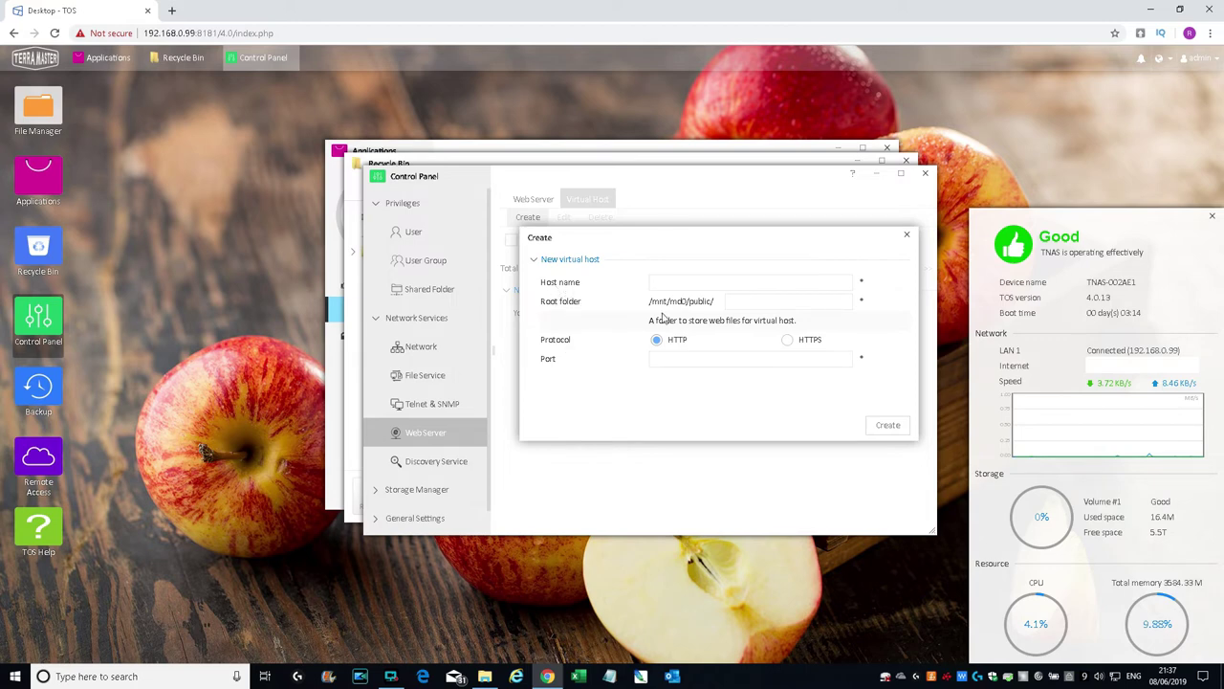
left_click(906, 235)
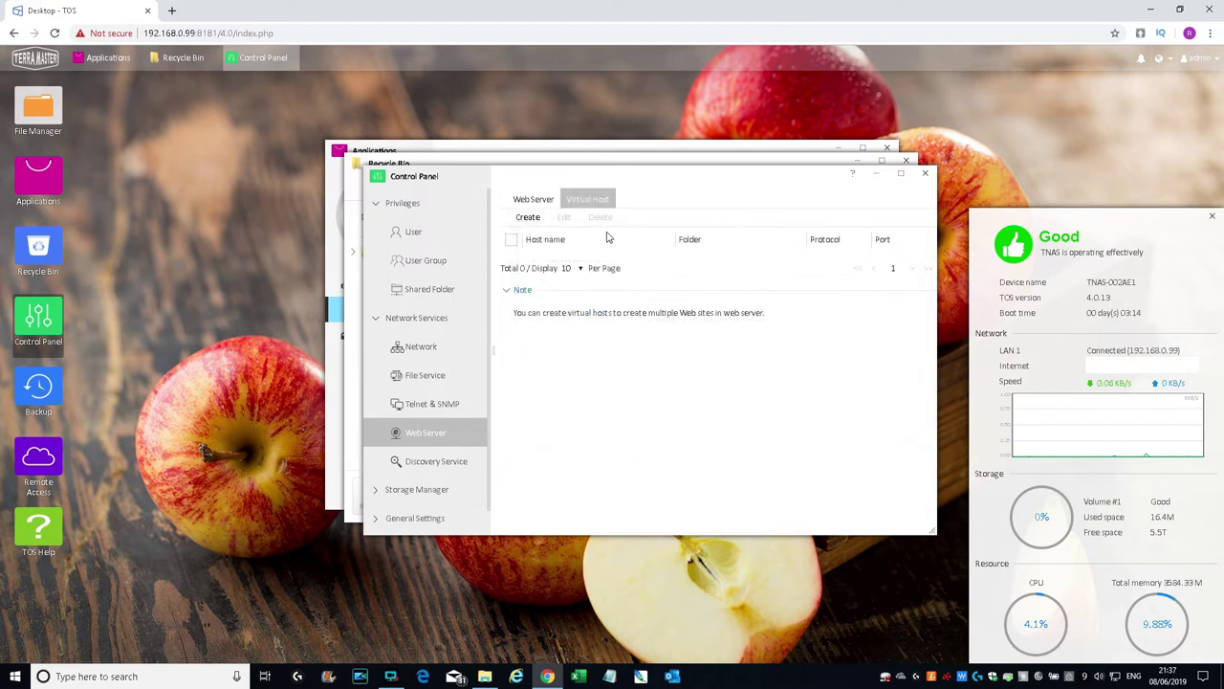
left_click(455, 464)
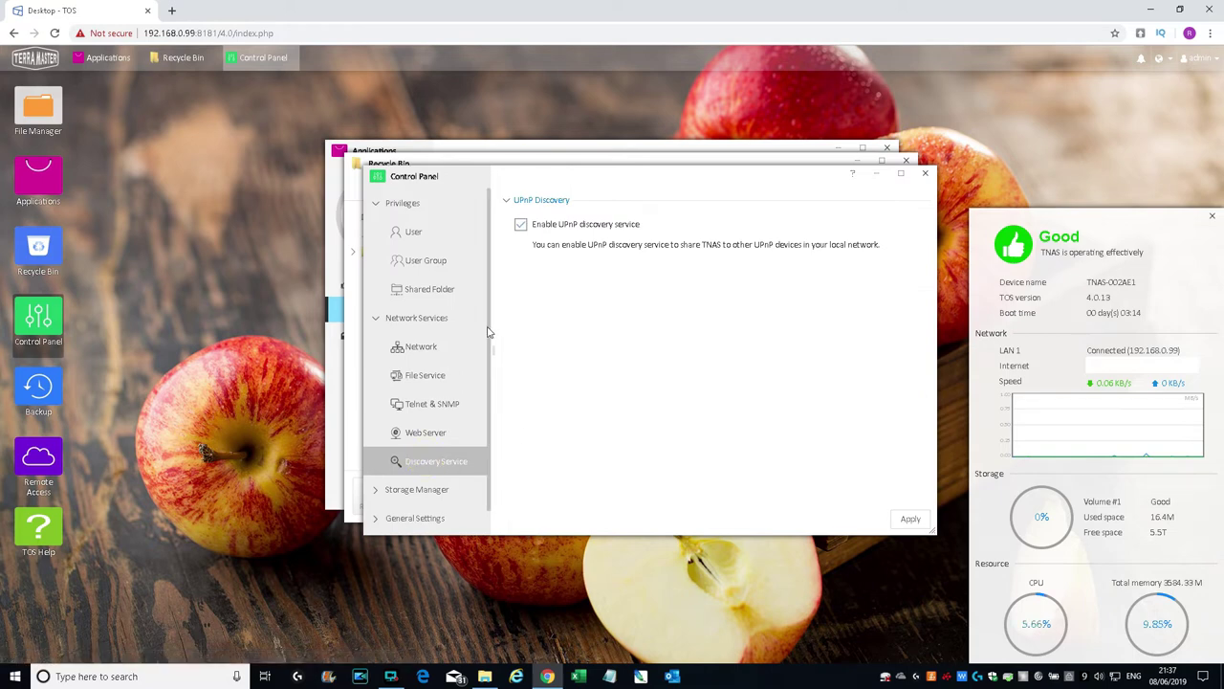
left_click(421, 492)
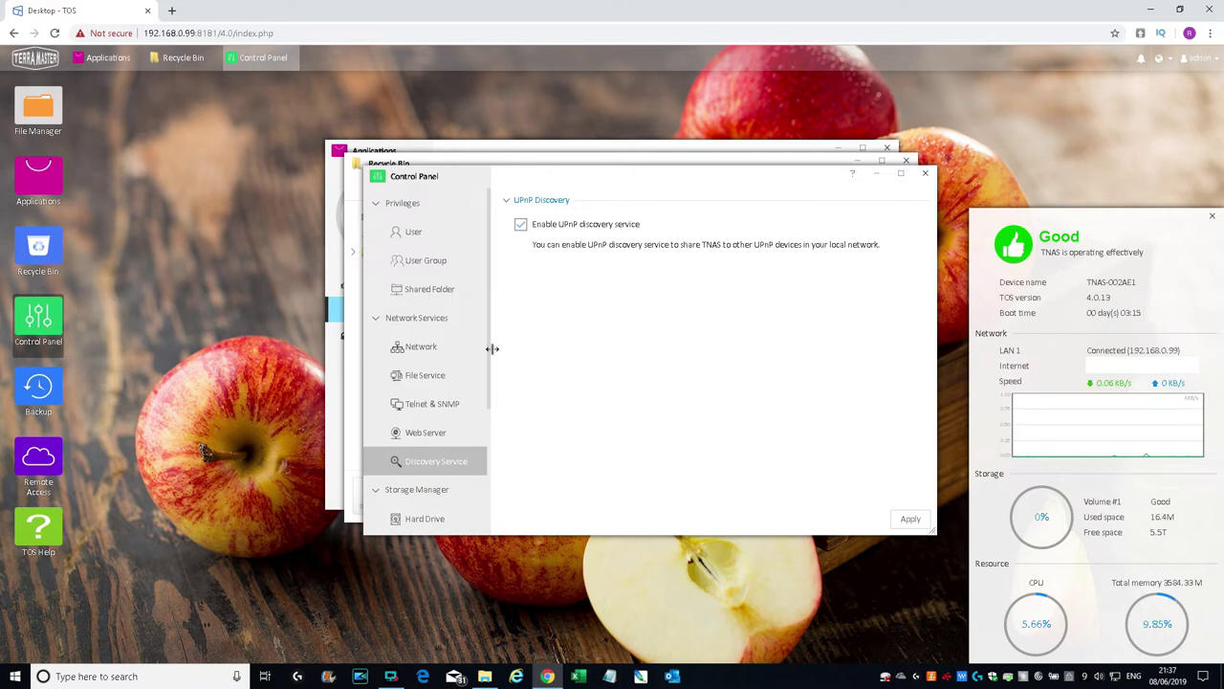
Step: Open the Hard Drive page and expand HDD1 and HDD2 model and scan details
left_click_drag(488, 356, 478, 478)
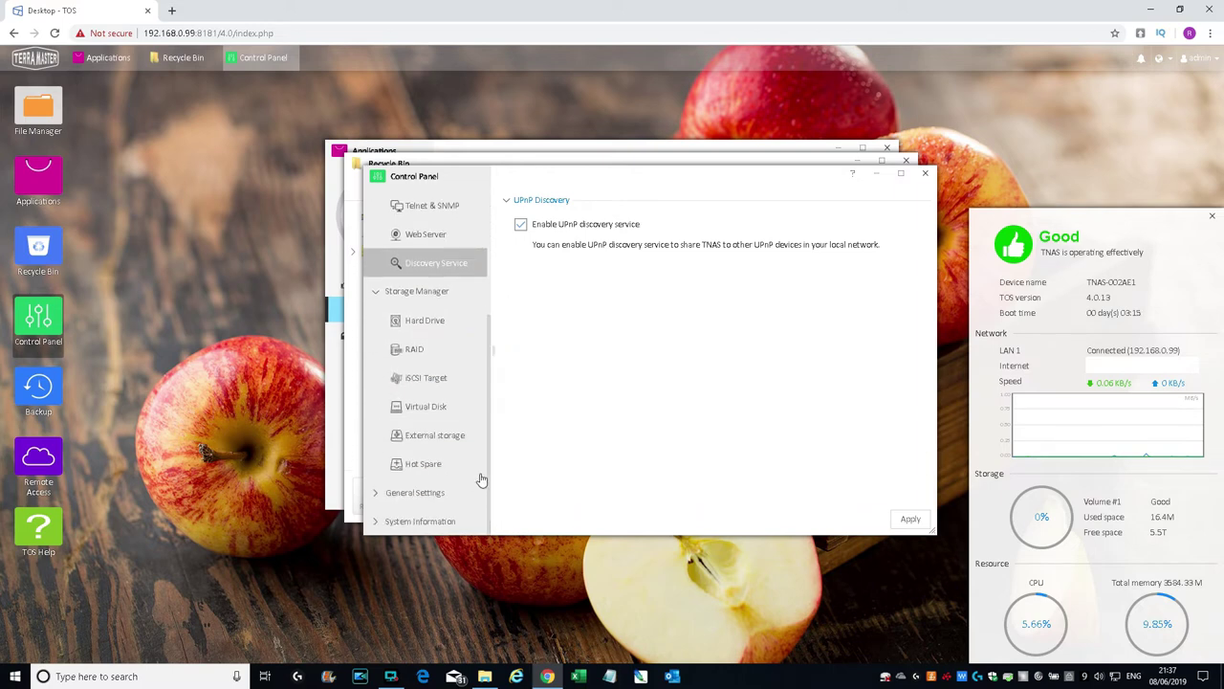
left_click(413, 325)
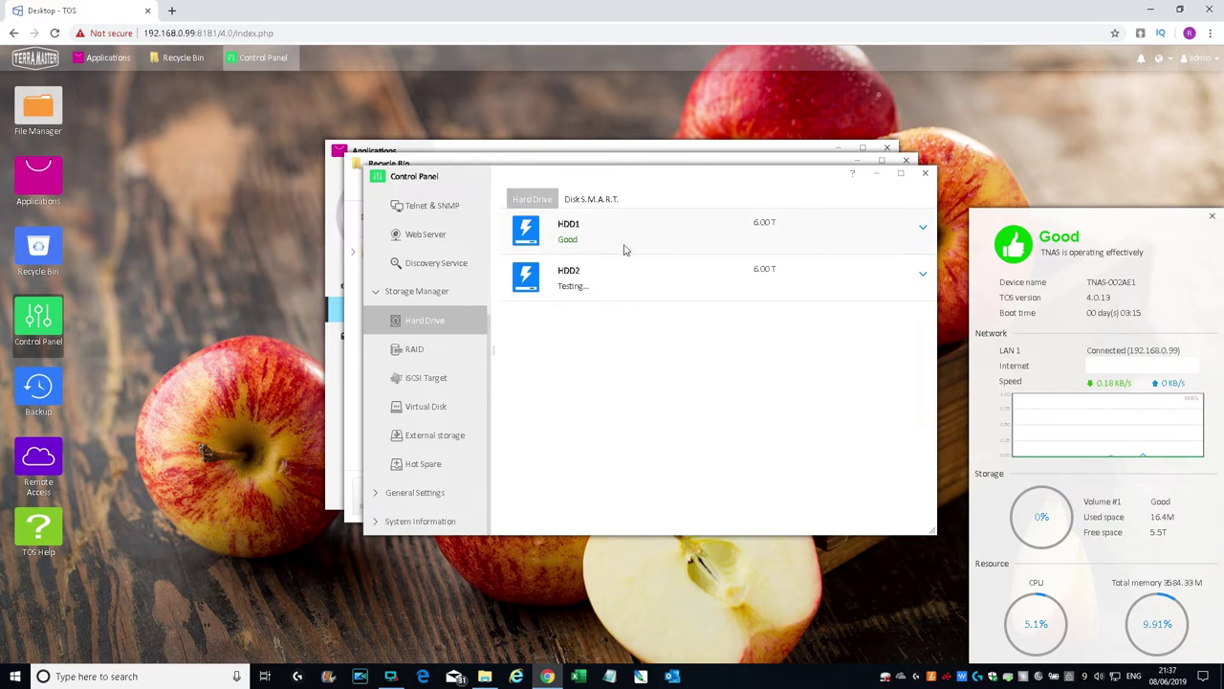
left_click(922, 229)
left_click(923, 335)
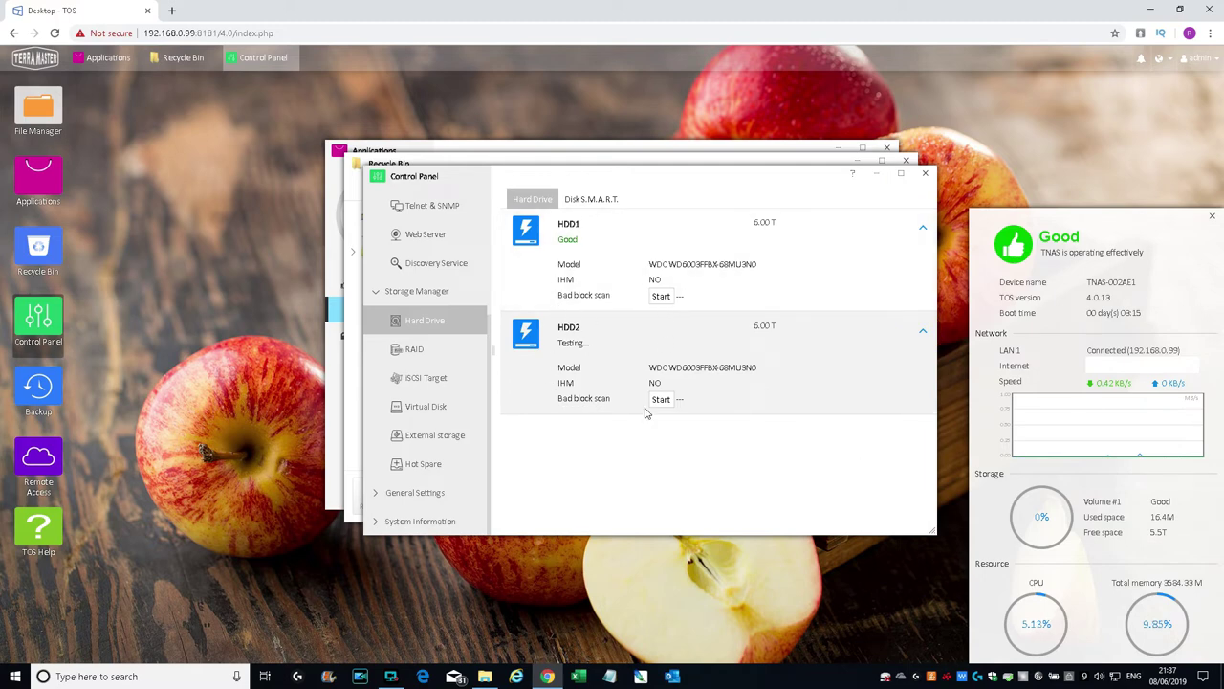
Step: Show HDD2's Disk S.M.A.R.T. info with the full attribute table
left_click(591, 200)
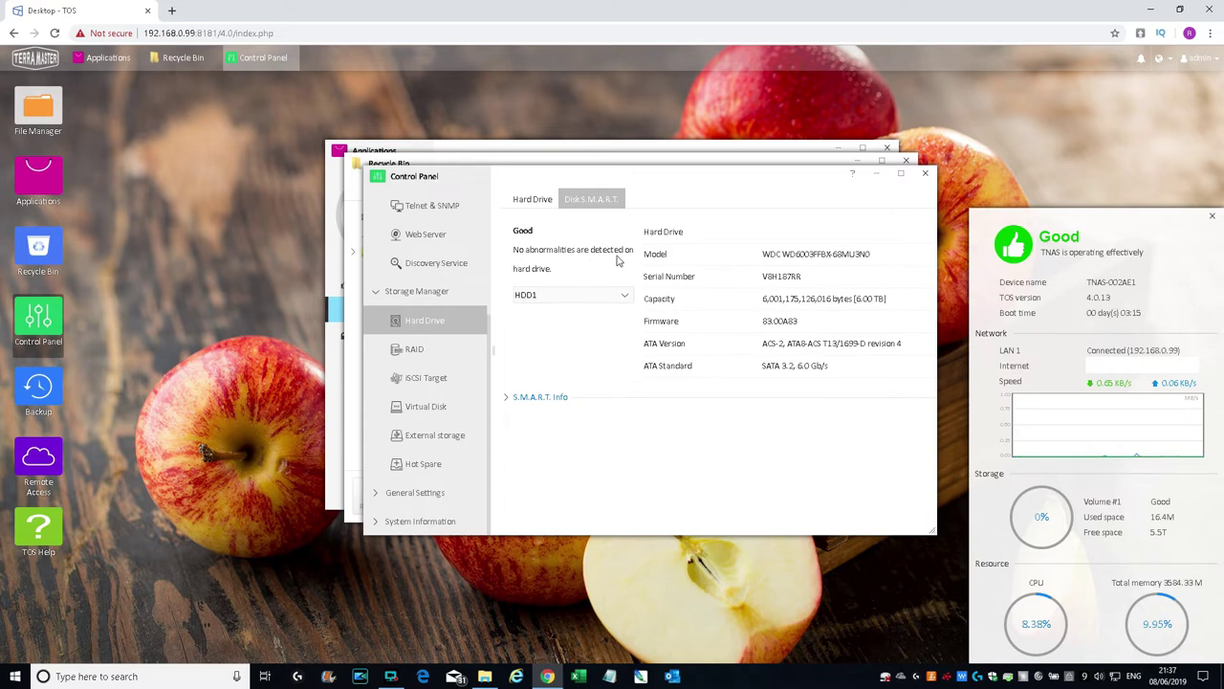
left_click(537, 296)
left_click(540, 332)
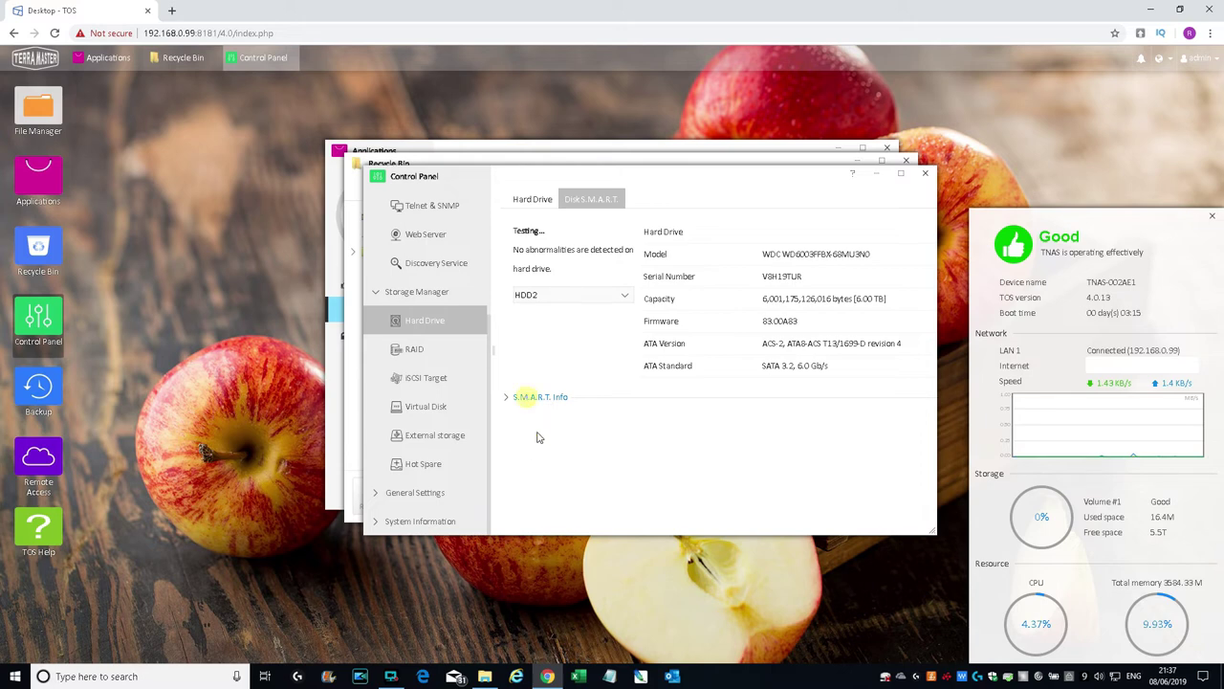
left_click(509, 399)
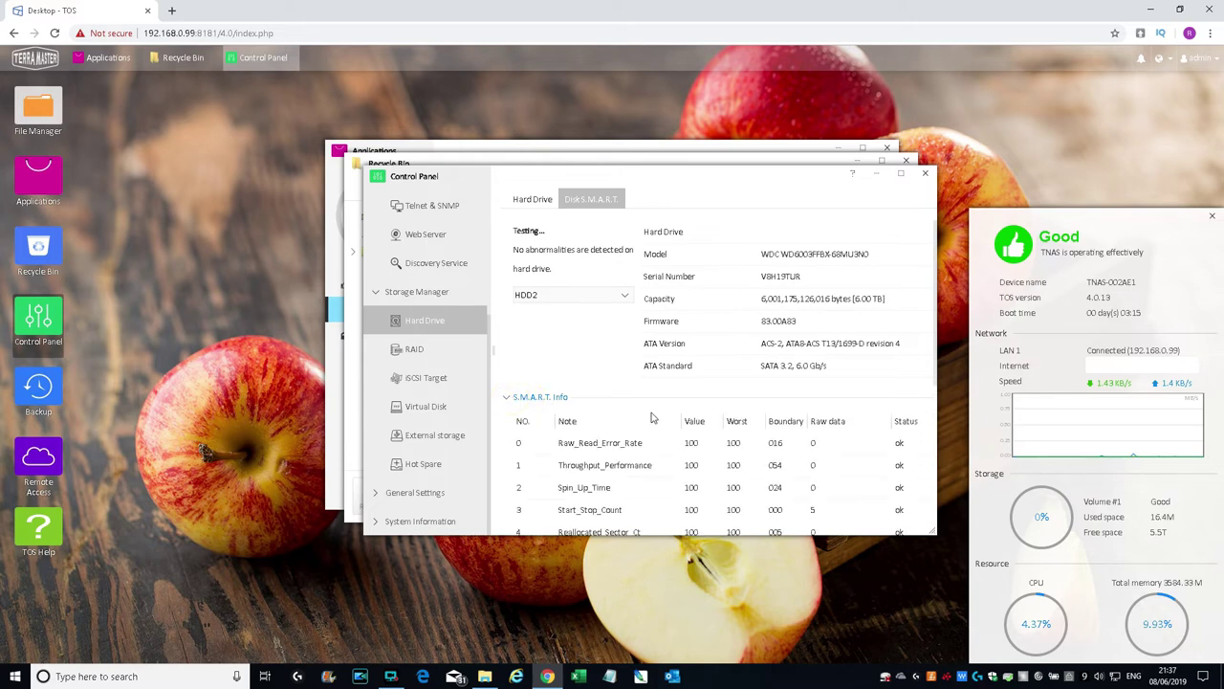
scroll(651, 415, "down", 3)
scroll(799, 392, "down", 1)
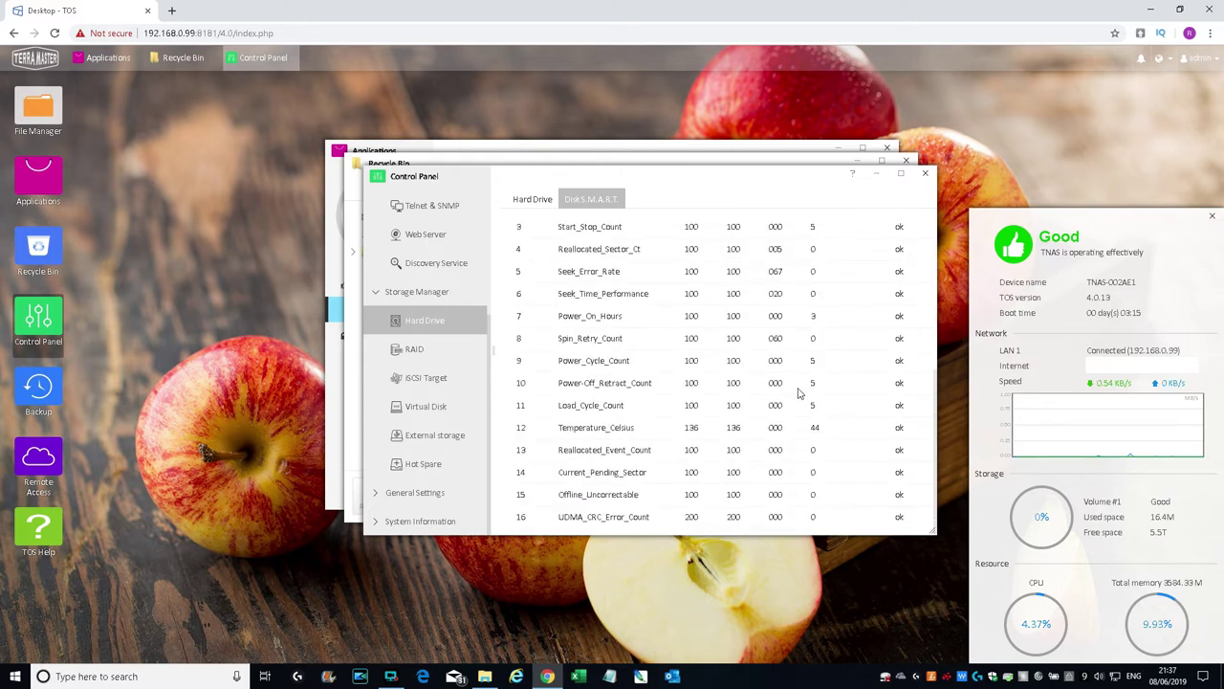
scroll(800, 393, "up", 5)
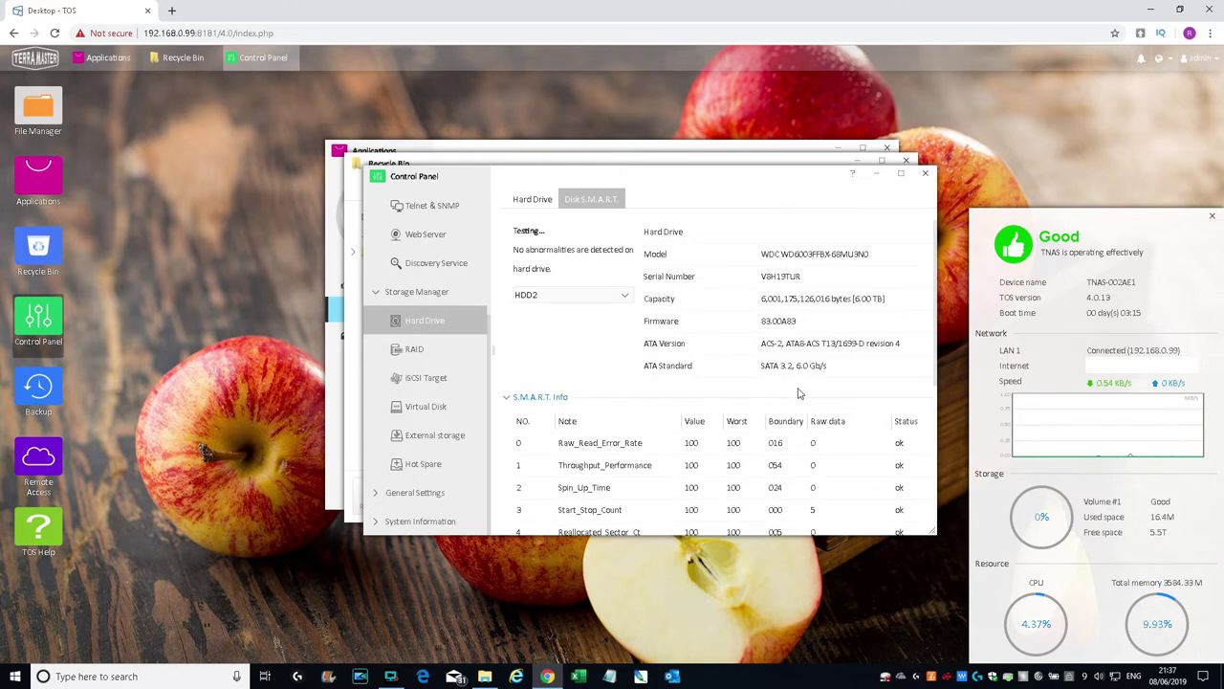
Step: Review the RAID, iSCSI Target and Virtual Disk pages, cancelling the new virtual disk dialog
left_click(414, 350)
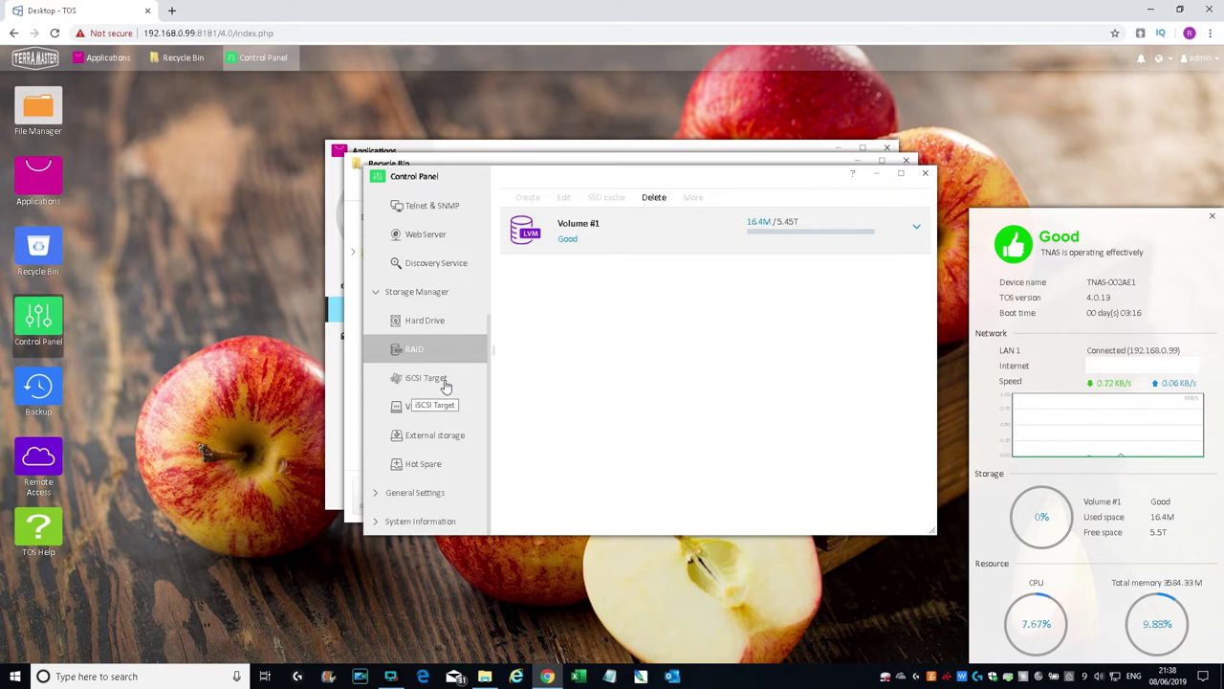
left_click(427, 381)
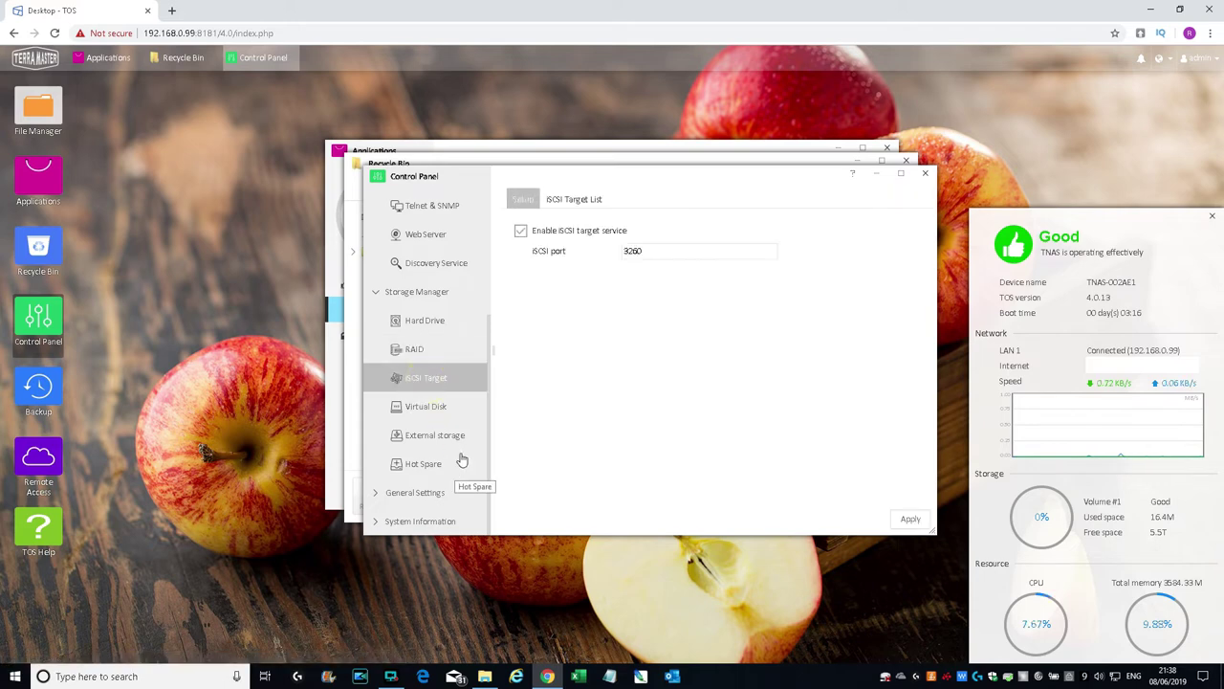
left_click(578, 200)
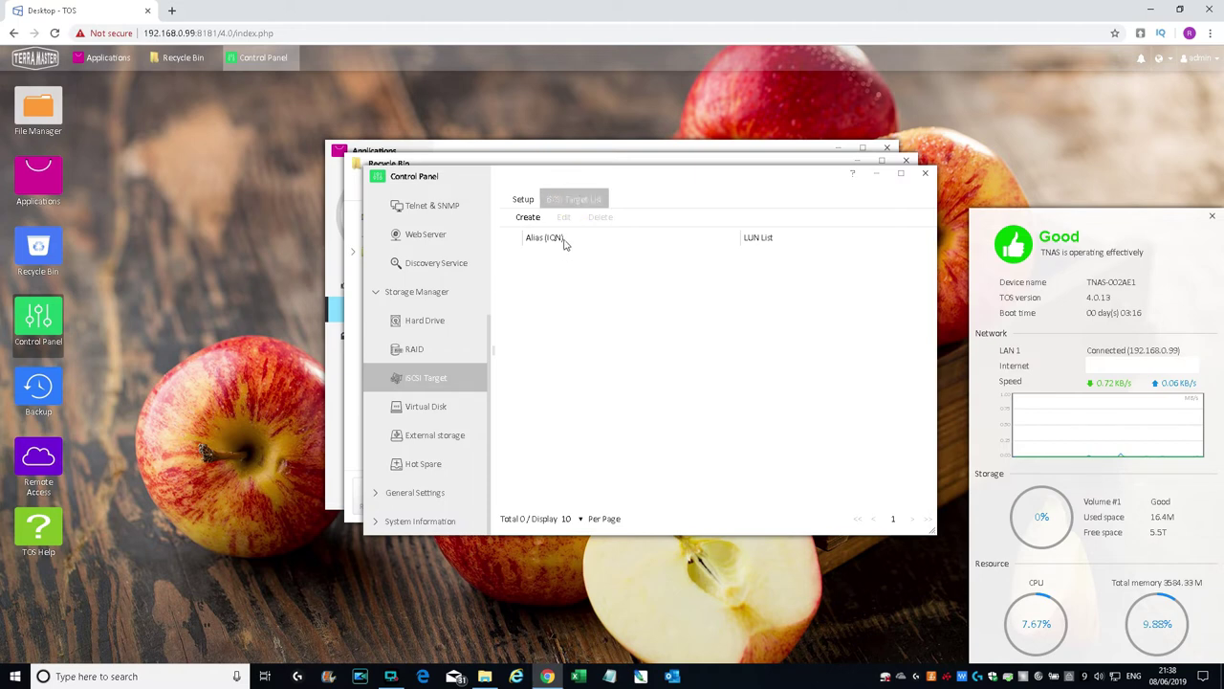
left_click(425, 406)
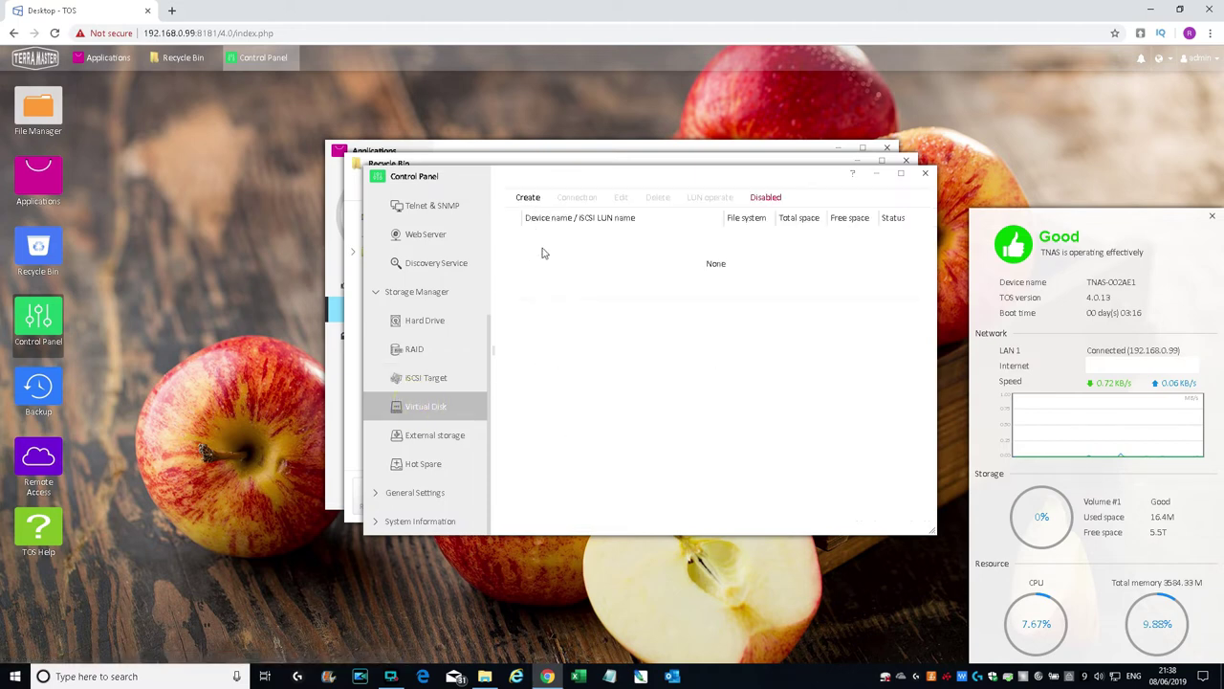
left_click(527, 197)
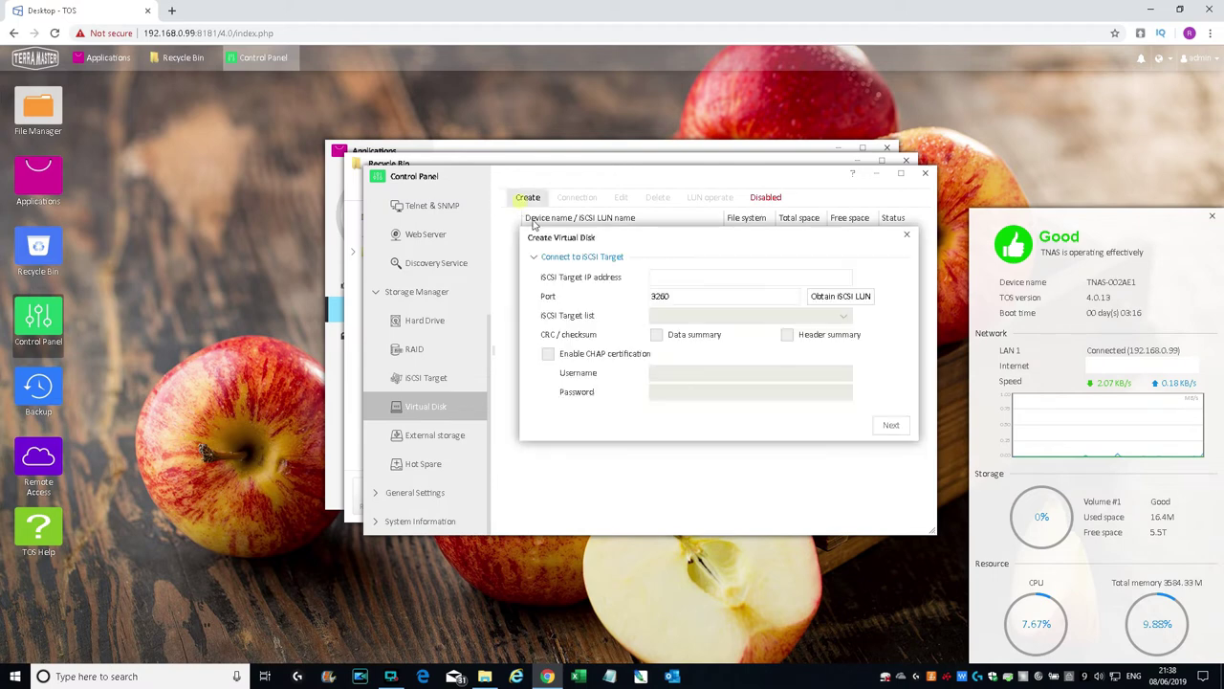
left_click(907, 234)
Step: Check External storage and Hot Spare, closing the hot spare drive selection without changes
left_click(425, 438)
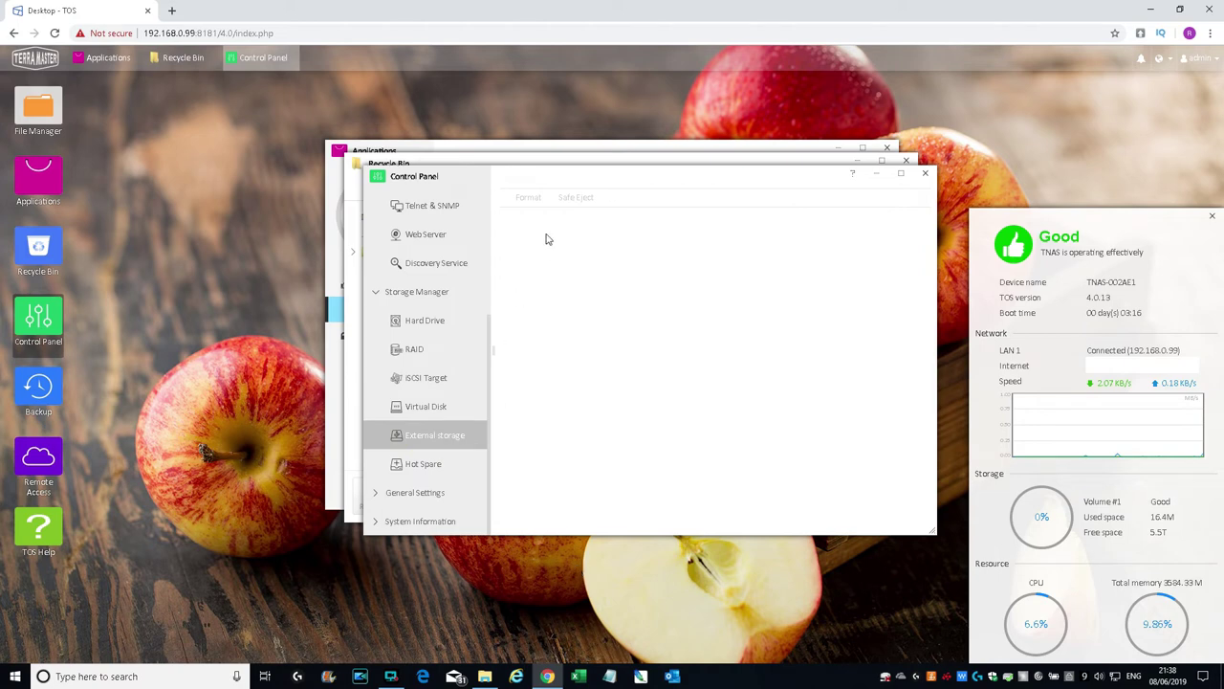
left_click(427, 465)
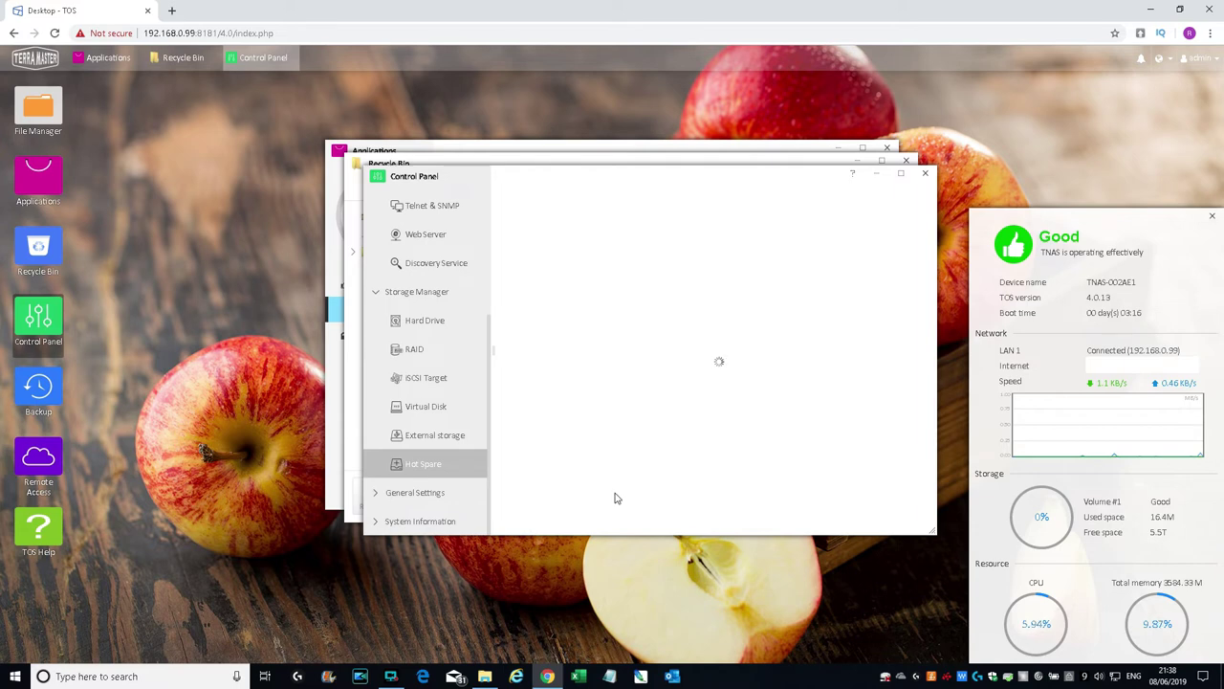
left_click(525, 198)
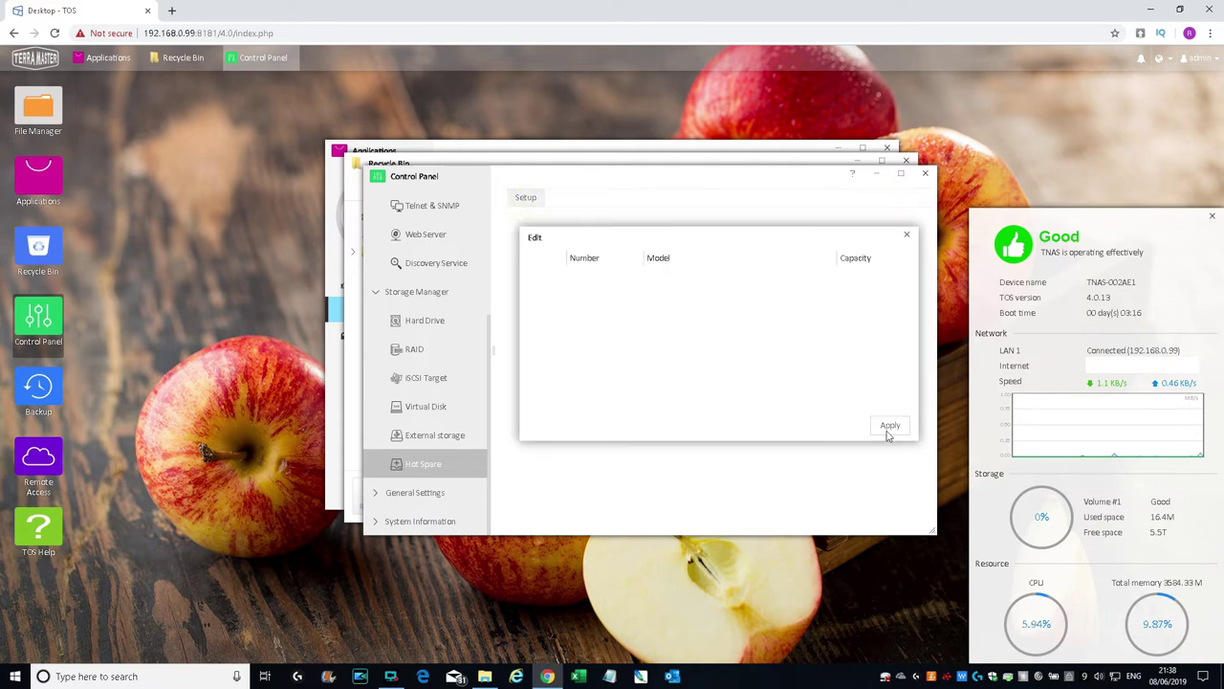
left_click(906, 234)
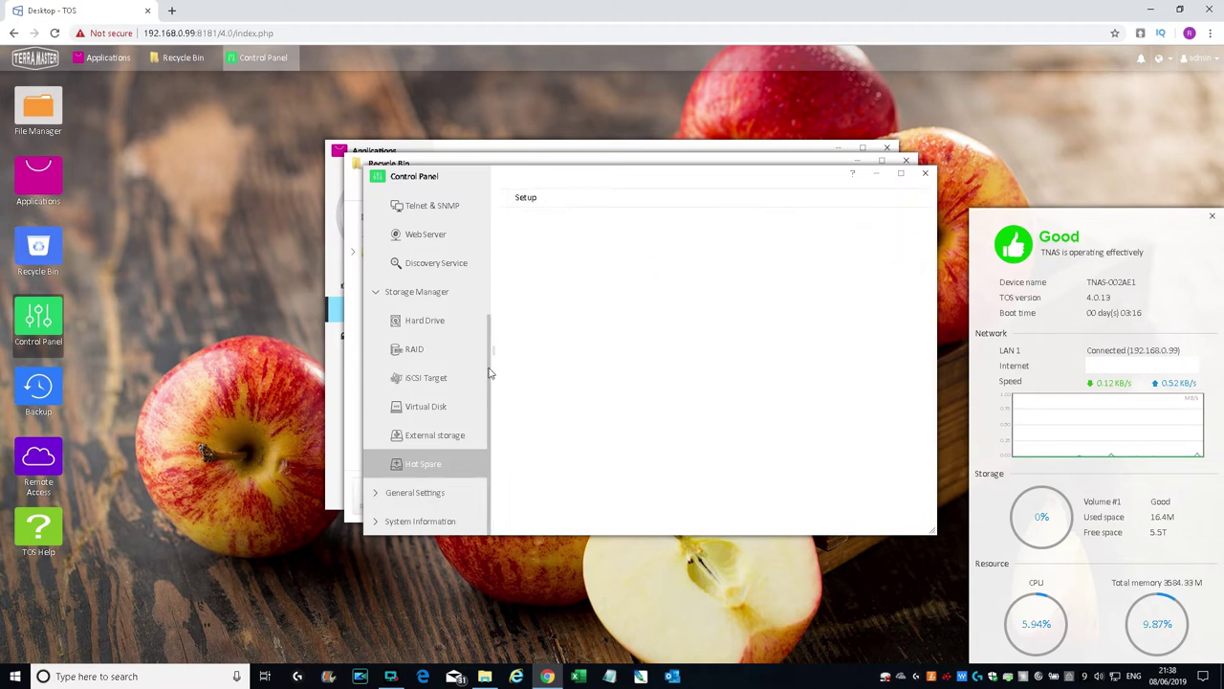
Step: Show Region & Language: London time zone, auto-sync with time-a.nist.gov every 10 minutes
left_click(375, 493)
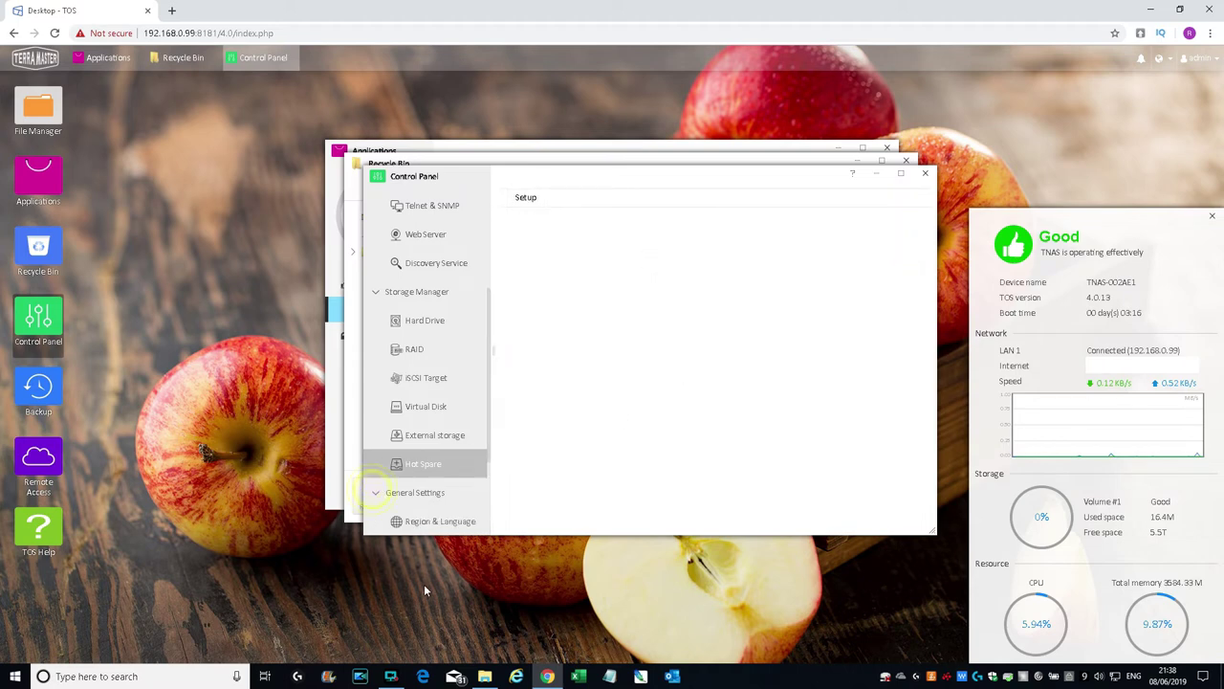
scroll(472, 418, "down", 2)
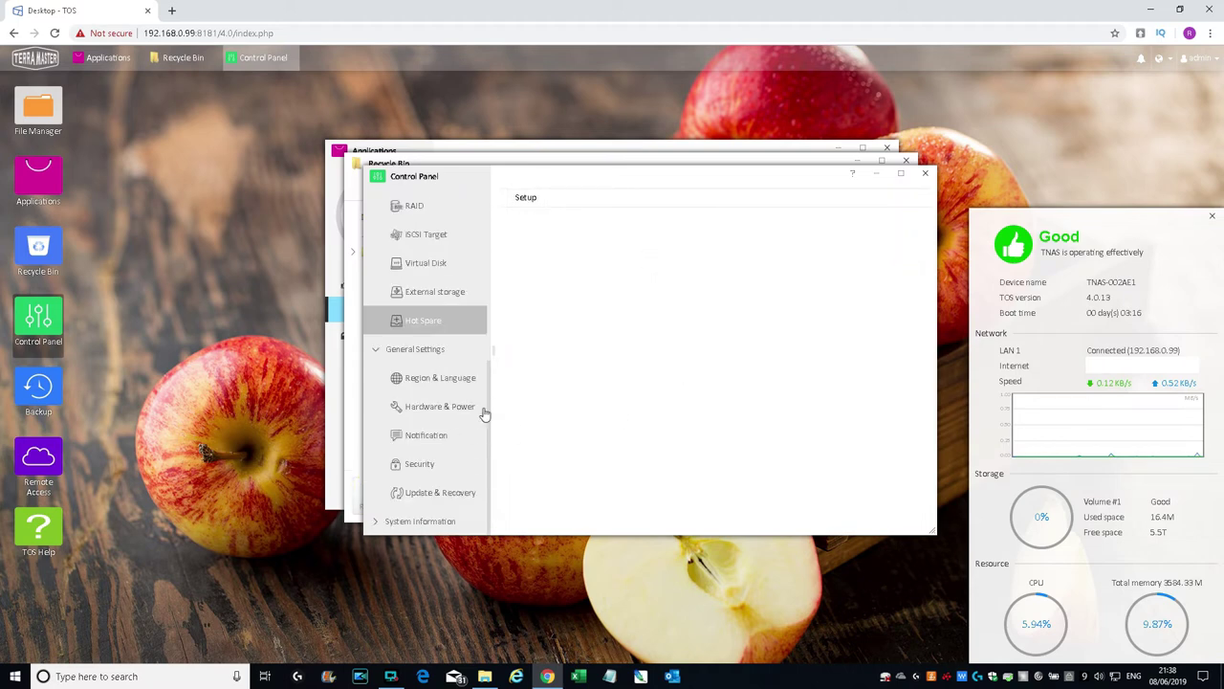
left_click(414, 381)
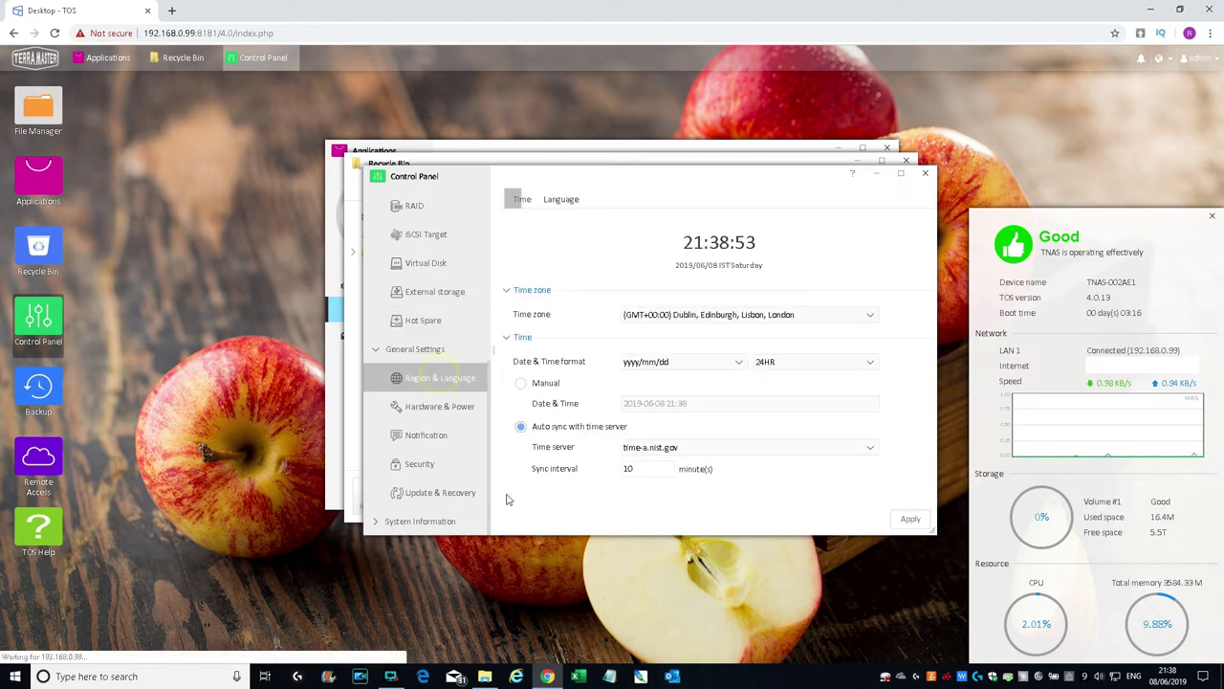
Step: View the language settings, then enable and save hard drive sleep under Hardware & Power
left_click(562, 200)
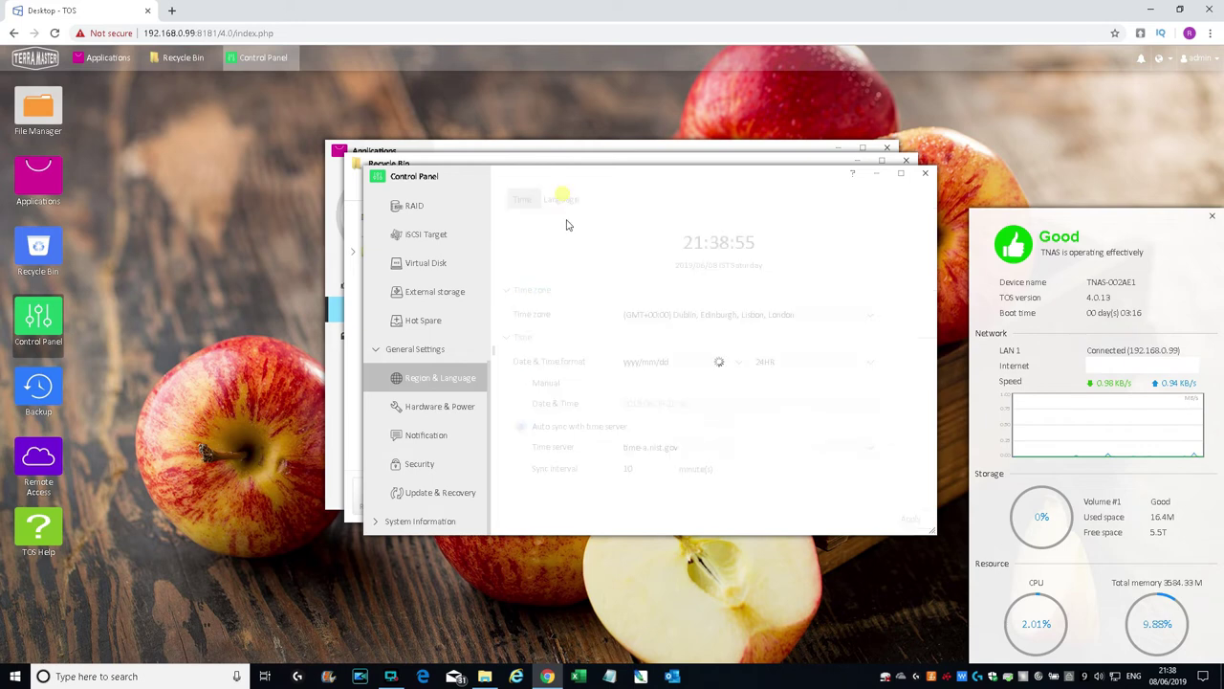
left_click(429, 408)
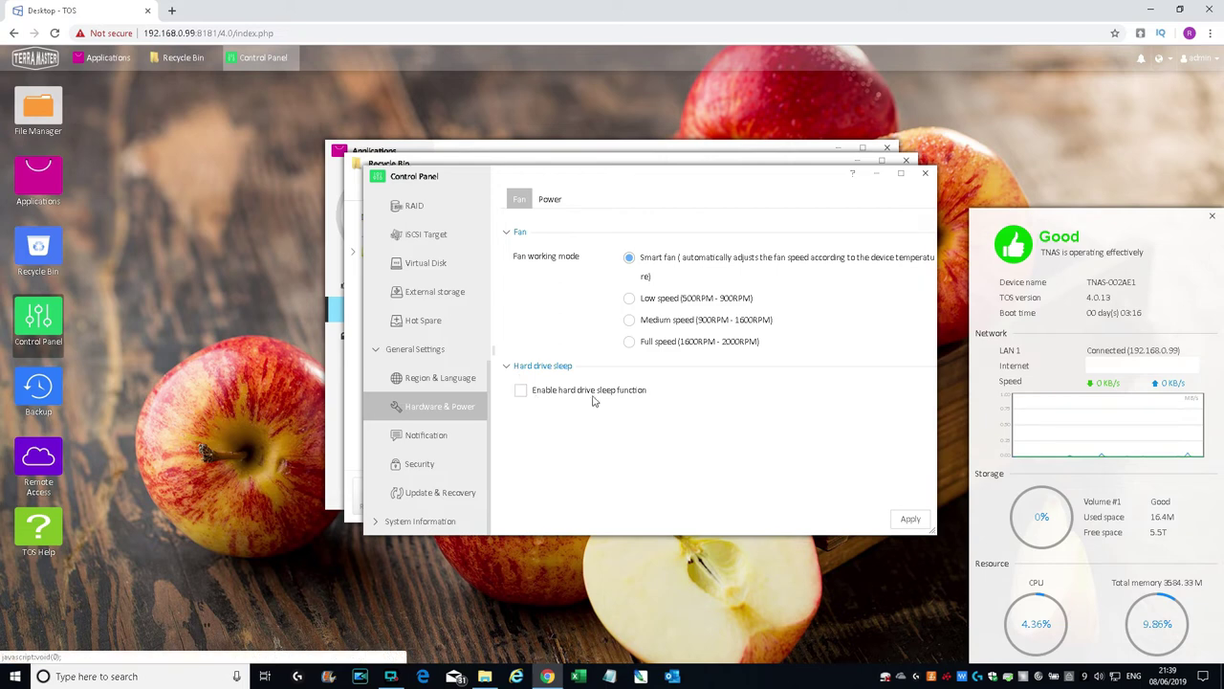
left_click(519, 391)
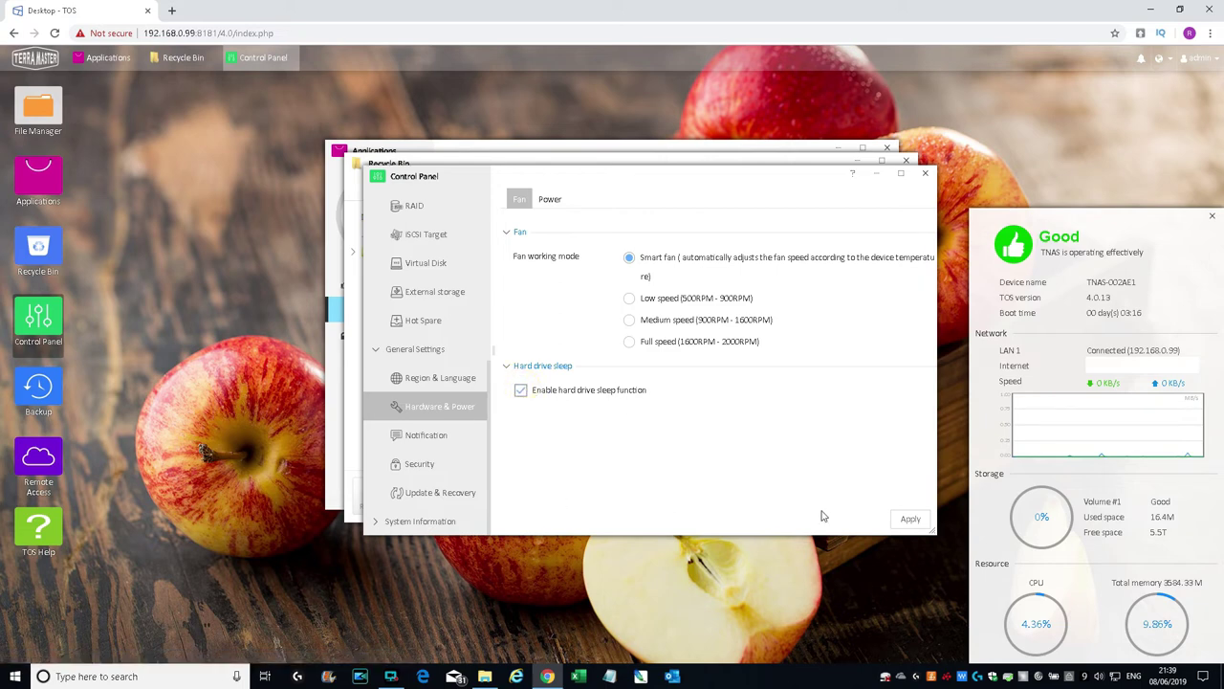
left_click(909, 518)
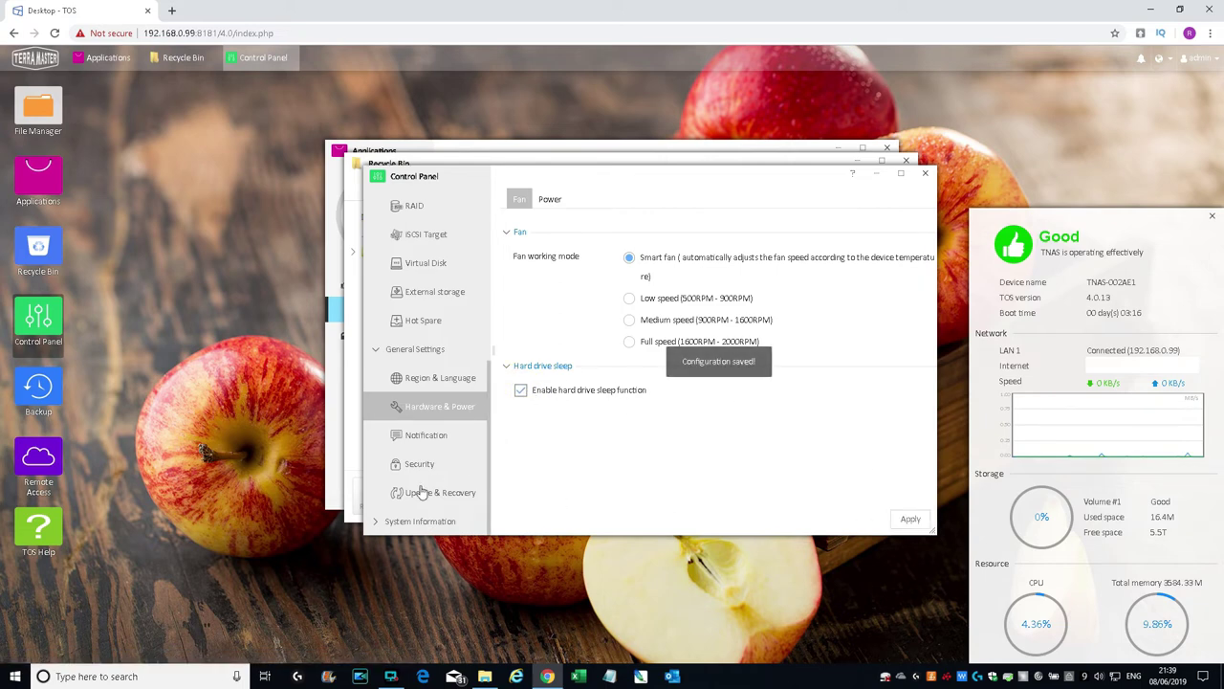
Step: Expand Notification's SMTP options with Default SMTP server, then view Security's SSL certificates
left_click(418, 438)
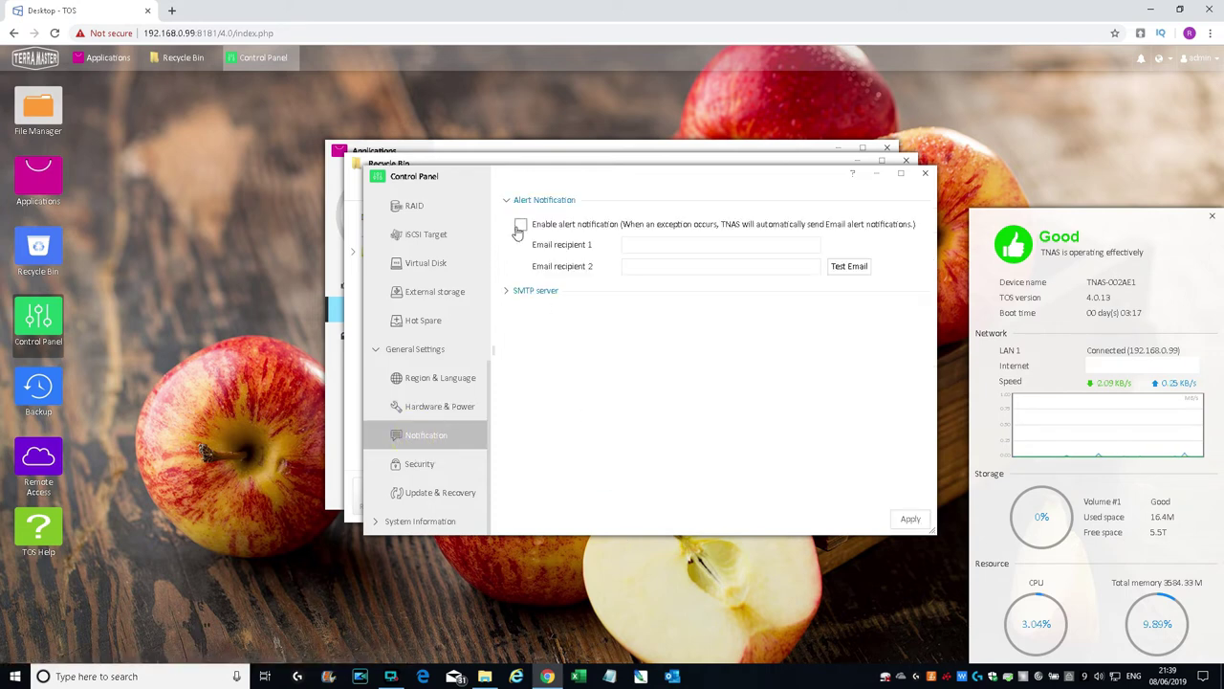
left_click(510, 291)
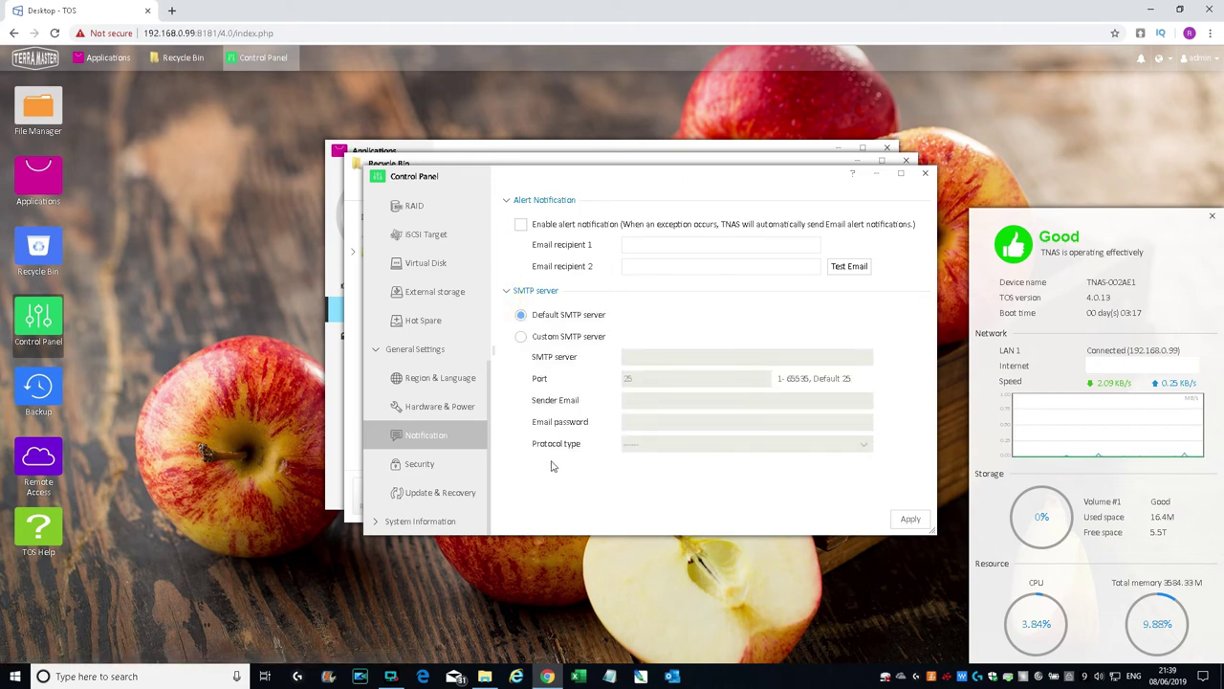
left_click(414, 467)
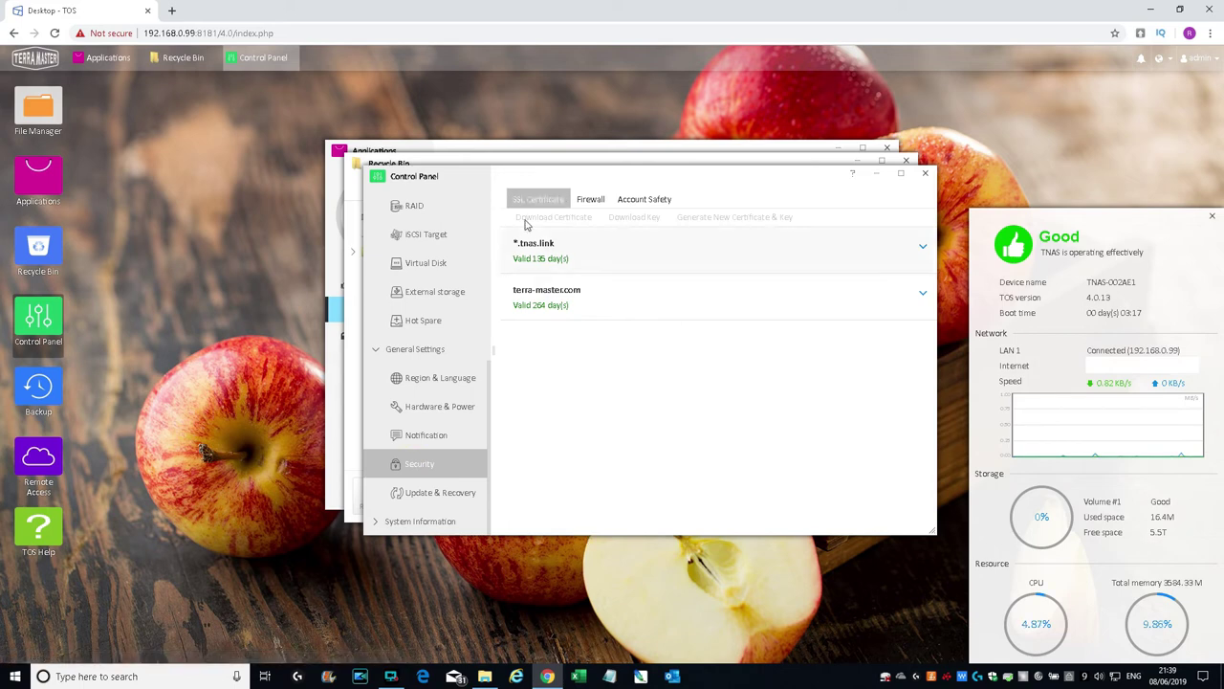
Step: Review the firewall, auto-block, configuration backup and factory reset tabs
left_click(587, 206)
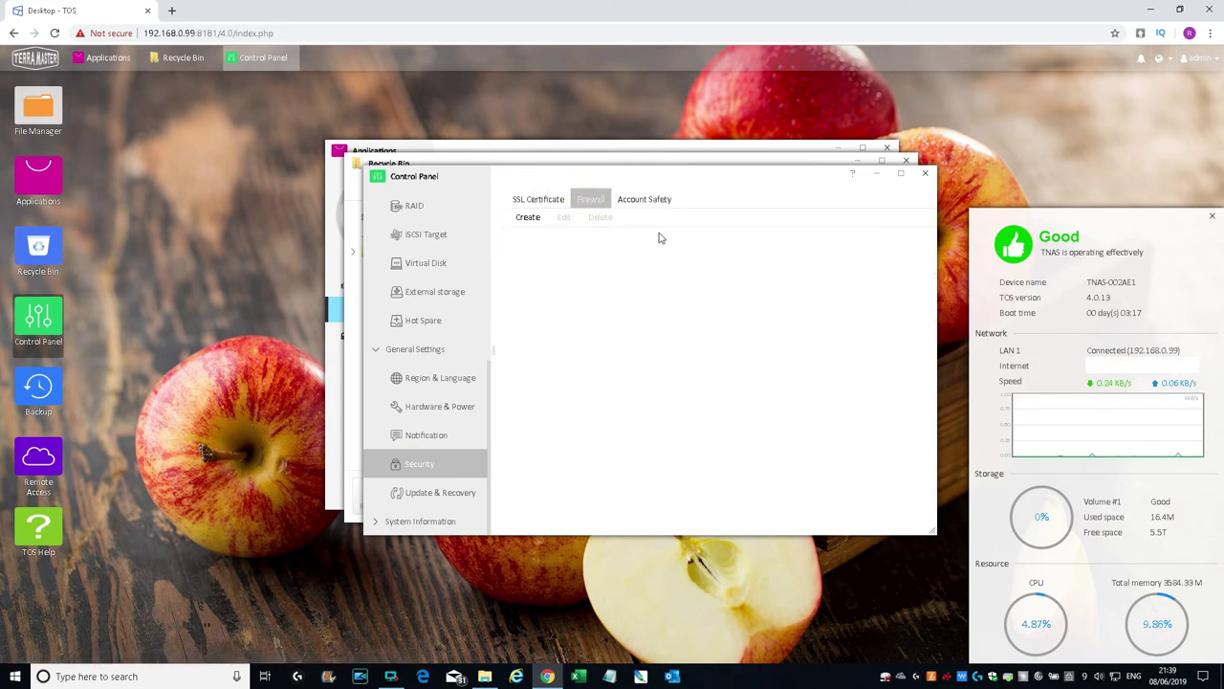
left_click(647, 200)
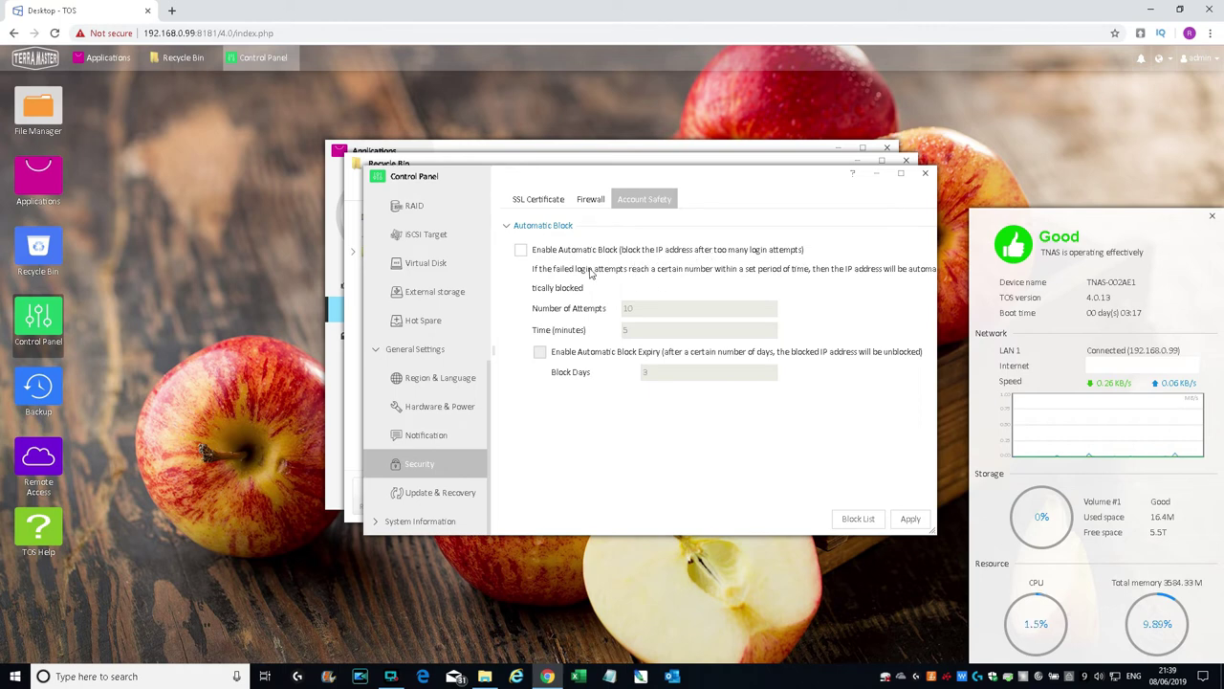
left_click(424, 493)
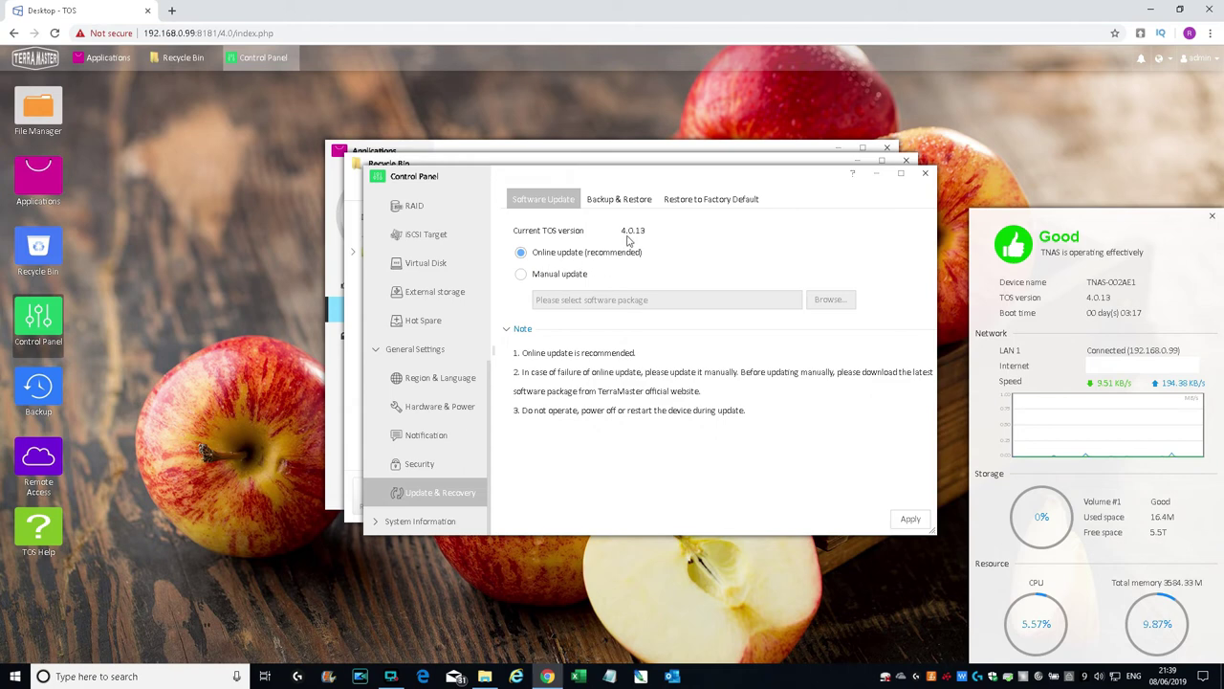
left_click(621, 203)
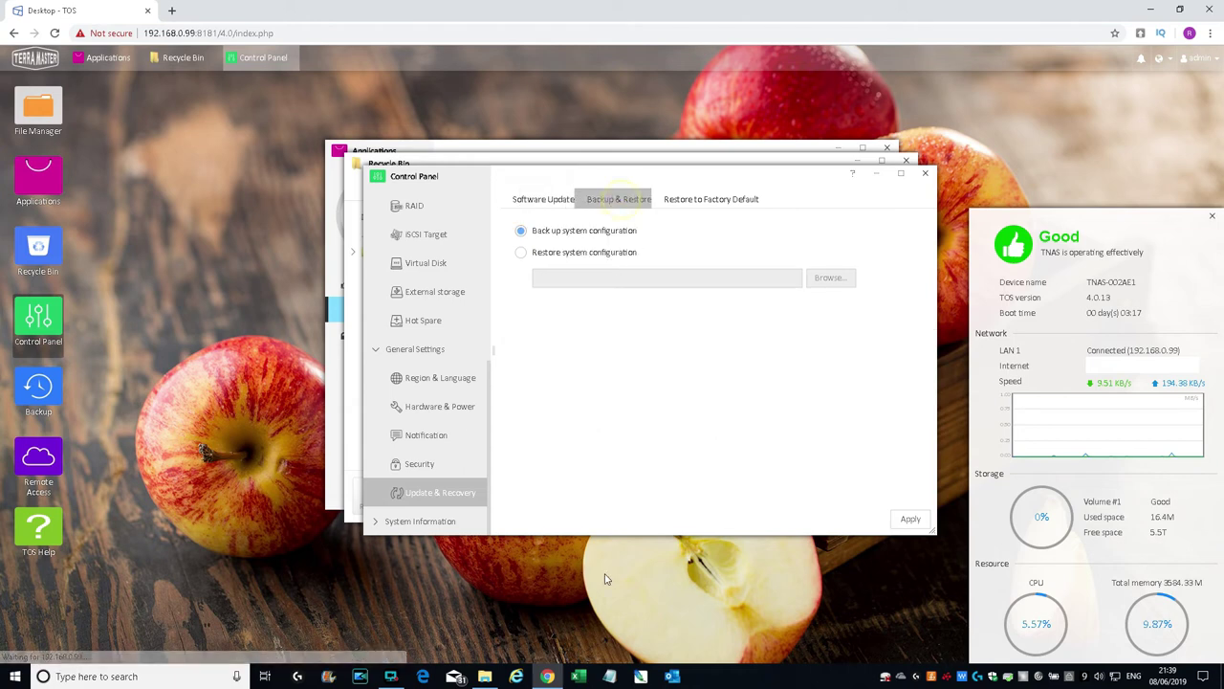
left_click(703, 200)
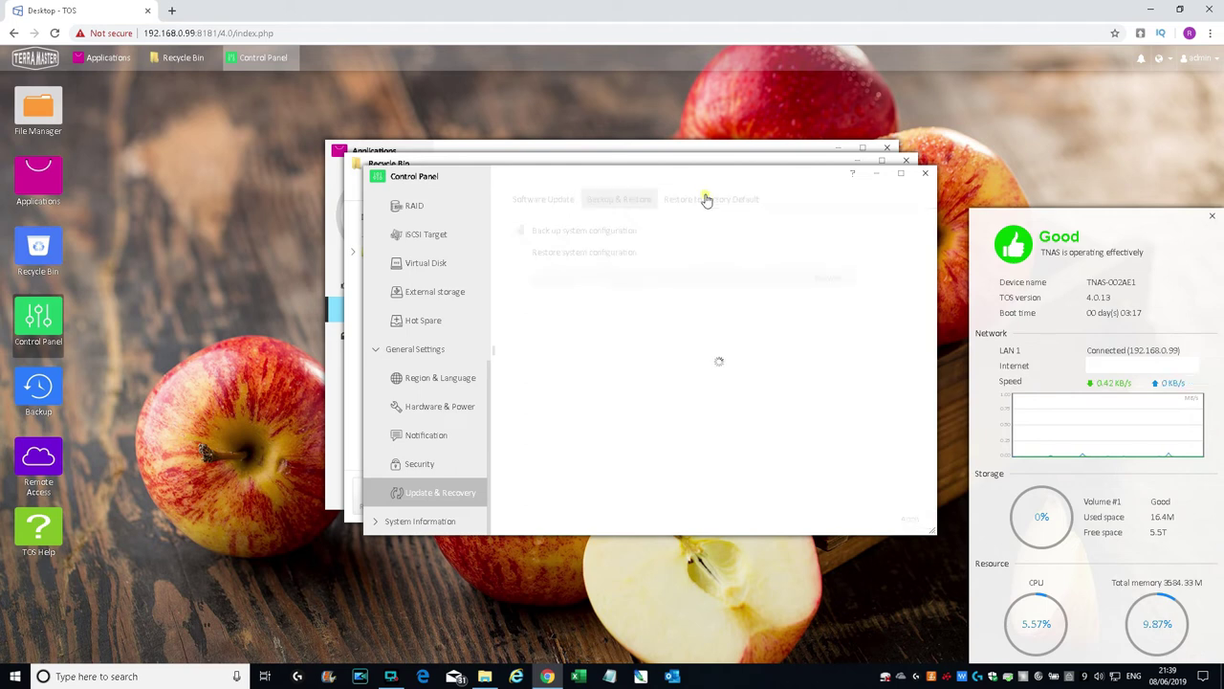
Step: View Hardware Information (Celeron J3455, 4 cores, 3584.33M memory), then Service Status
left_click(376, 521)
left_click(437, 519)
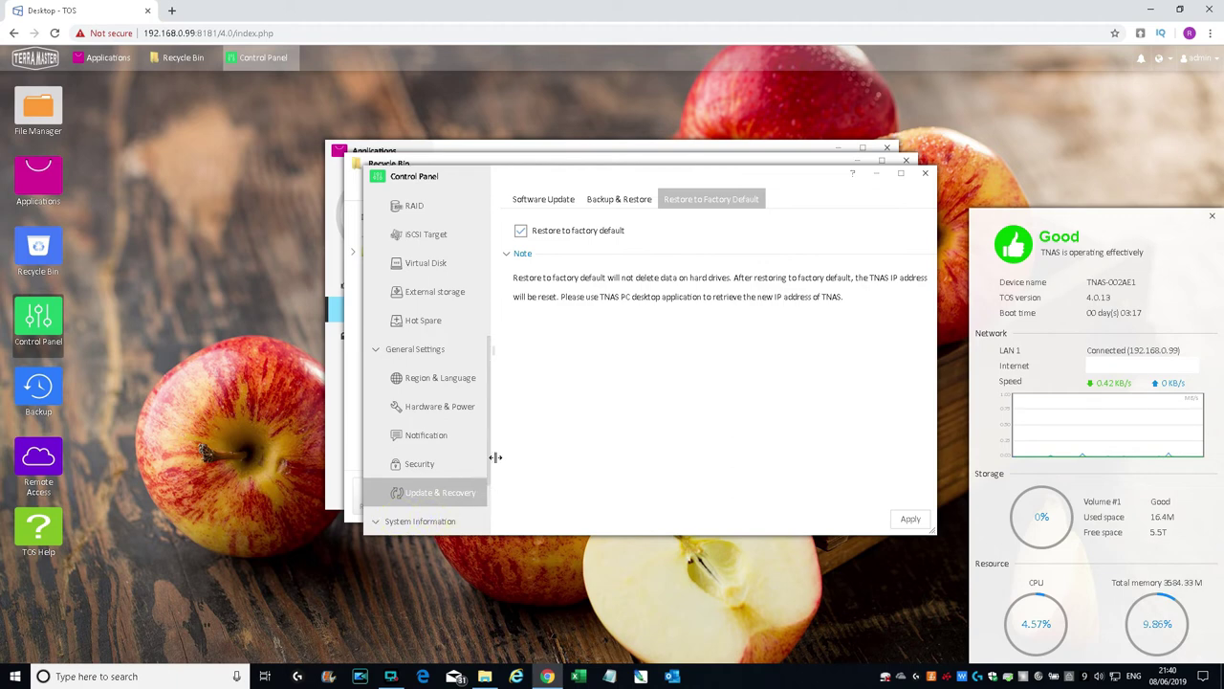
left_click_drag(490, 457, 486, 520)
left_click(409, 435)
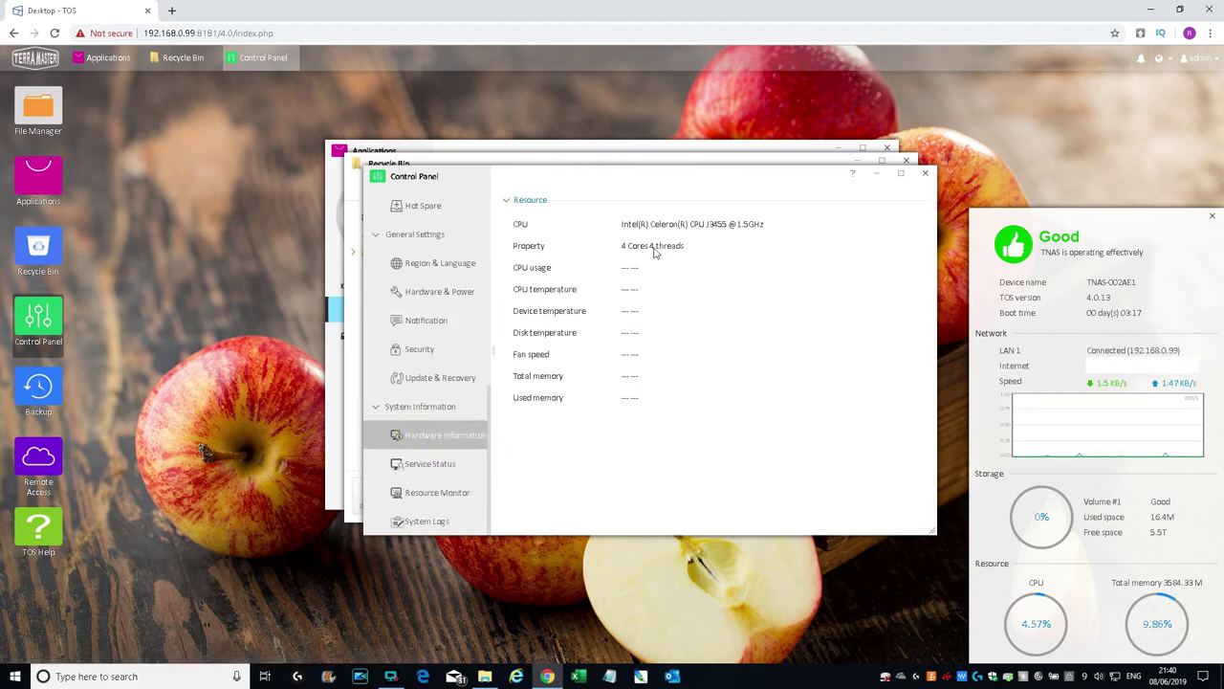
left_click(429, 464)
Step: Recheck hardware info and running services, then show Resource Monitor's CPU 1 and CPU 2 charts
left_click(424, 438)
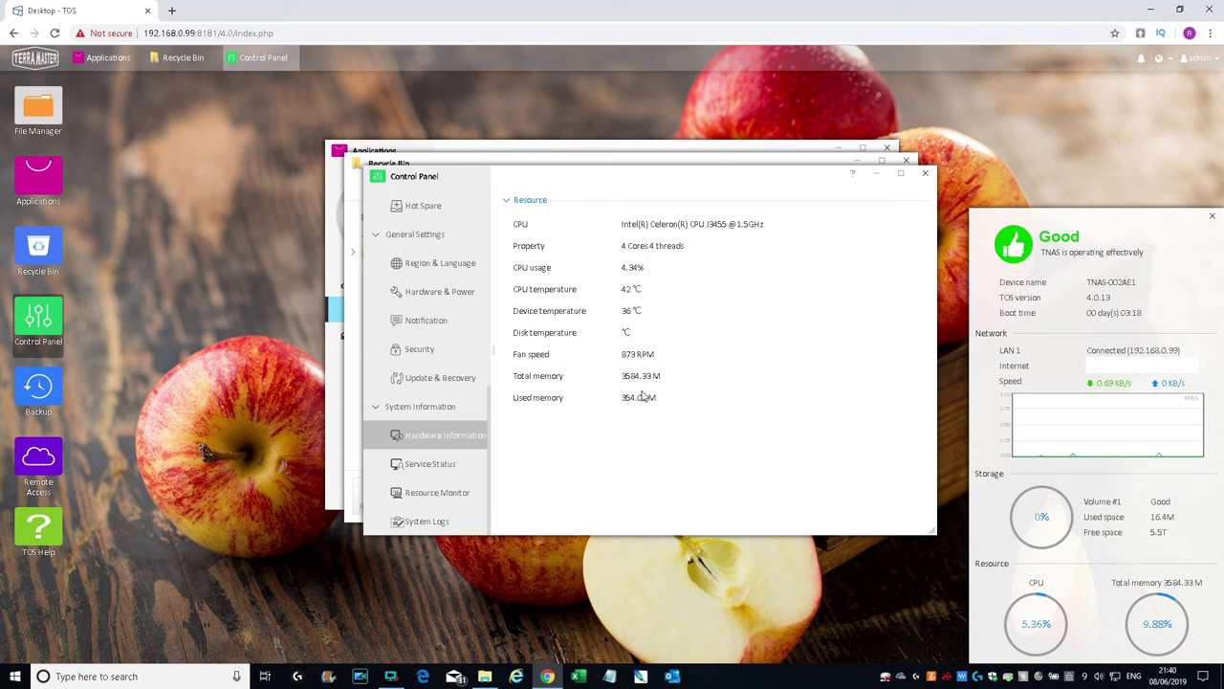
left_click(427, 467)
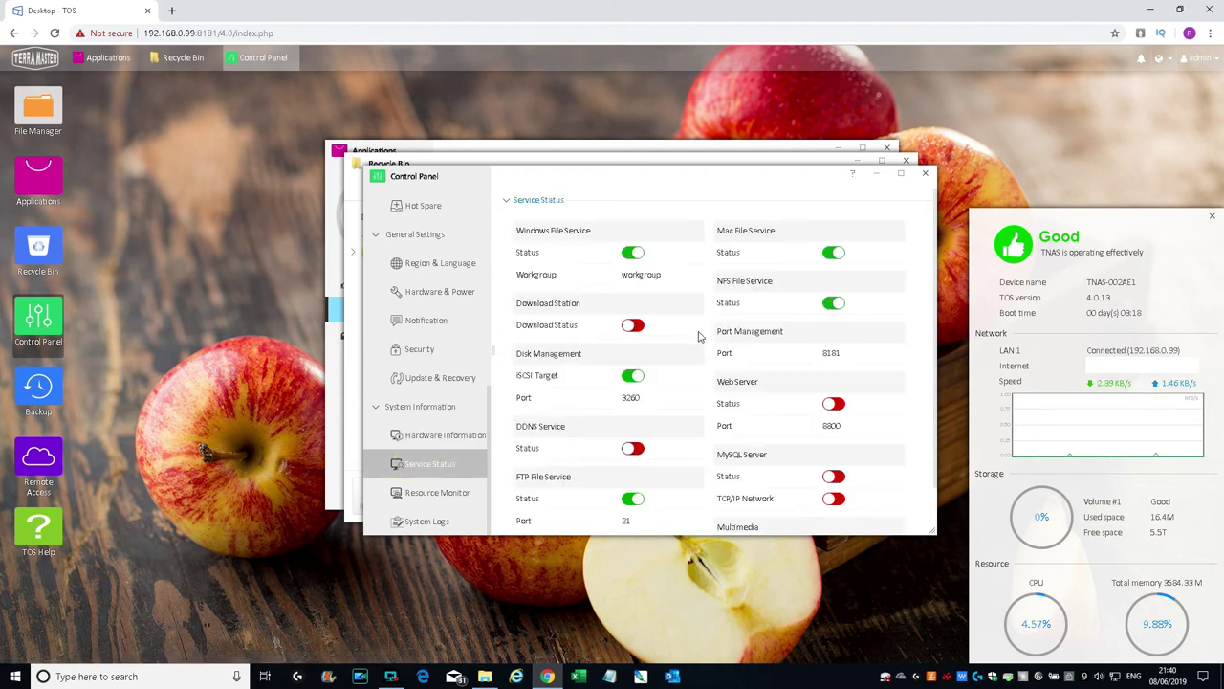
scroll(720, 339, "down", 1)
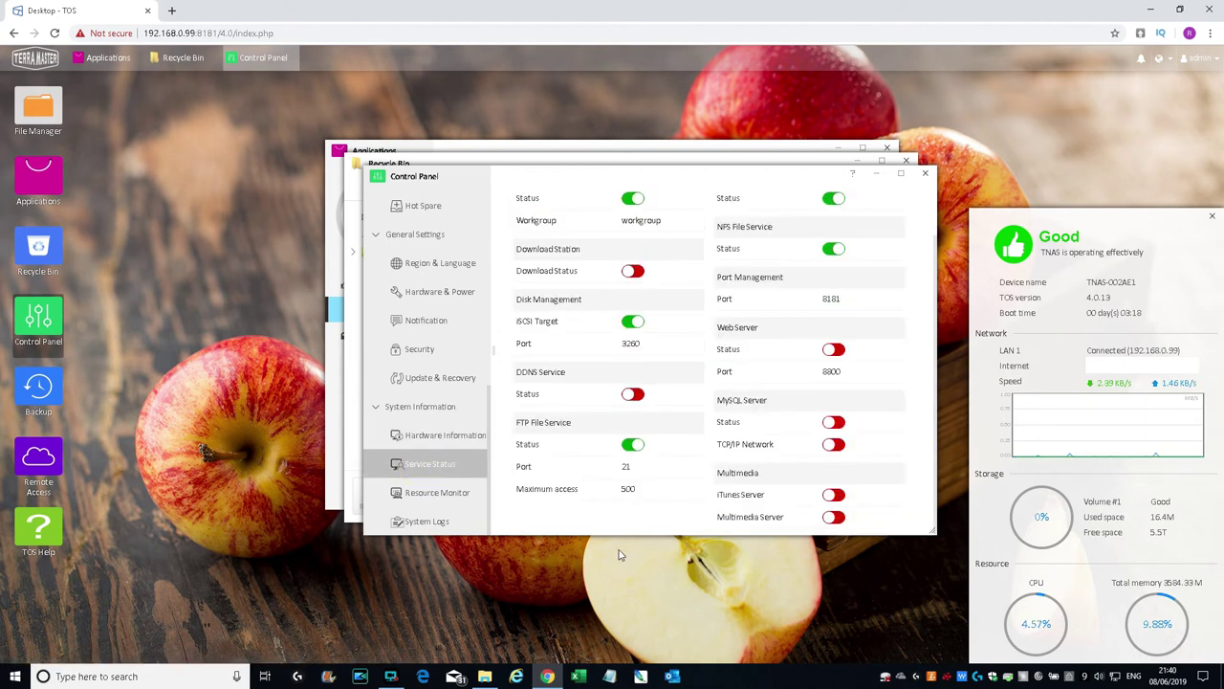
left_click(401, 495)
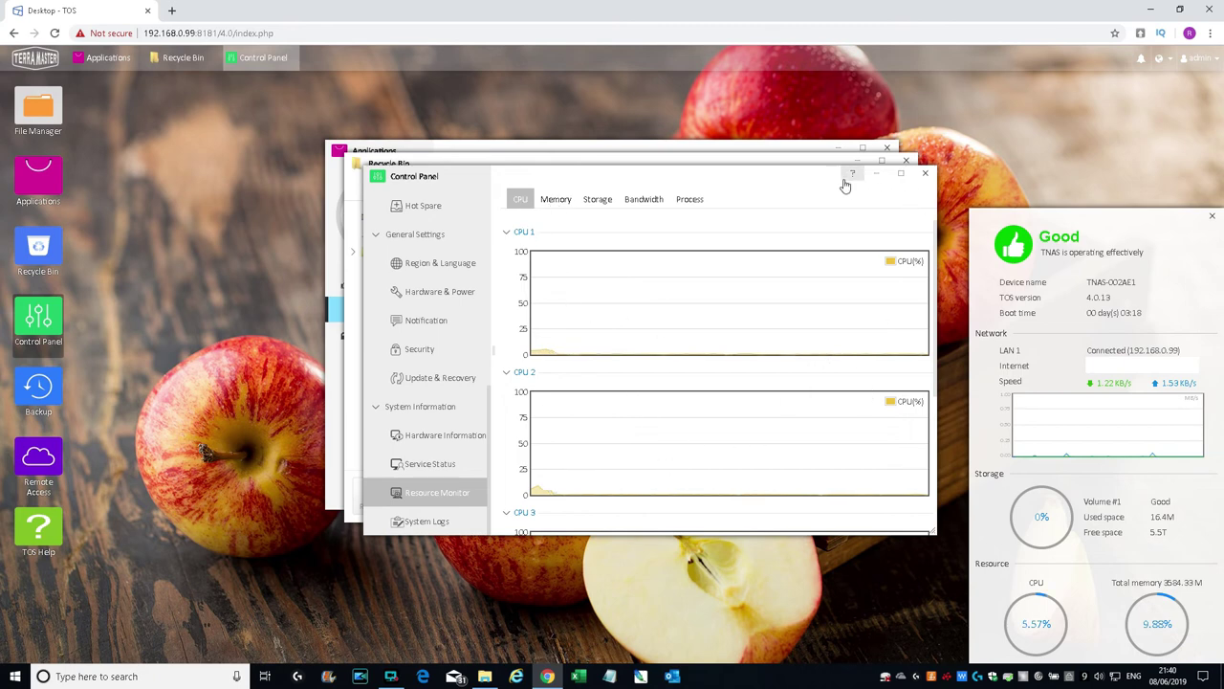
Step: Enlarge the Control Panel window and move it up and left
left_click_drag(933, 532, 927, 662)
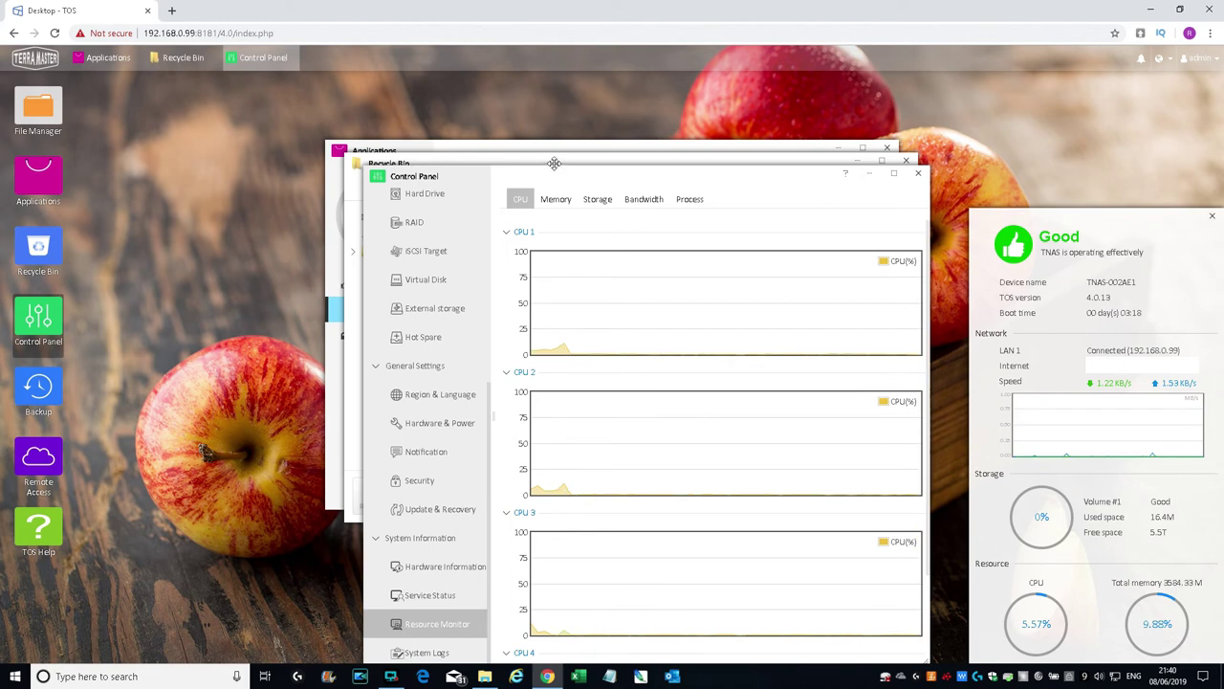
left_click_drag(556, 169, 369, 78)
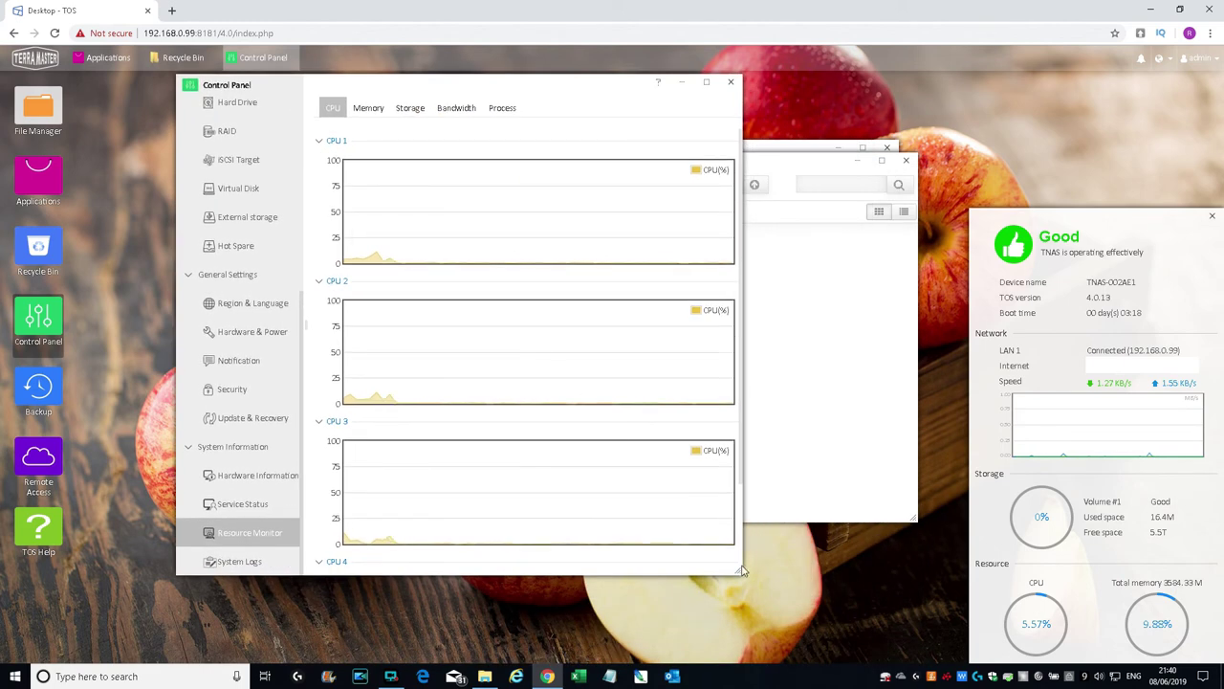
left_click_drag(744, 572, 803, 663)
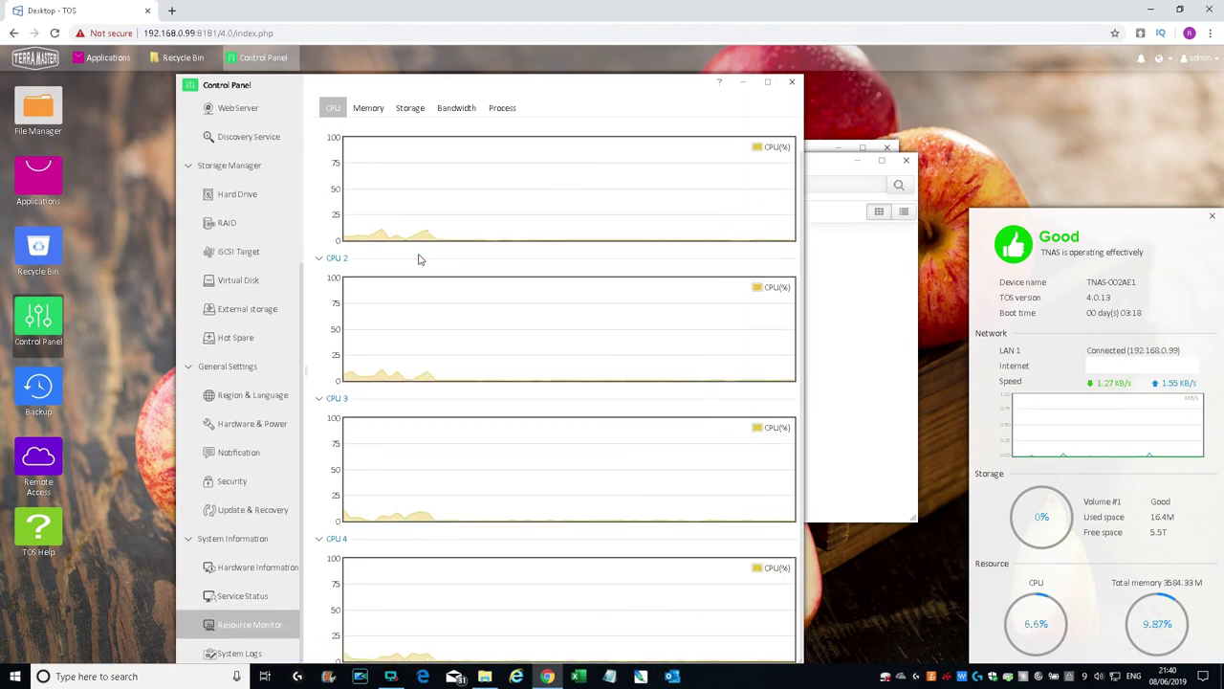
Step: Review Memory, Storage, Bandwidth and Process tabs, then show System Logs with the Docs folder creation
left_click(374, 106)
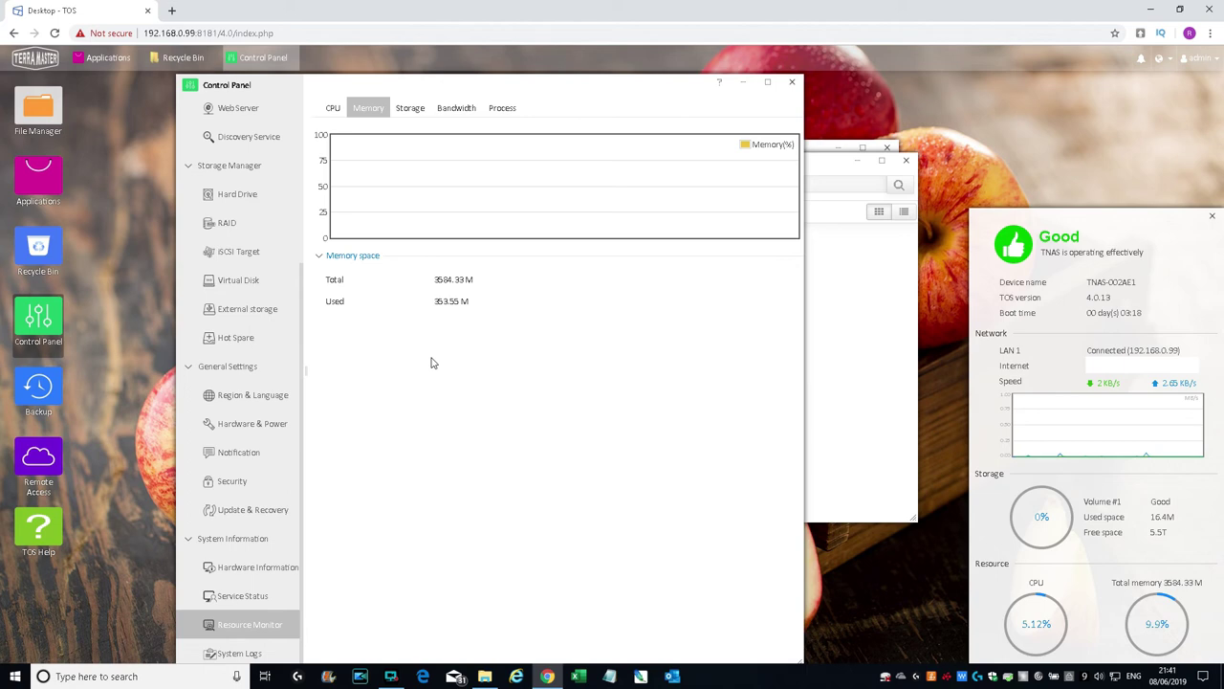
left_click(410, 108)
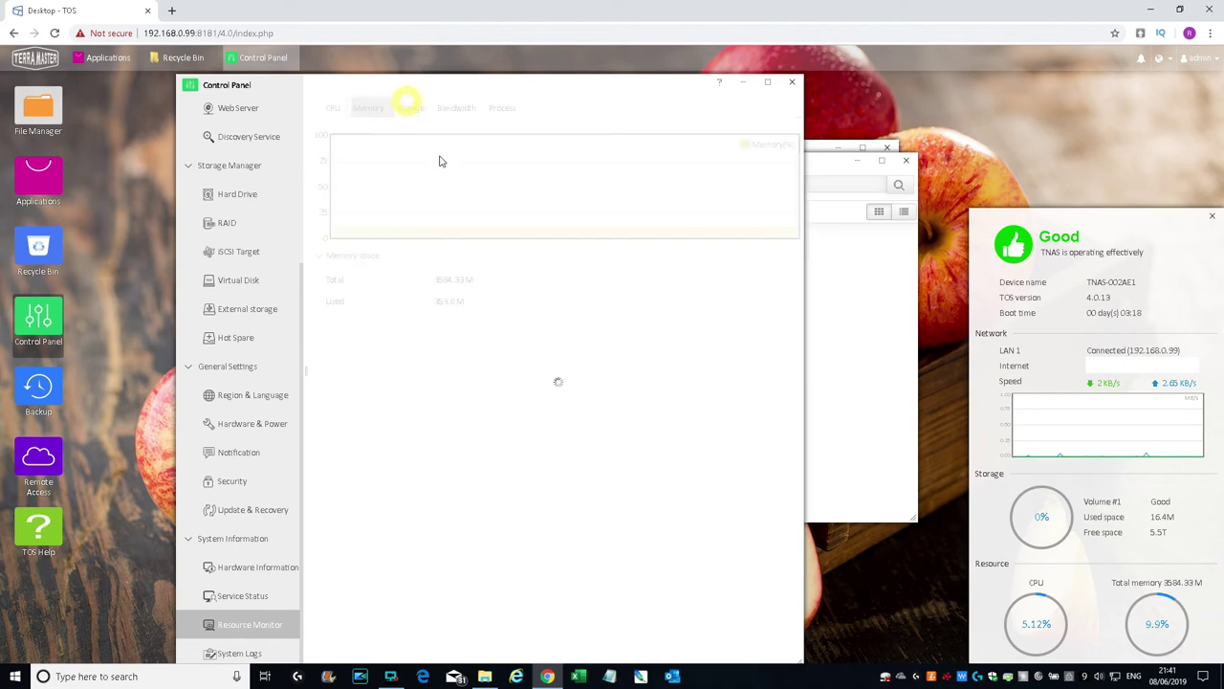
left_click(462, 108)
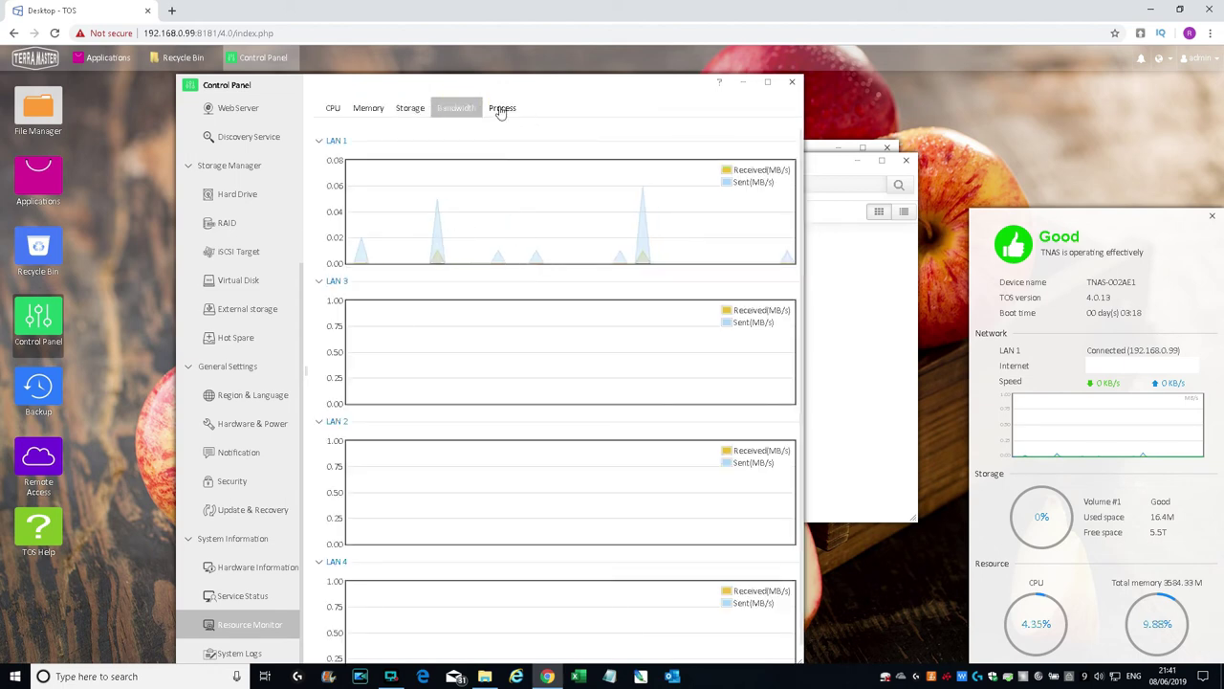
left_click(503, 108)
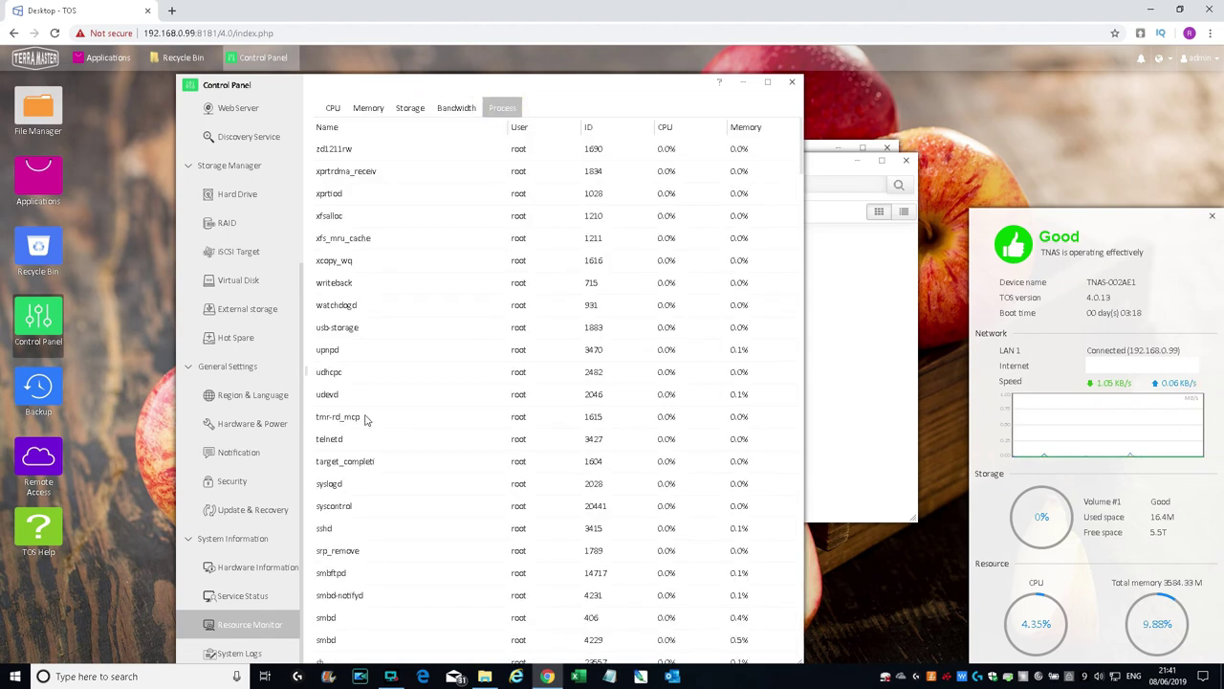
left_click(248, 653)
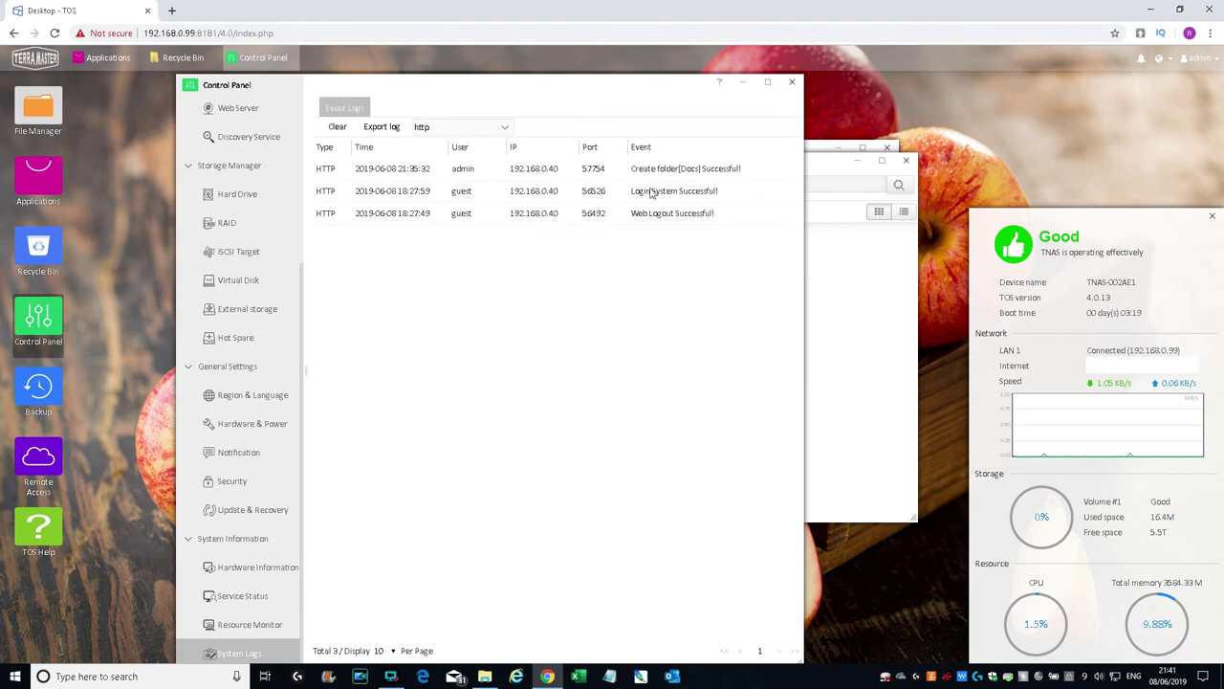
left_click_drag(638, 84, 643, 62)
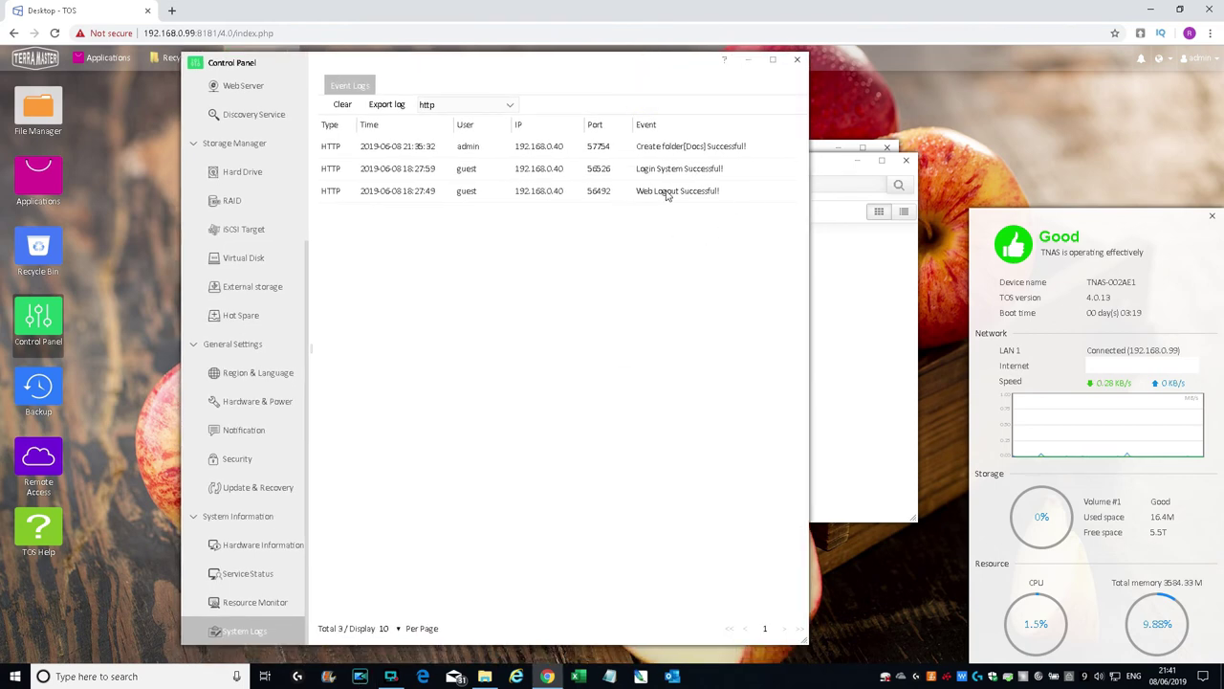
left_click(40, 387)
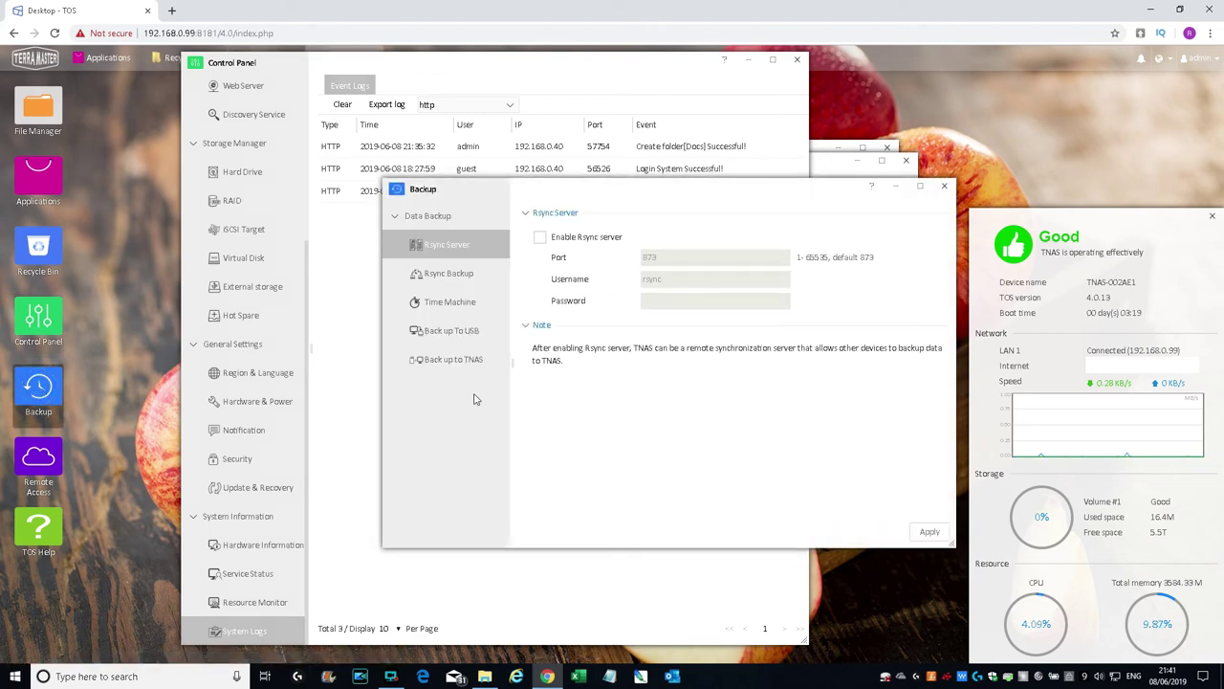
left_click_drag(572, 189, 437, 186)
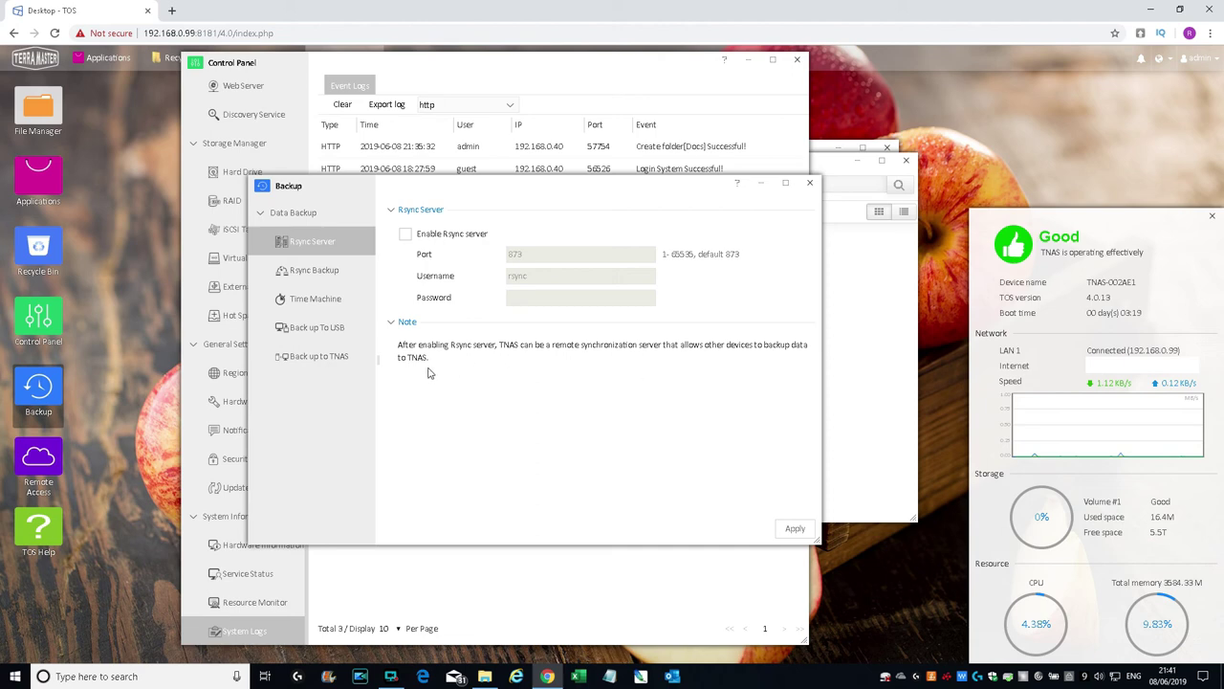
left_click(312, 271)
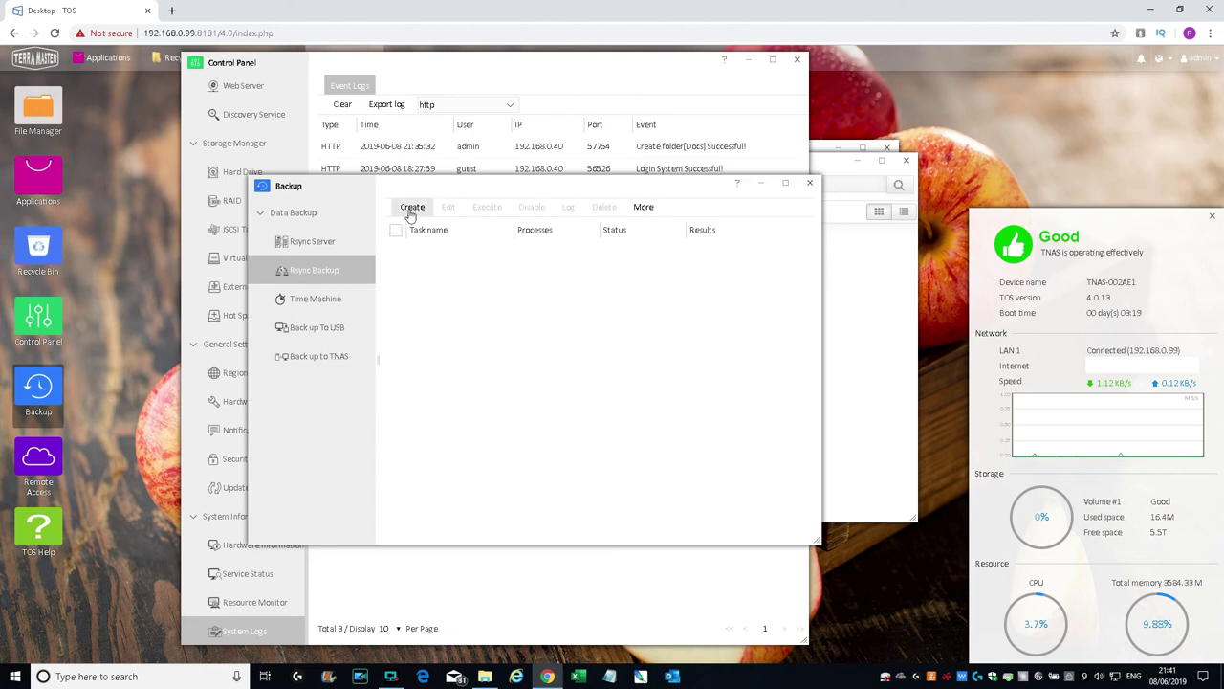
left_click(316, 299)
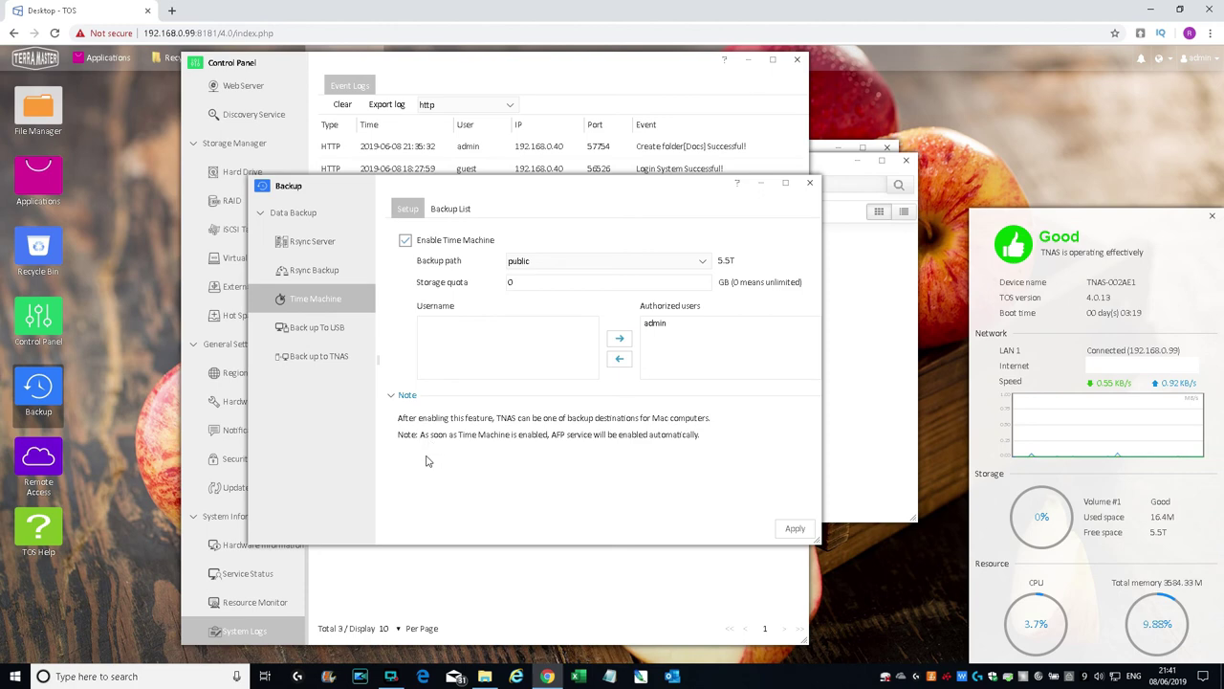
left_click(304, 329)
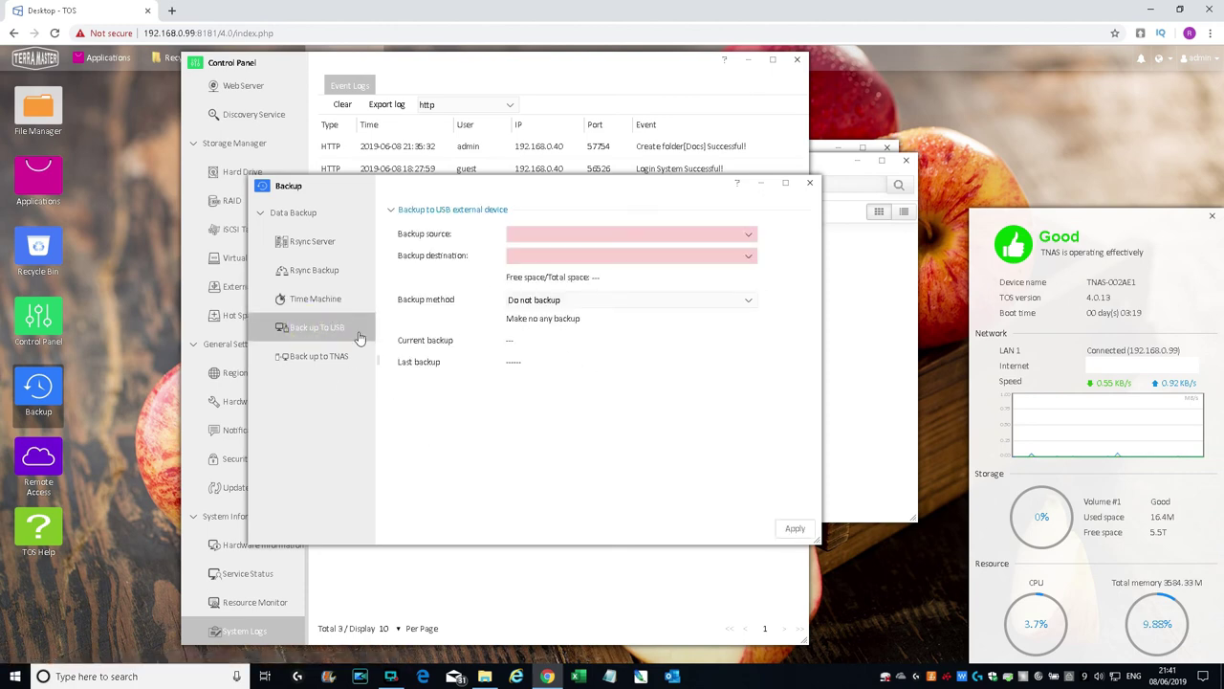
left_click(543, 238)
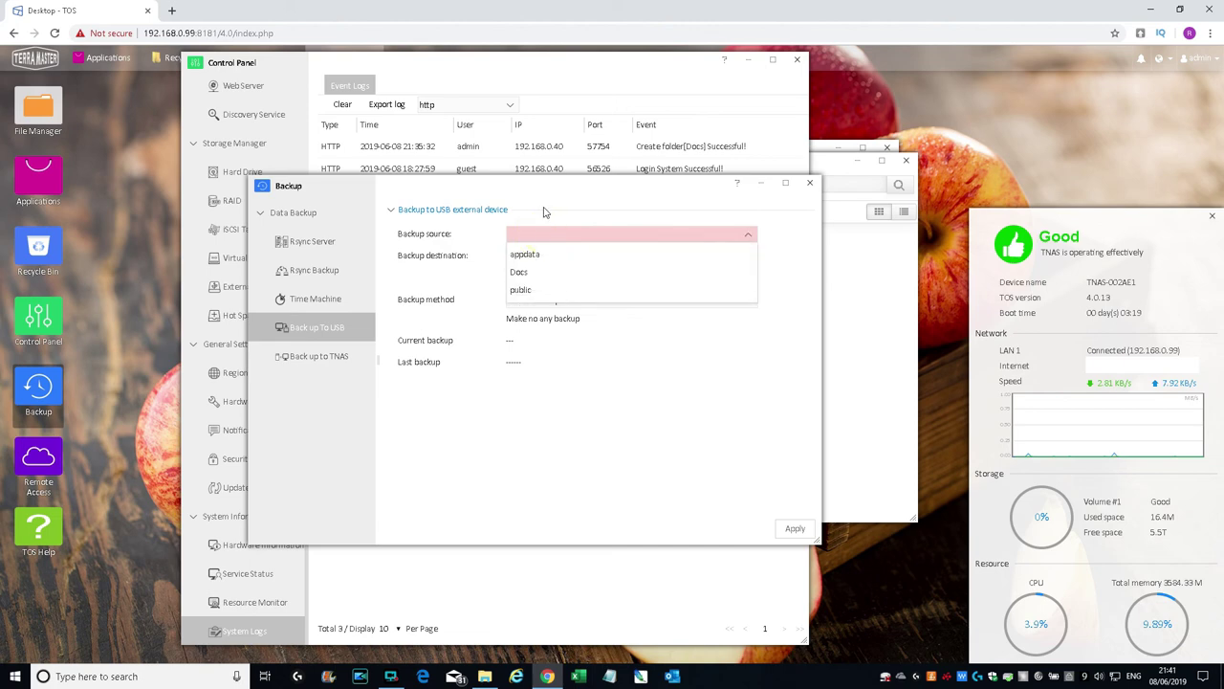
left_click(543, 208)
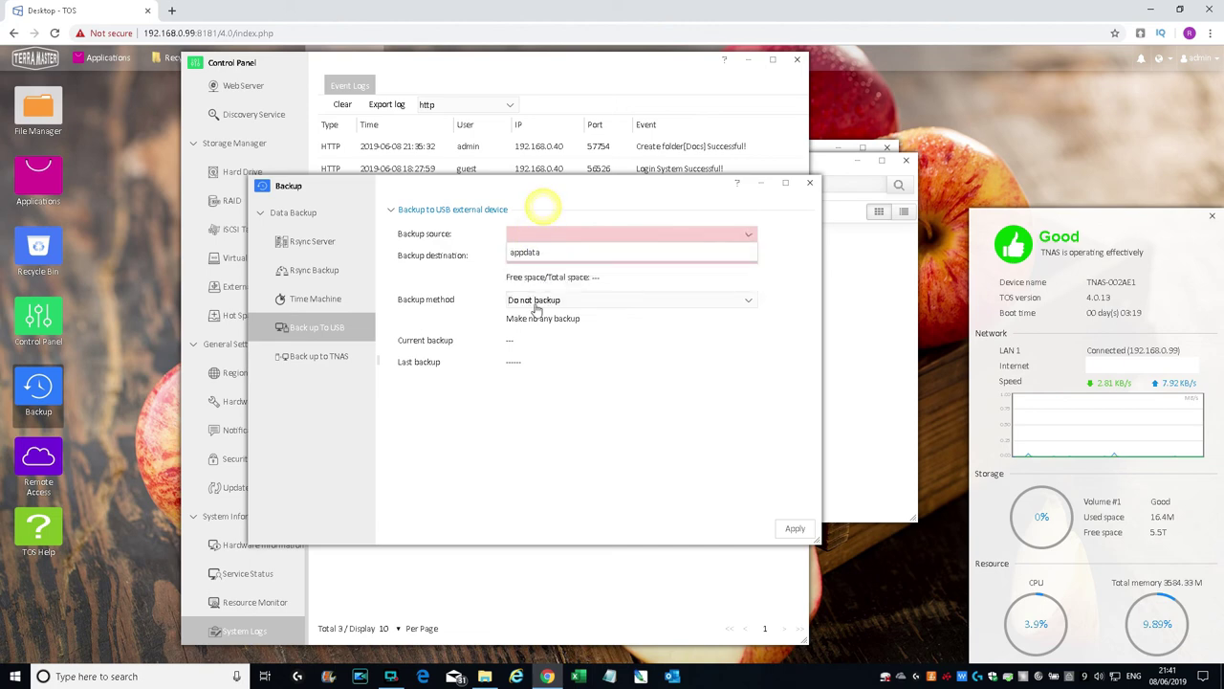
left_click(309, 357)
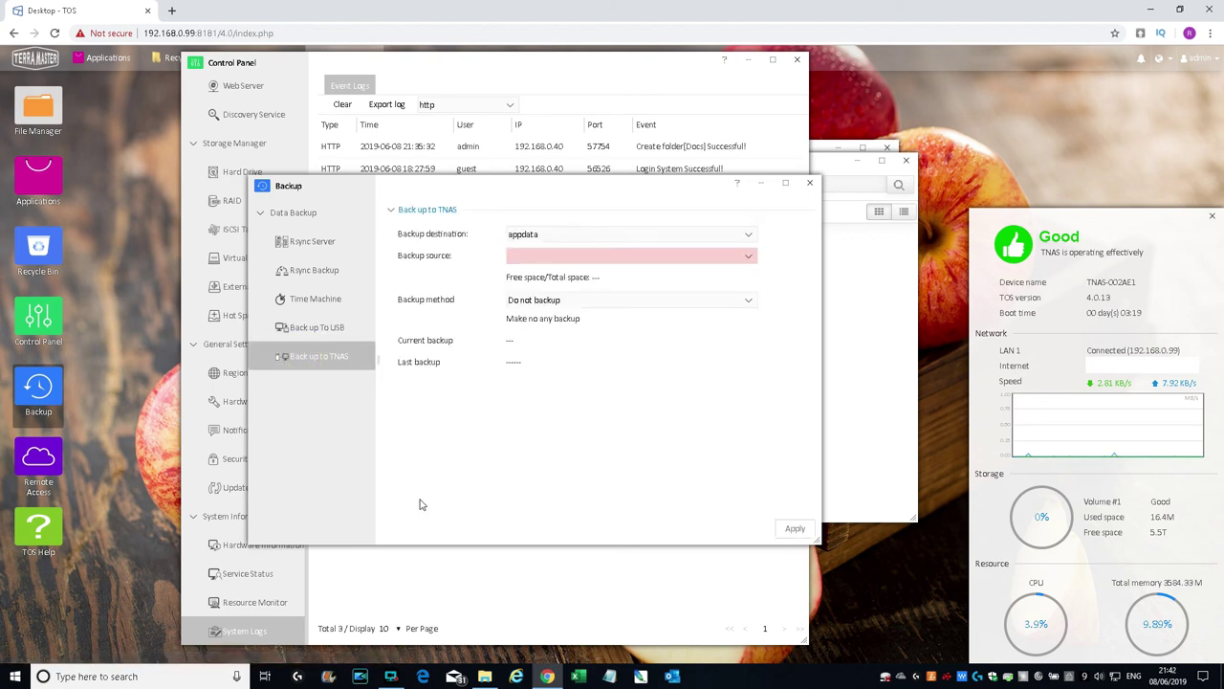
left_click(813, 183)
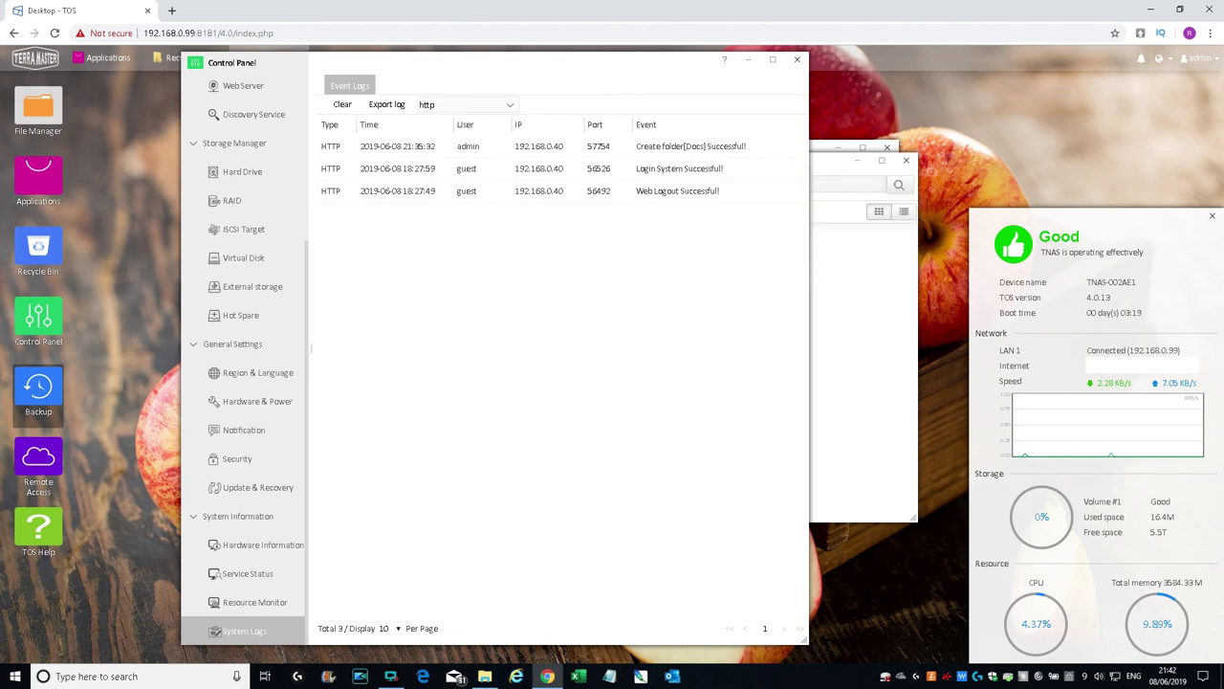
Step: Show Remote Access's DDNS page (disabled, not connected), then launch TOS Help
left_click(42, 455)
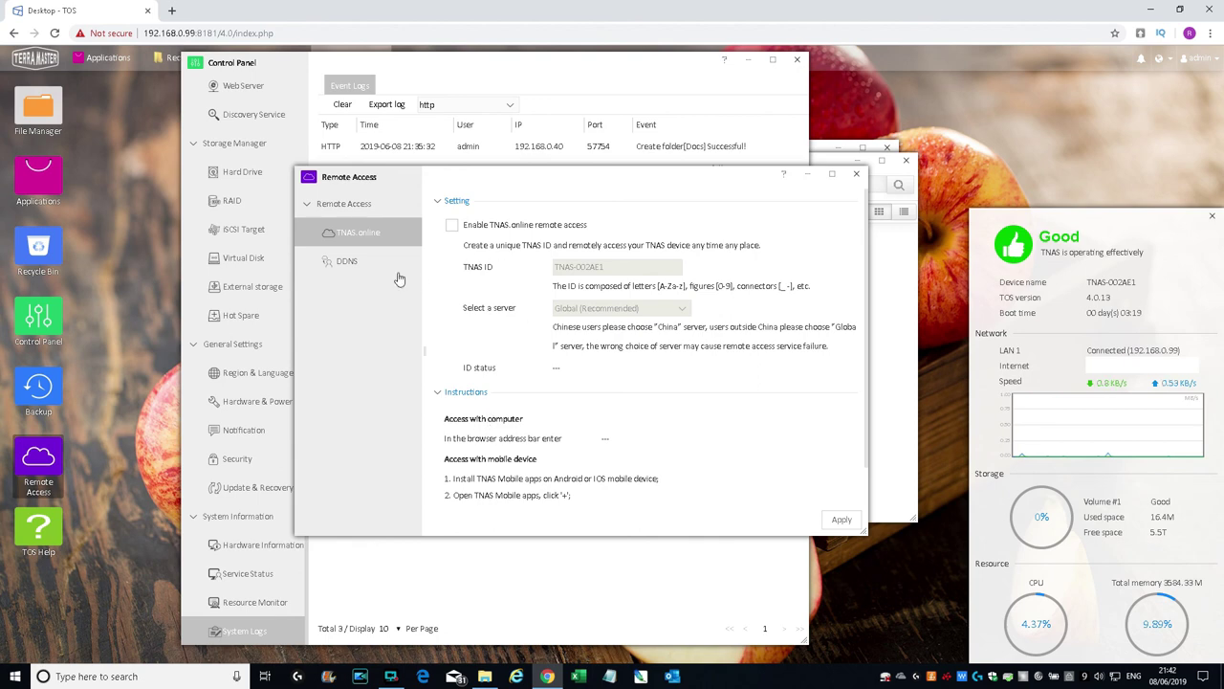
left_click(347, 262)
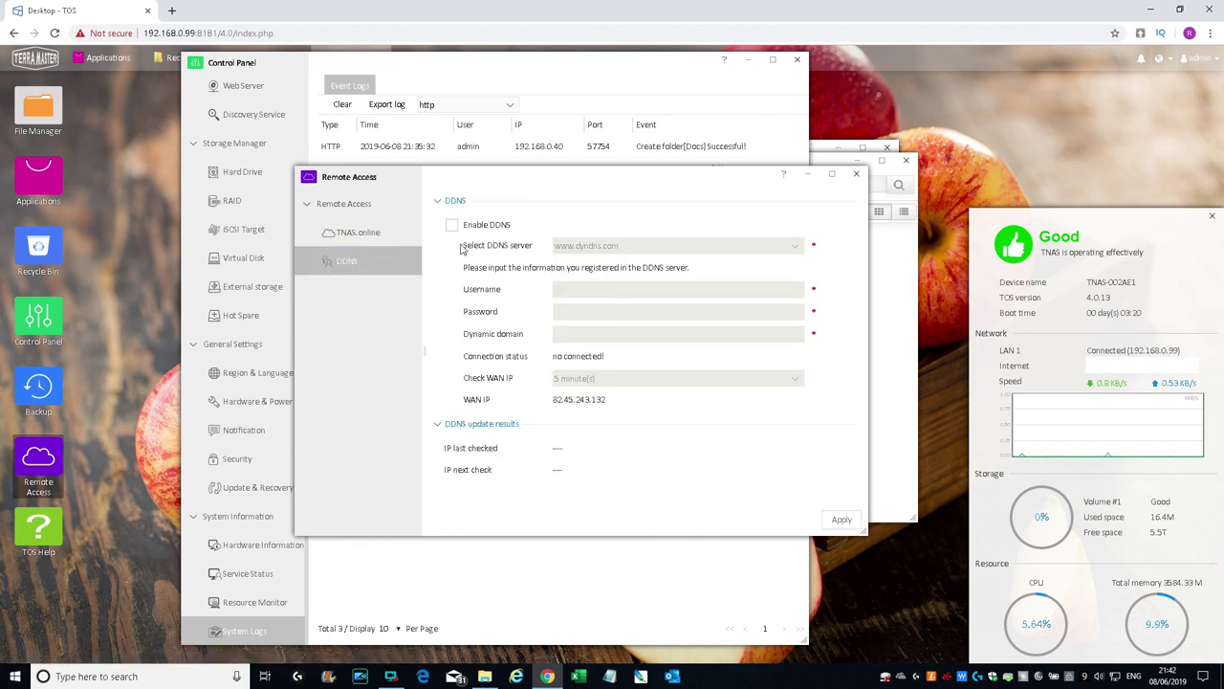
left_click(50, 536)
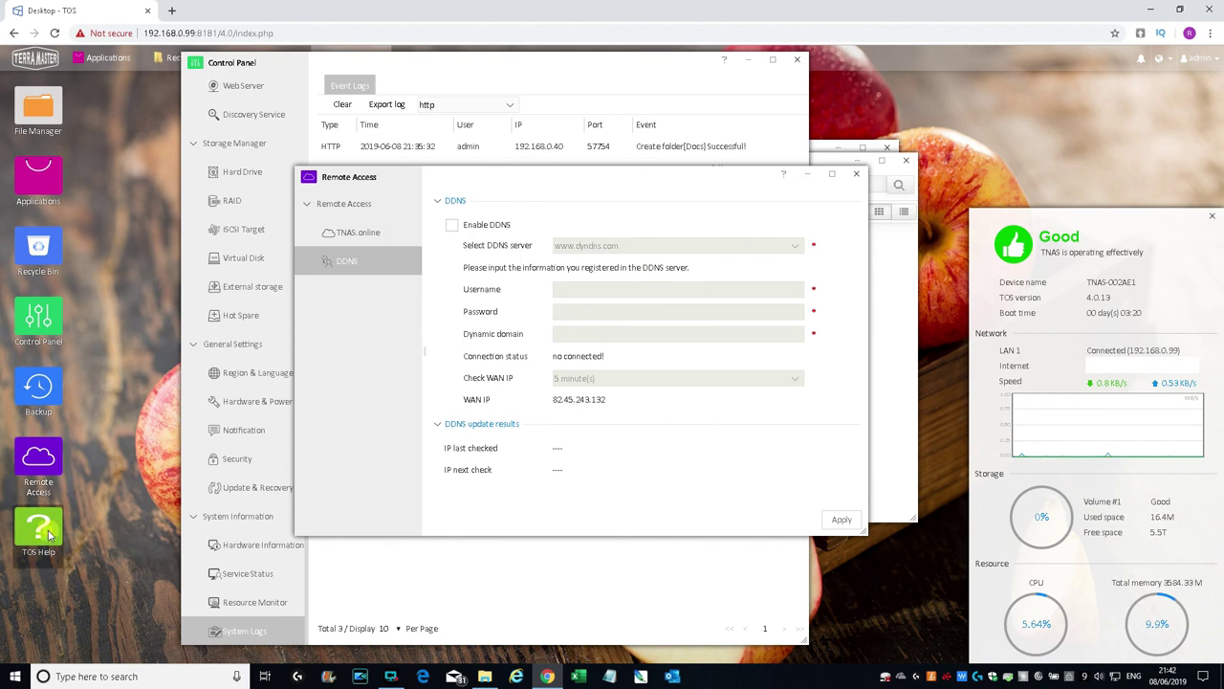